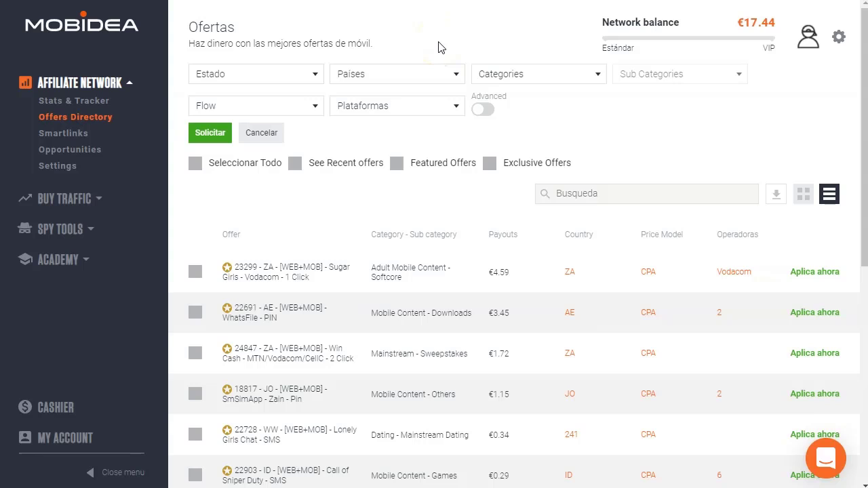
# - Filter the offers by country, selecting Mexico and Colombia
pyautogui.click(447, 79)
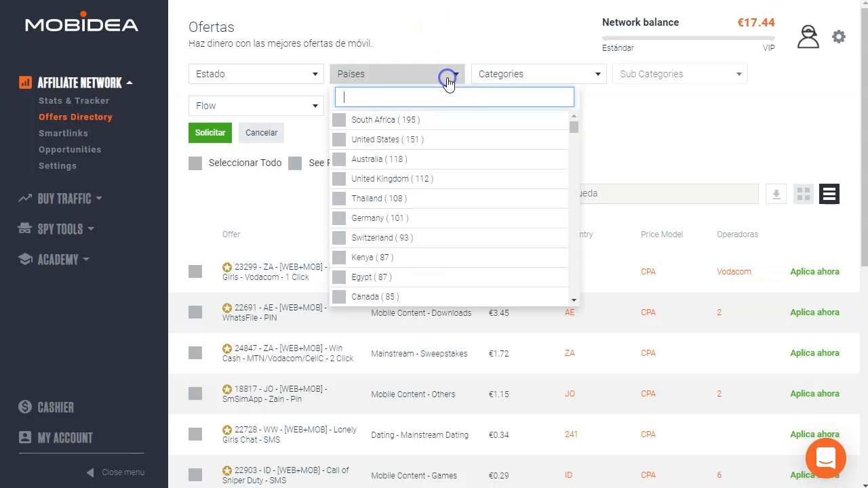
pyautogui.write('mex')
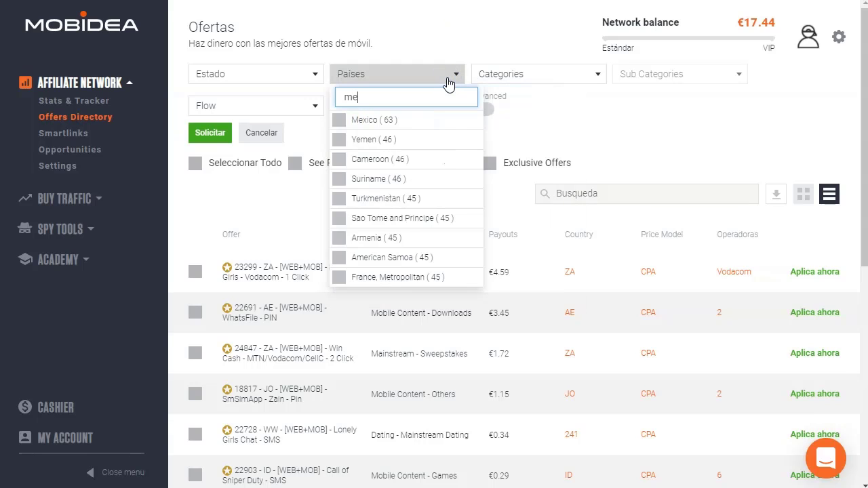
pyautogui.click(339, 120)
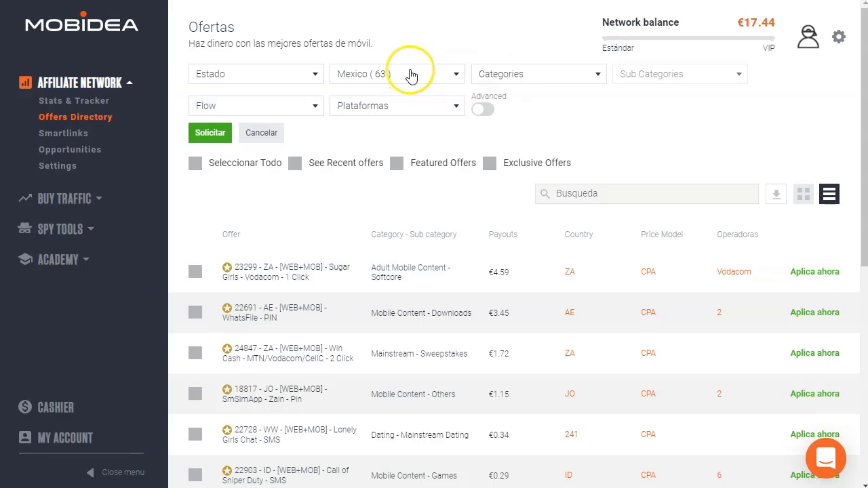
pyautogui.click(442, 80)
pyautogui.write('colo')
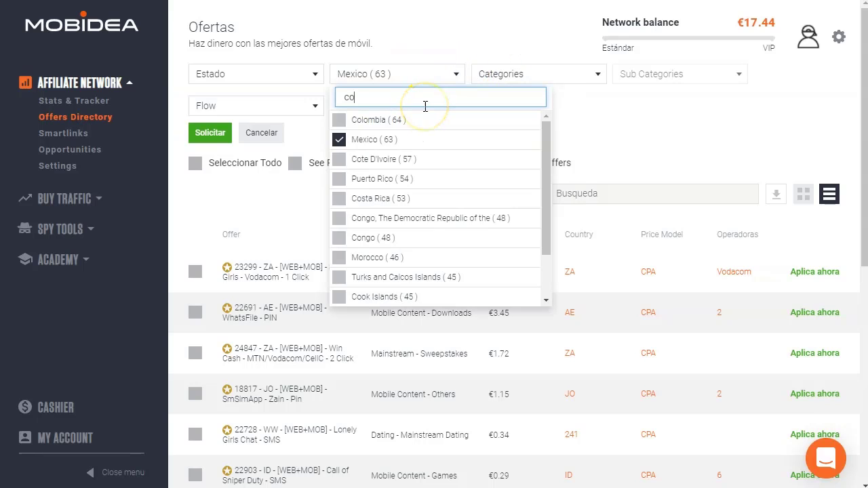
pyautogui.click(362, 130)
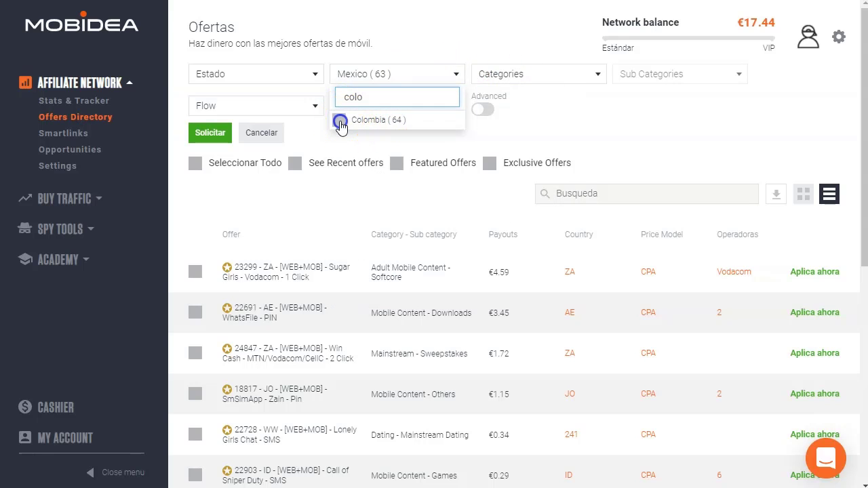
# - Add Peru to the selected countries in the offer filter
pyautogui.press('BackSpace')
pyautogui.press('BackSpace')
pyautogui.write('per')
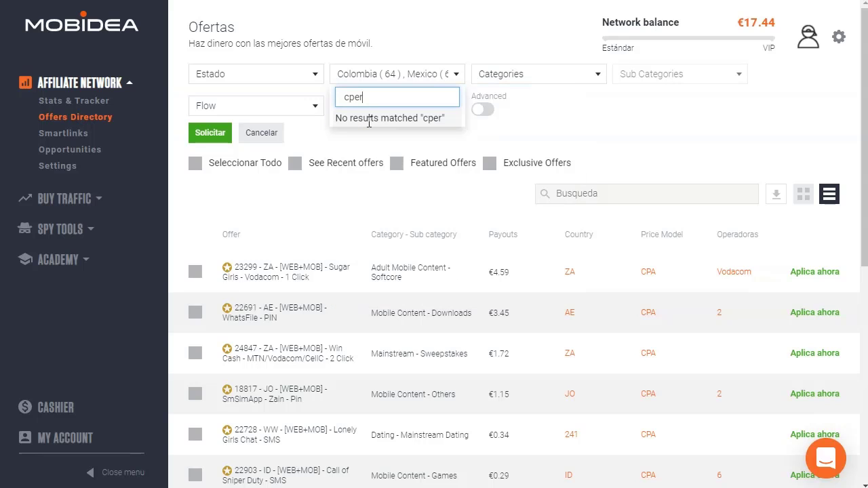
pyautogui.press('BackSpace')
pyautogui.press('BackSpace')
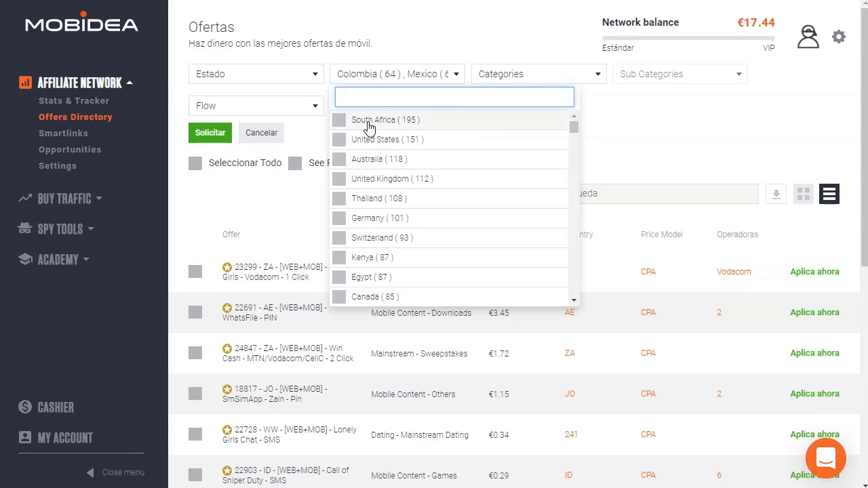
pyautogui.write('pe')
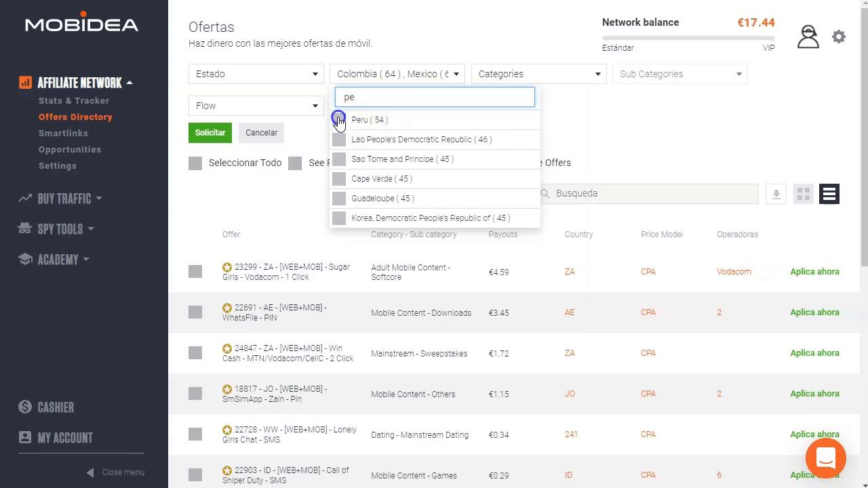
pyautogui.click(339, 121)
pyautogui.click(568, 122)
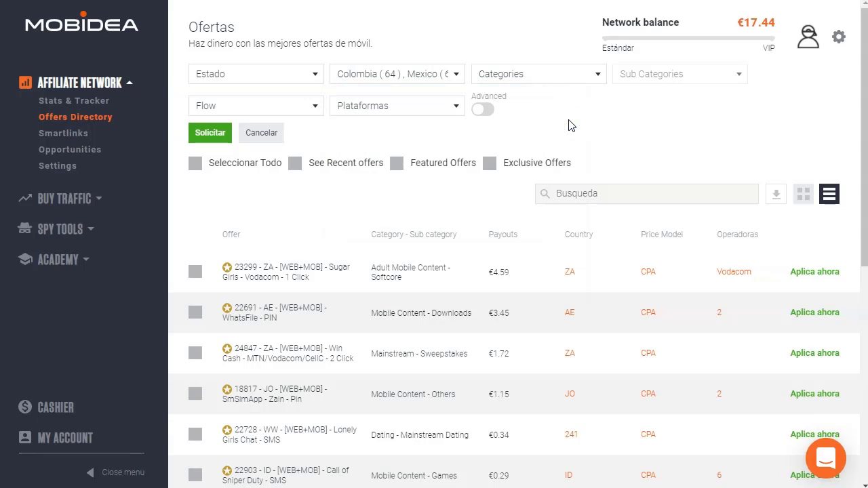
# - Restrict the offers to Sweepstakes & Coupons with the Giftcards and Electronics subcategories, and apply the filters
pyautogui.click(568, 79)
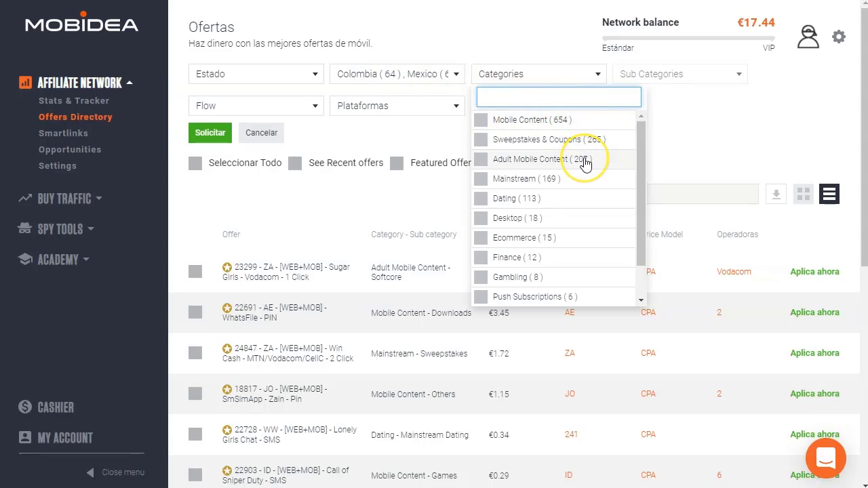
pyautogui.click(480, 141)
pyautogui.click(684, 117)
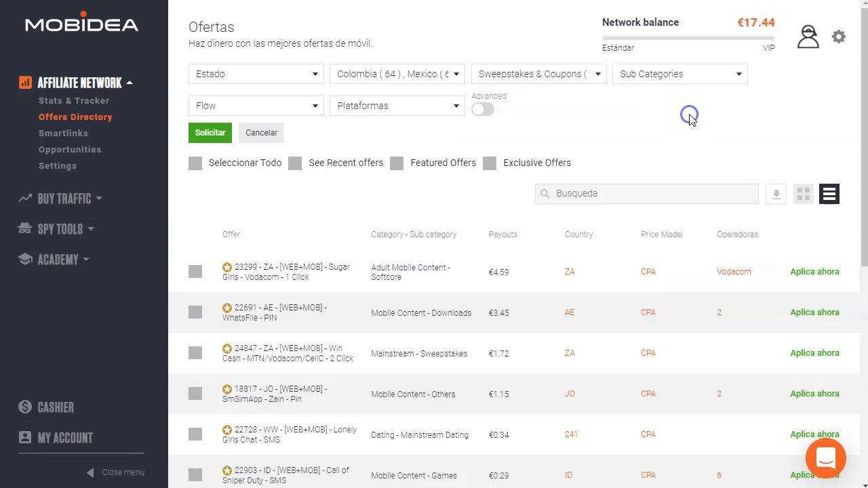
pyautogui.click(700, 78)
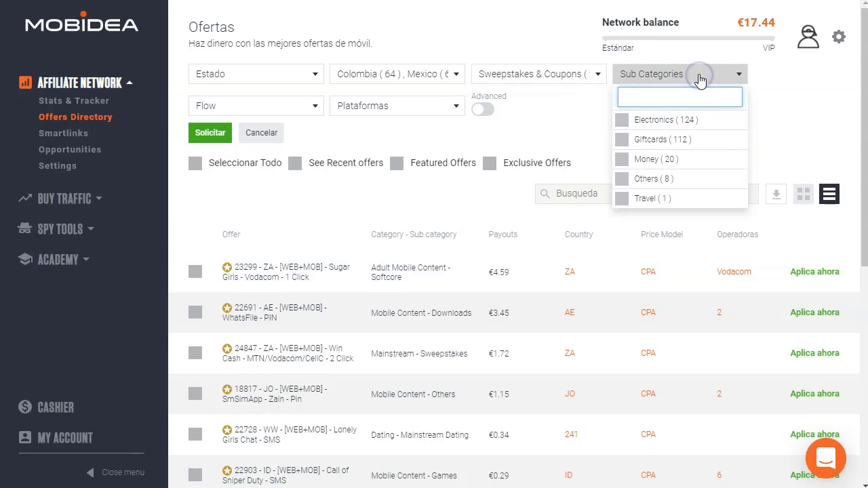
pyautogui.click(624, 141)
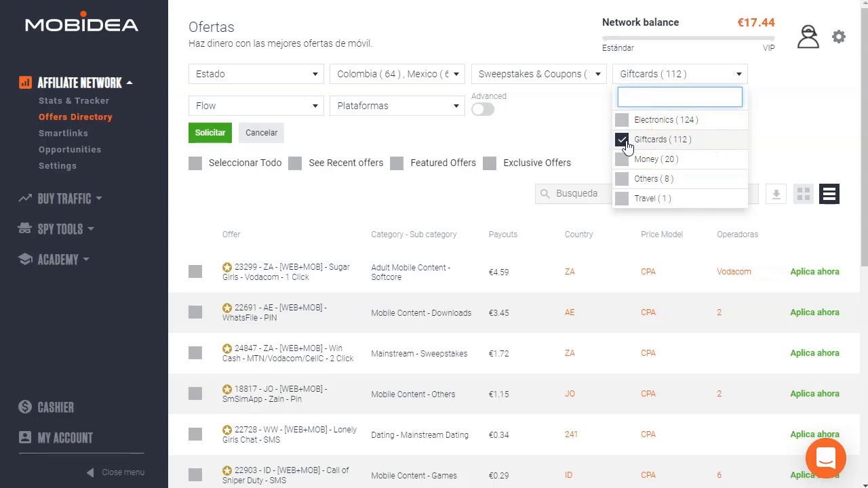
pyautogui.click(622, 120)
pyautogui.click(800, 103)
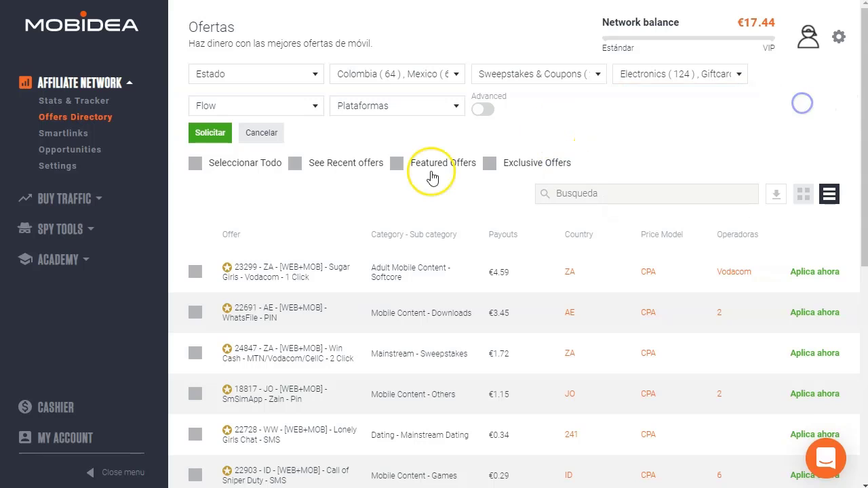
pyautogui.click(211, 133)
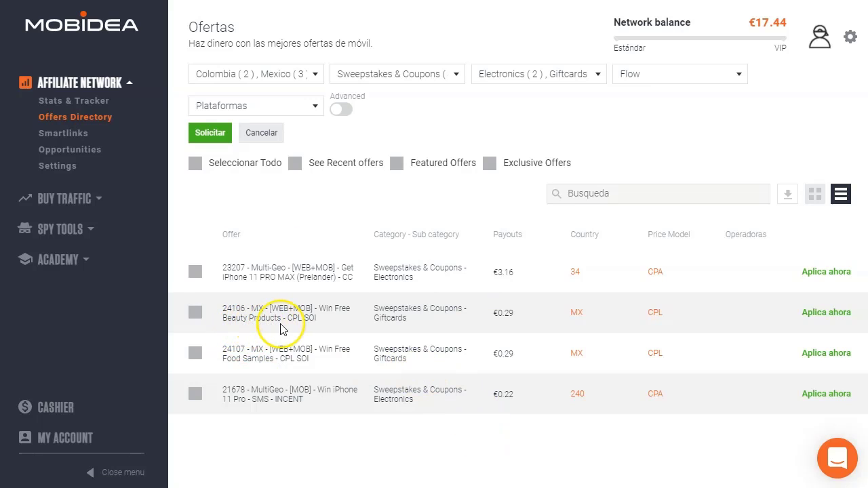
pyautogui.moveTo(254, 363)
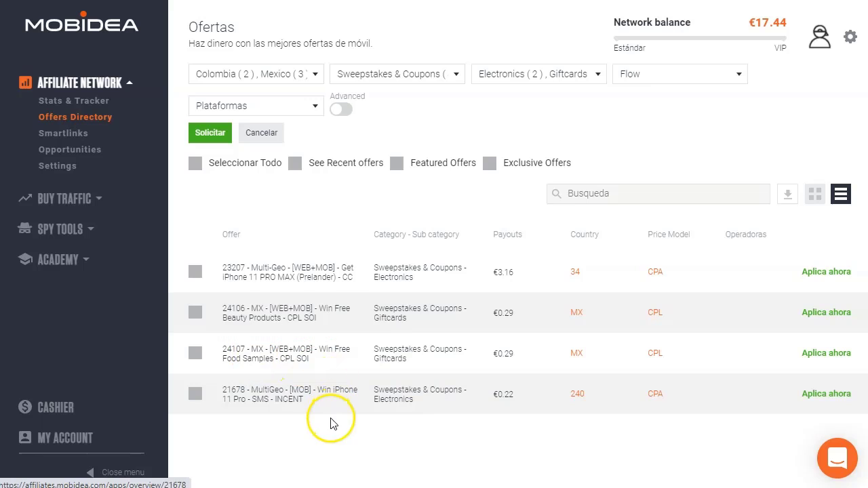
pyautogui.moveTo(343, 397)
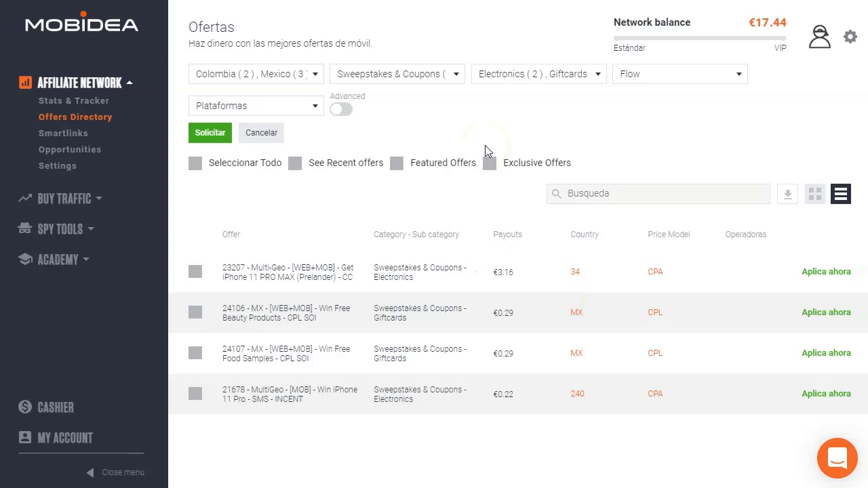
# - Replace Colombia, Mexico and Peru with United States in the country filter and reapply the filters
pyautogui.click(316, 76)
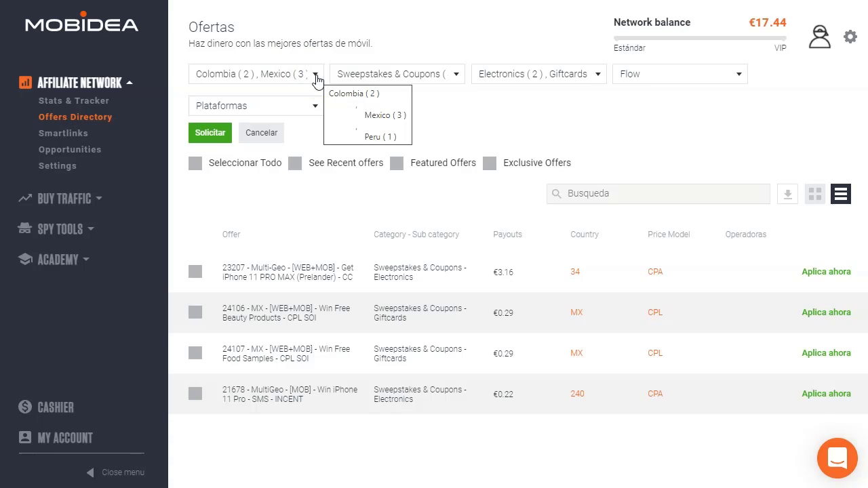
pyautogui.click(316, 76)
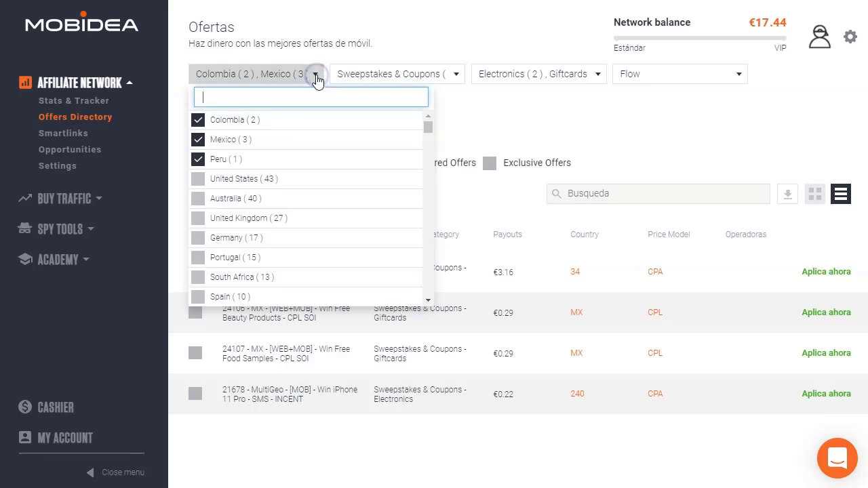
pyautogui.click(198, 120)
pyautogui.click(197, 139)
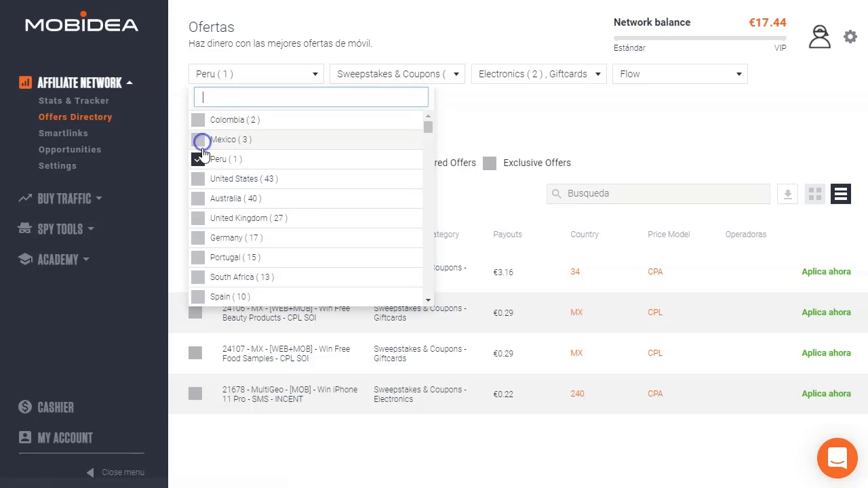
pyautogui.click(200, 159)
pyautogui.click(198, 178)
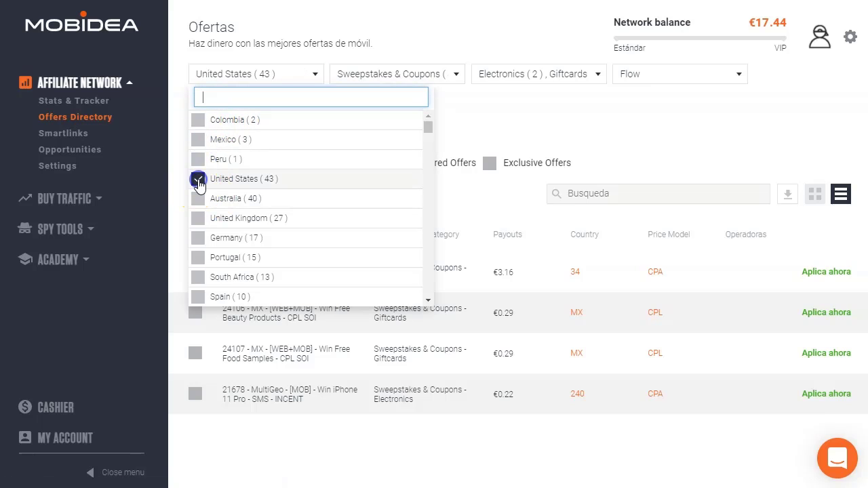
pyautogui.scroll(-4, 226, 193)
pyautogui.scroll(-6, 226, 203)
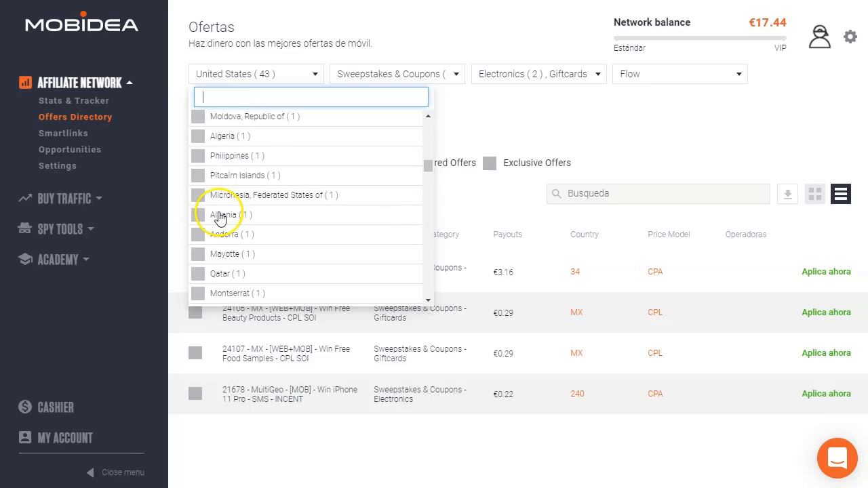
pyautogui.click(478, 122)
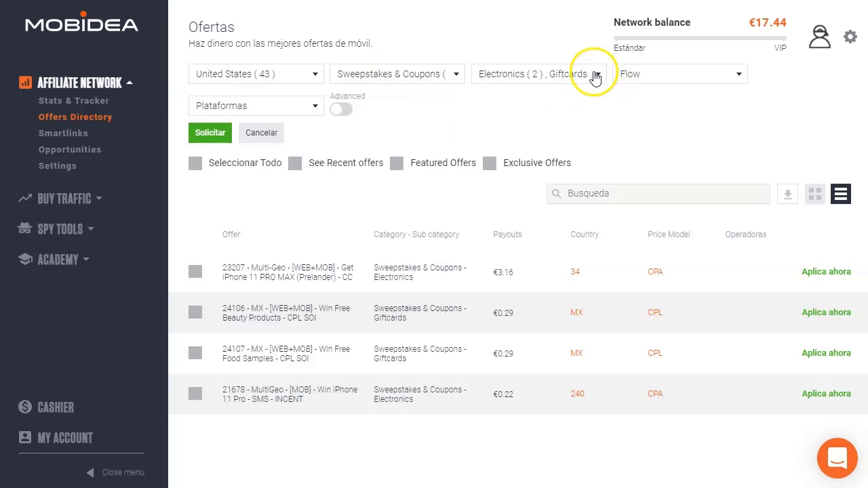
pyautogui.click(211, 133)
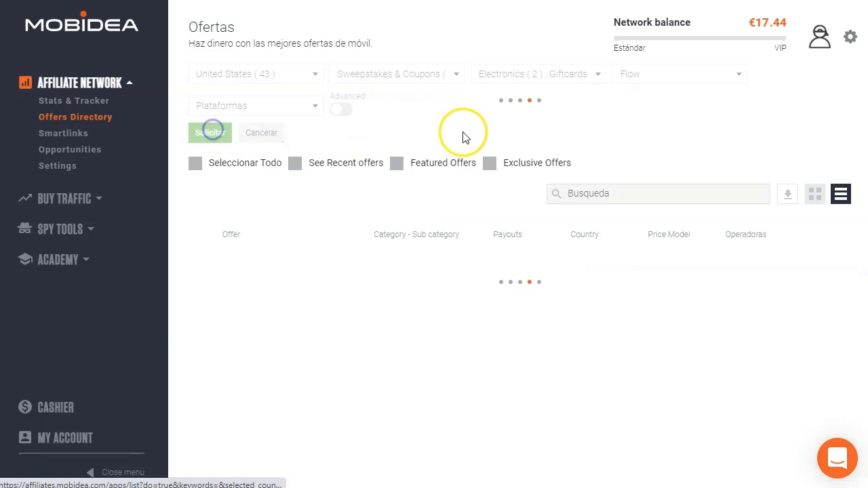
# - Examine the United States sweepstakes offers, comparing their payouts, price models and approval status, and previewing the iPhone 12 and Amazon gift card offers
pyautogui.scroll(-6, 416, 293)
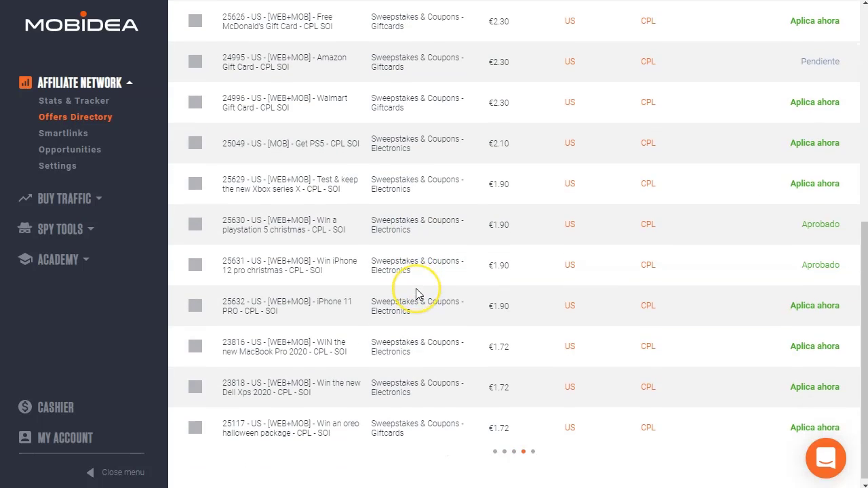
pyautogui.scroll(-10, 417, 294)
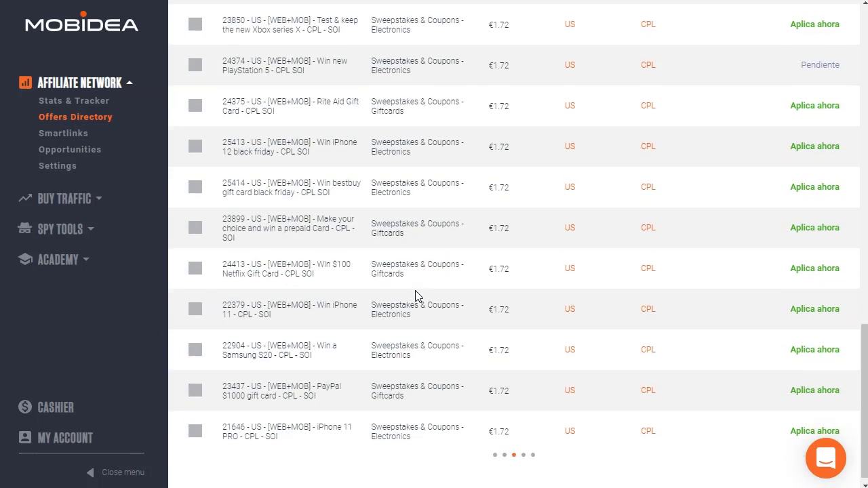
pyautogui.scroll(-7, 416, 296)
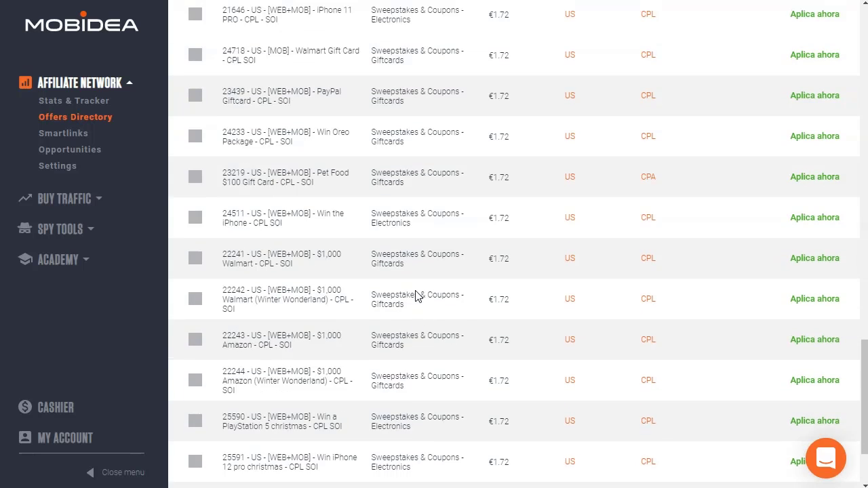
pyautogui.scroll(13, 417, 297)
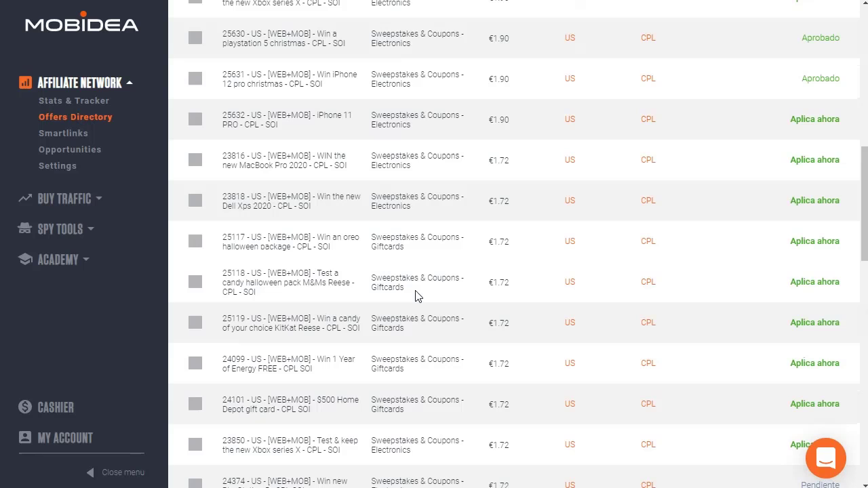
pyautogui.scroll(-3, 651, 170)
pyautogui.scroll(4, 610, 217)
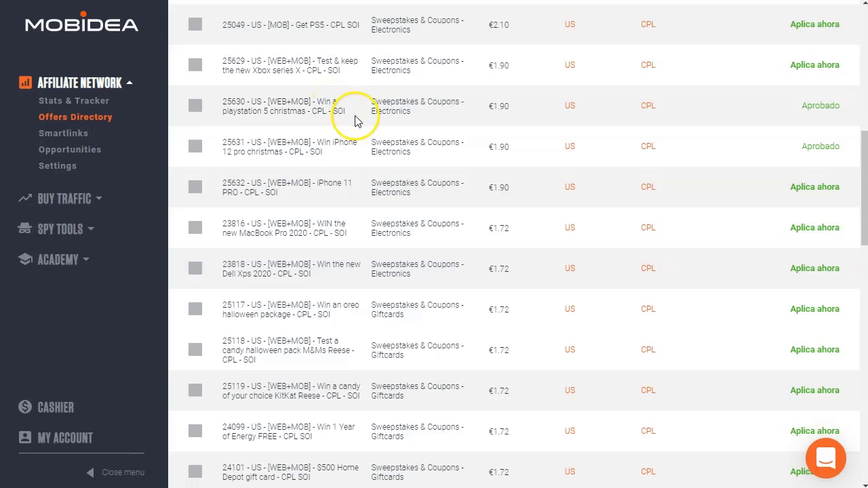
pyautogui.moveTo(316, 146)
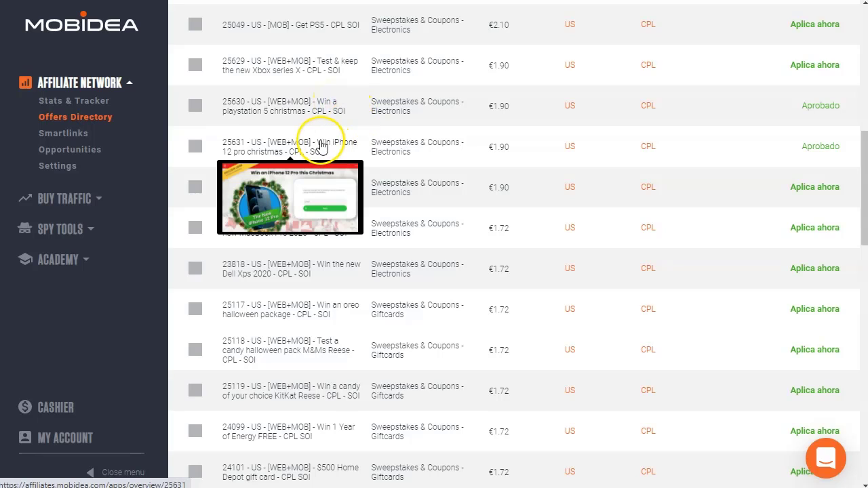
pyautogui.scroll(2, 560, 143)
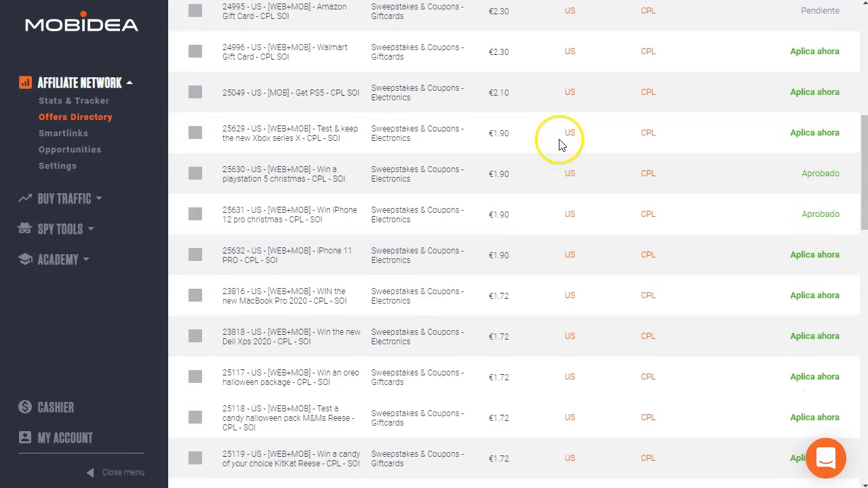
pyautogui.moveTo(337, 82)
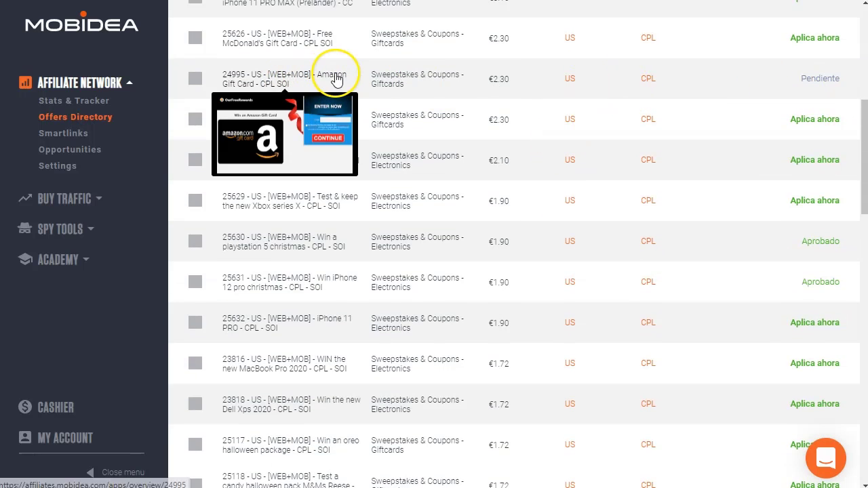
pyautogui.scroll(-6, 524, 163)
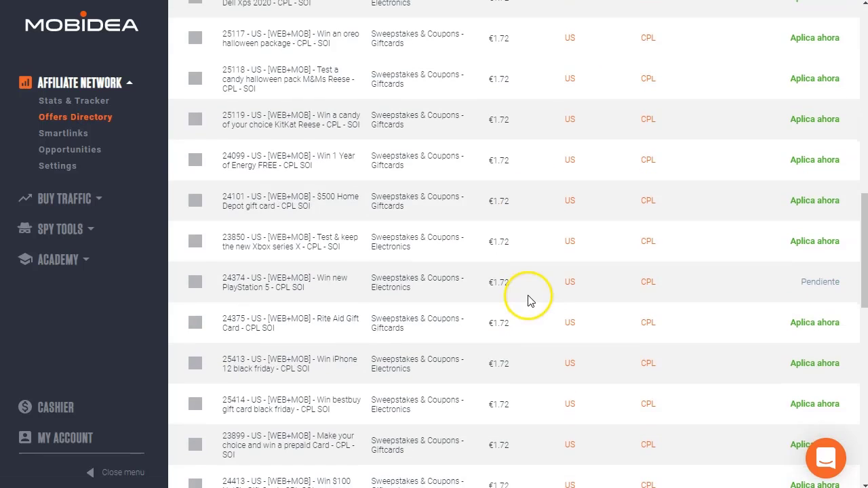
pyautogui.moveTo(287, 295)
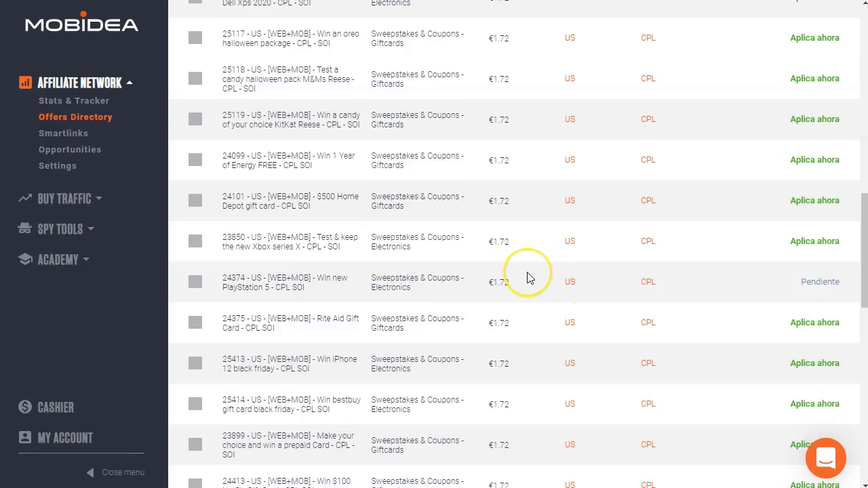
pyautogui.scroll(8, 530, 278)
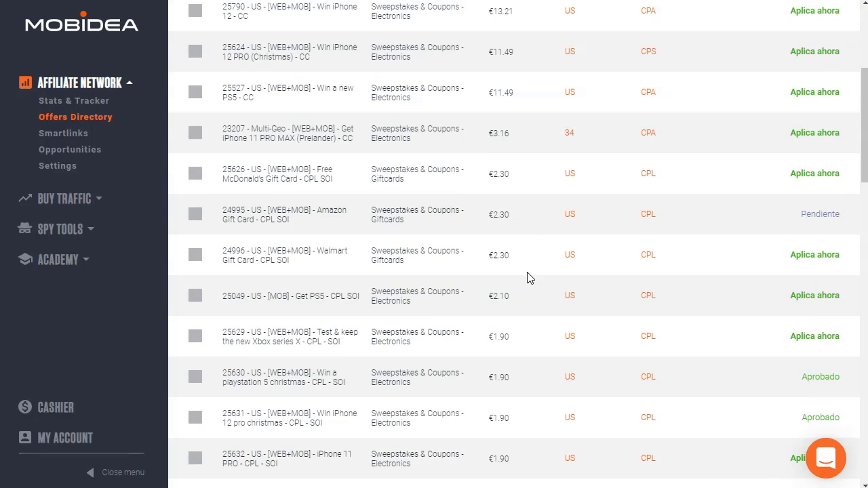
# - Open the approved United States "Win a playstation 5 christmas" offer (25630) and copy its offer link
pyautogui.scroll(-2, 635, 233)
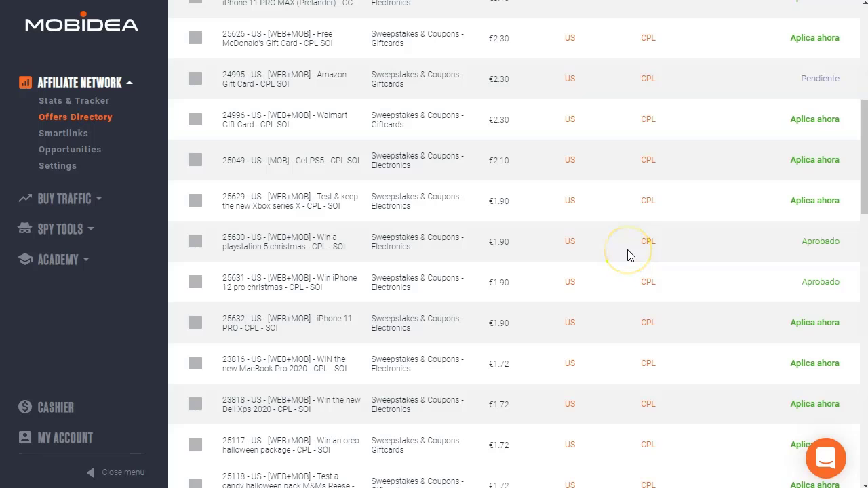
pyautogui.scroll(6, 627, 256)
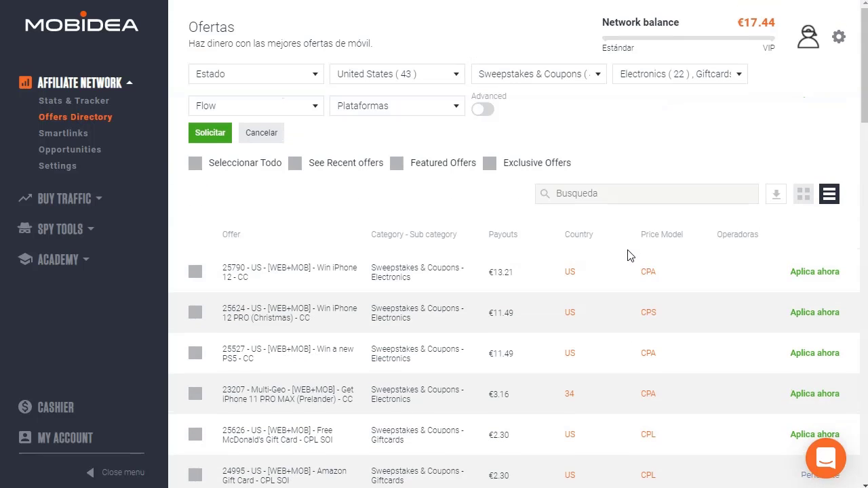
pyautogui.scroll(-7, 608, 248)
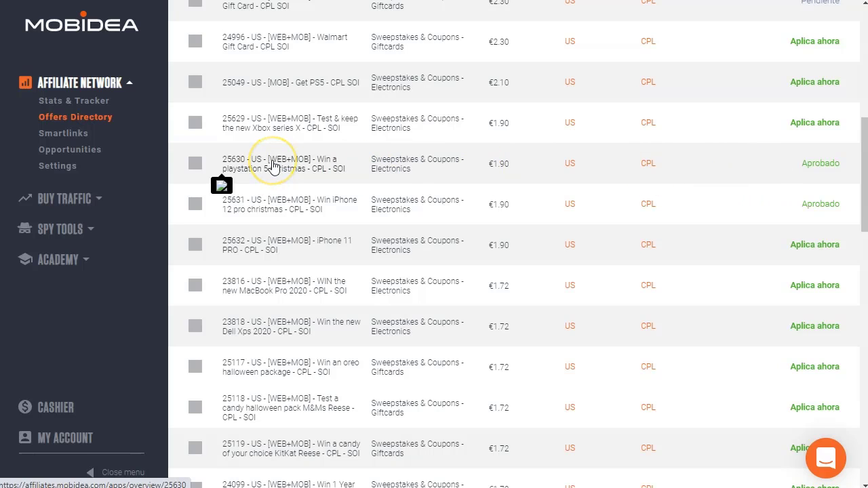
pyautogui.click(299, 171)
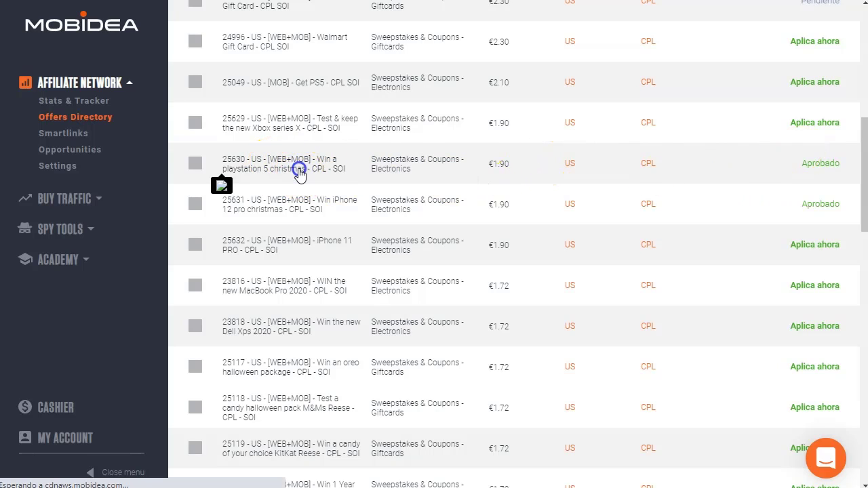
pyautogui.scroll(-3, 325, 213)
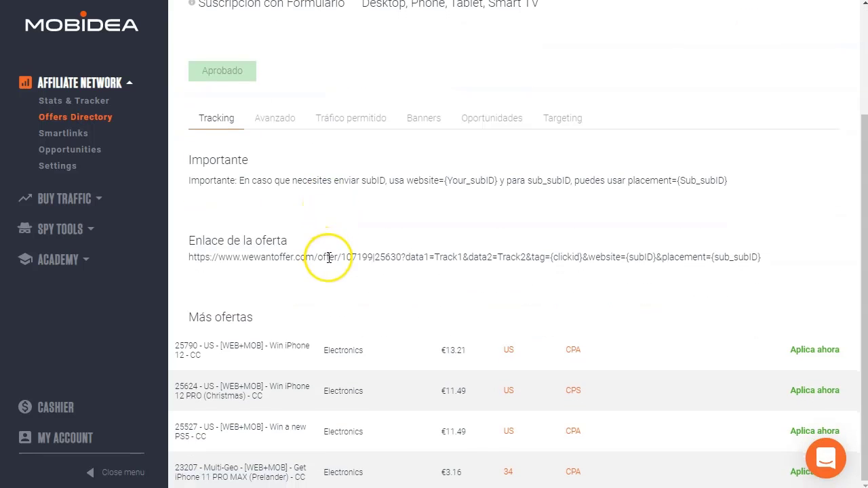
pyautogui.tripleClick(329, 253)
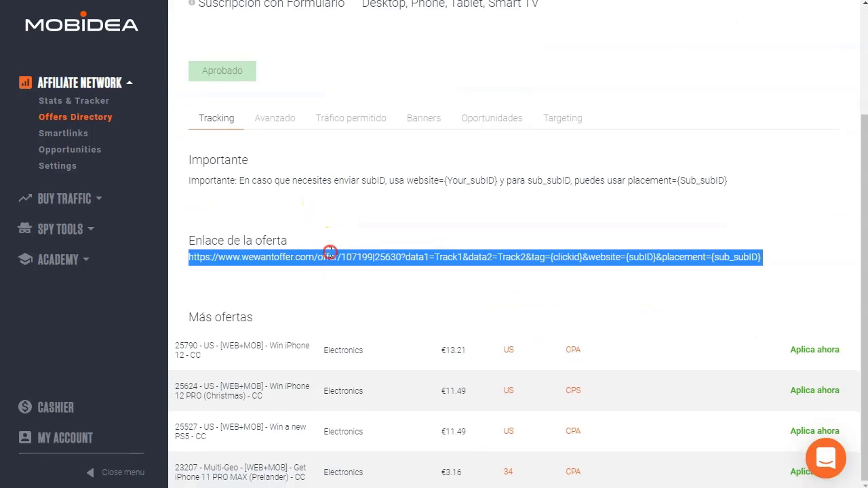
pyautogui.rightClick(329, 253)
pyautogui.click(365, 266)
pyautogui.click(318, 307)
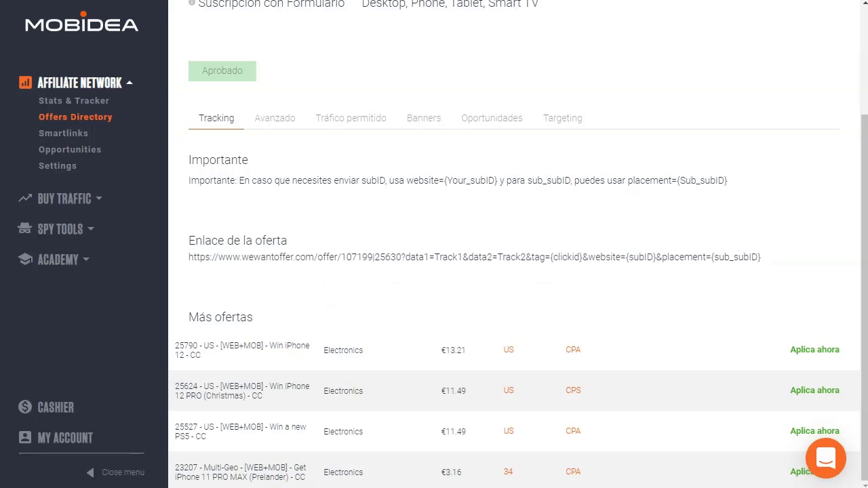
# - Switch to the Notepad++ giveaway draft and review its United States entries for the PS5, iPhone 12 and Amazon offers
pyautogui.hotkey('alt', 'Tab')
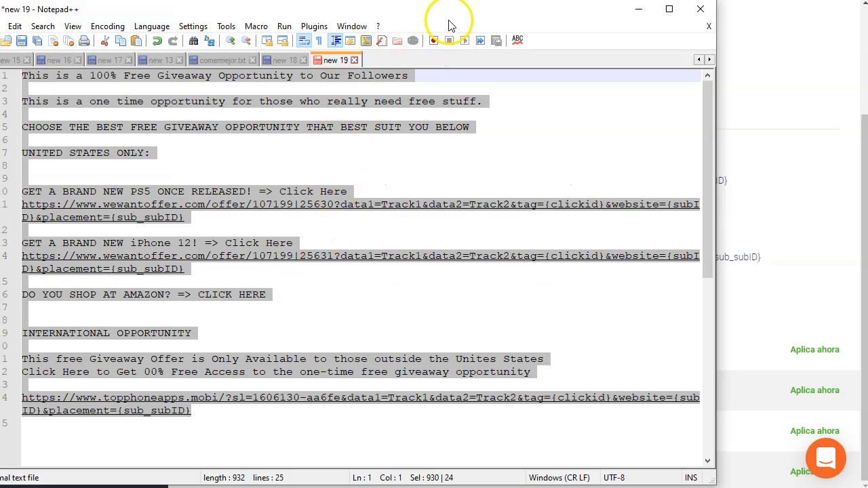
pyautogui.moveTo(453, 19); pyautogui.dragTo(564, 18)
pyautogui.click(323, 157)
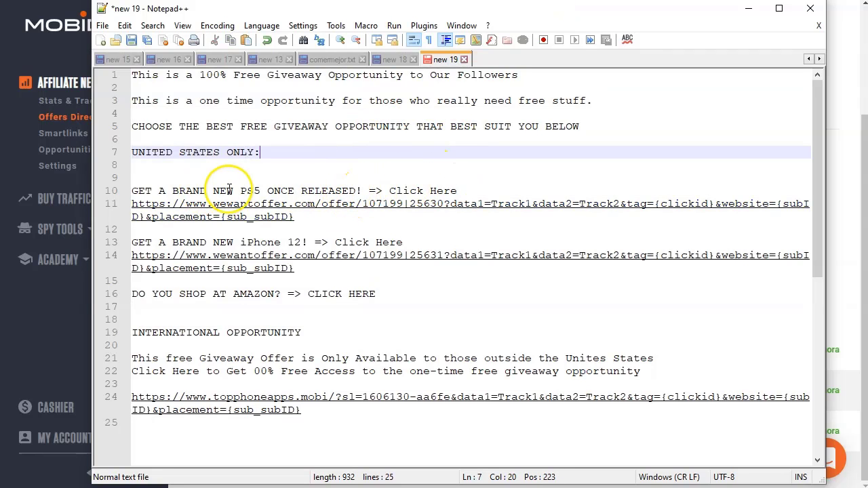
pyautogui.moveTo(222, 190); pyautogui.dragTo(311, 190)
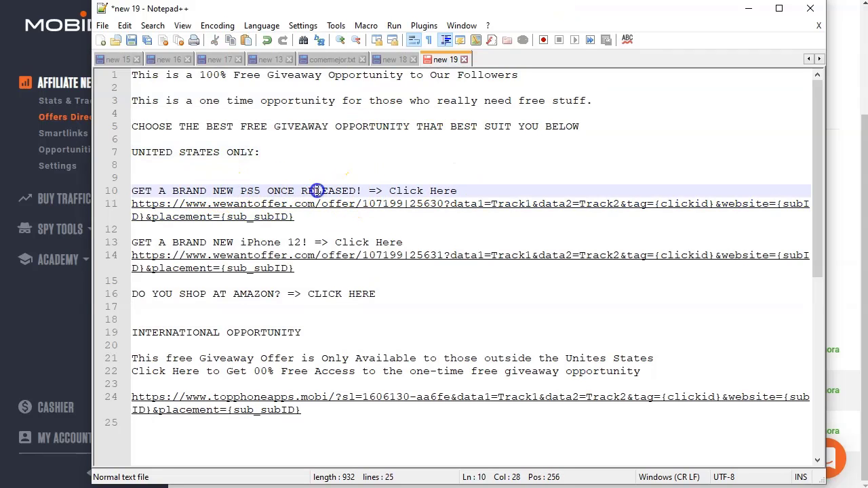
pyautogui.moveTo(173, 242); pyautogui.dragTo(297, 243)
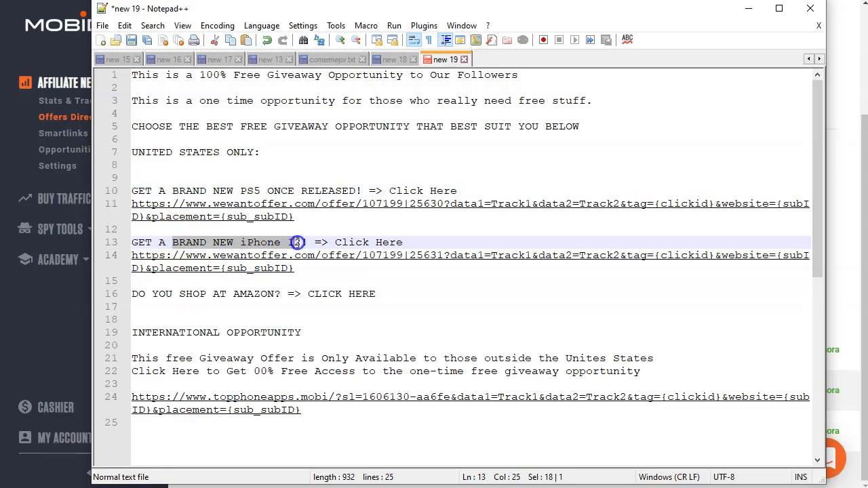
pyautogui.click(264, 303)
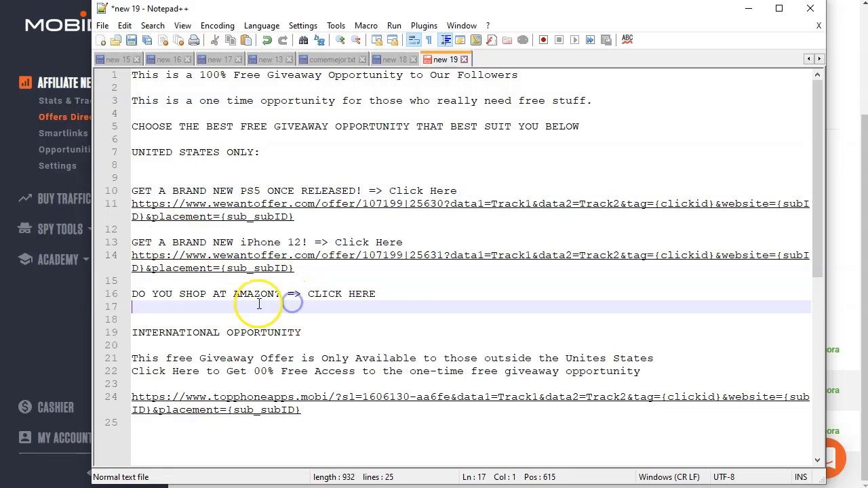
pyautogui.click(395, 296)
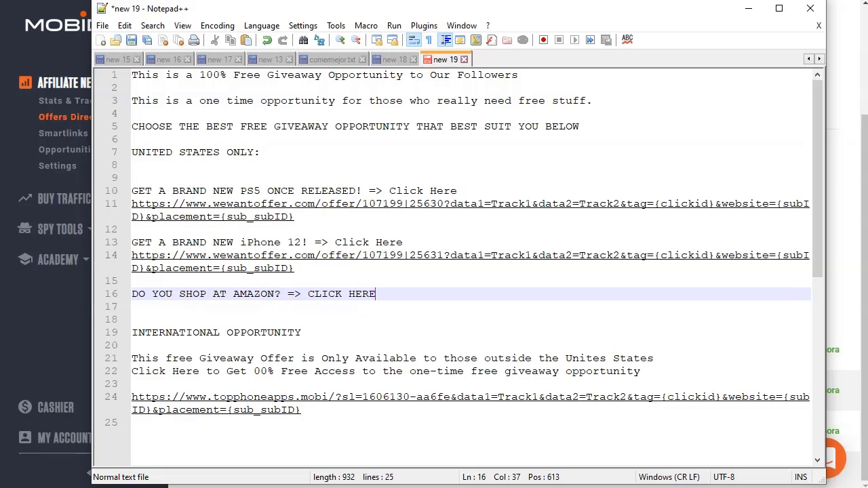
pyautogui.click(395, 216)
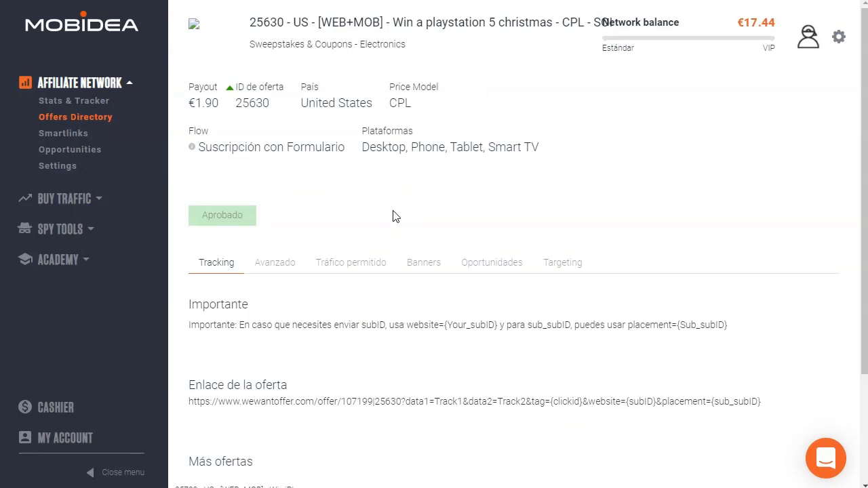
# - Open the Mainstream smartlink in Mobidea and copy its URL
pyautogui.click(68, 135)
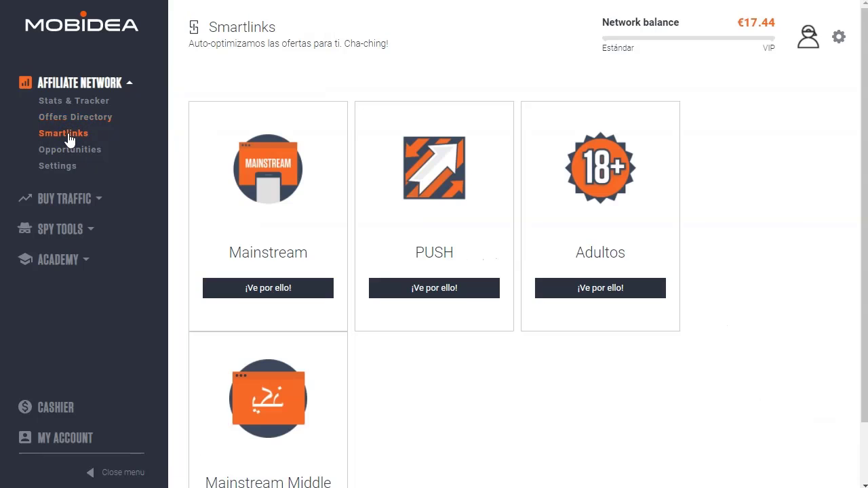
pyautogui.click(274, 290)
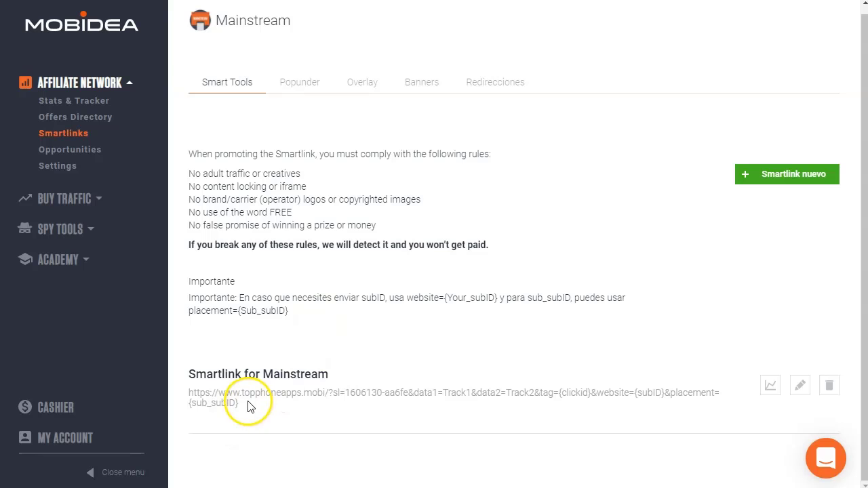
pyautogui.moveTo(198, 400)
pyautogui.mouseDown()
pyautogui.moveTo(183, 401)
pyautogui.moveTo(186, 390)
pyautogui.mouseUp()
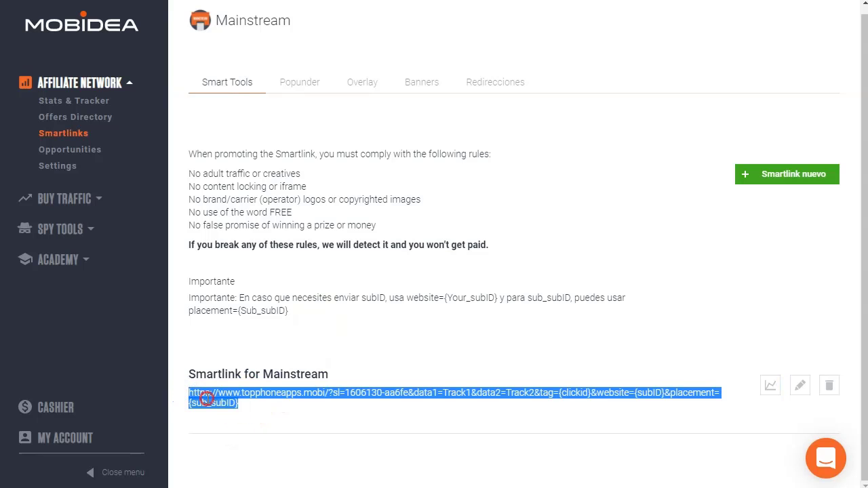
pyautogui.rightClick(206, 399)
pyautogui.click(256, 407)
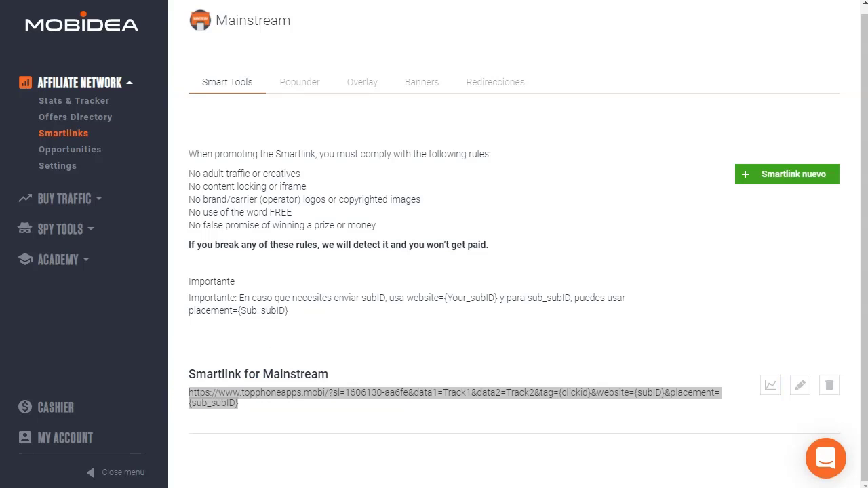
# - Review the International Opportunity section and its smartlink in the Notepad++ draft, then return to the Mainstream smartlink page
pyautogui.hotkey('alt', 'Tab')
pyautogui.click(346, 333)
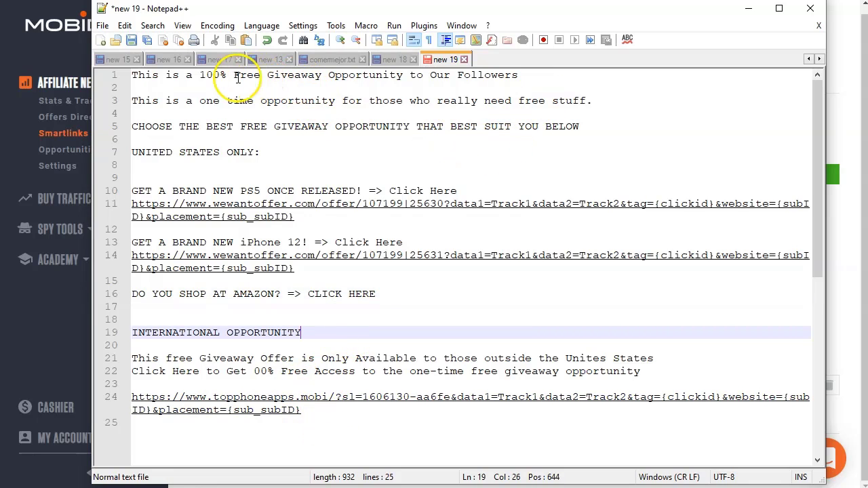
pyautogui.click(326, 424)
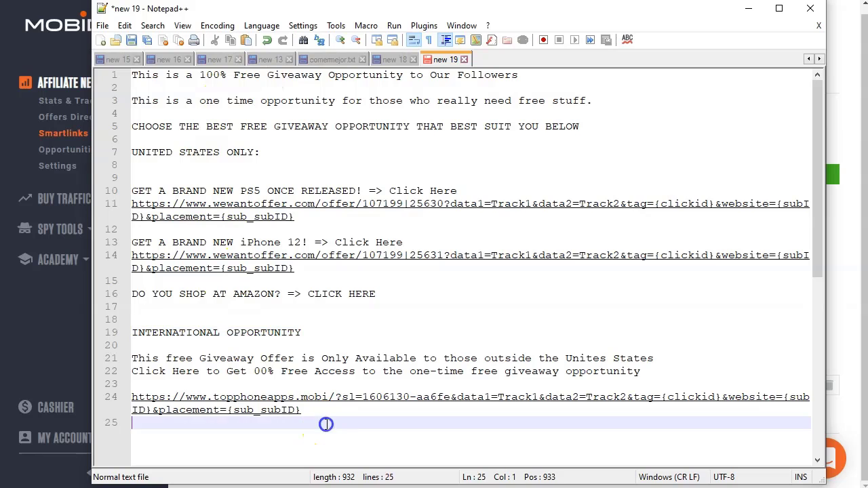
pyautogui.scroll(-2, 326, 424)
pyautogui.click(330, 370)
pyautogui.scroll(2, 330, 369)
pyautogui.click(749, 17)
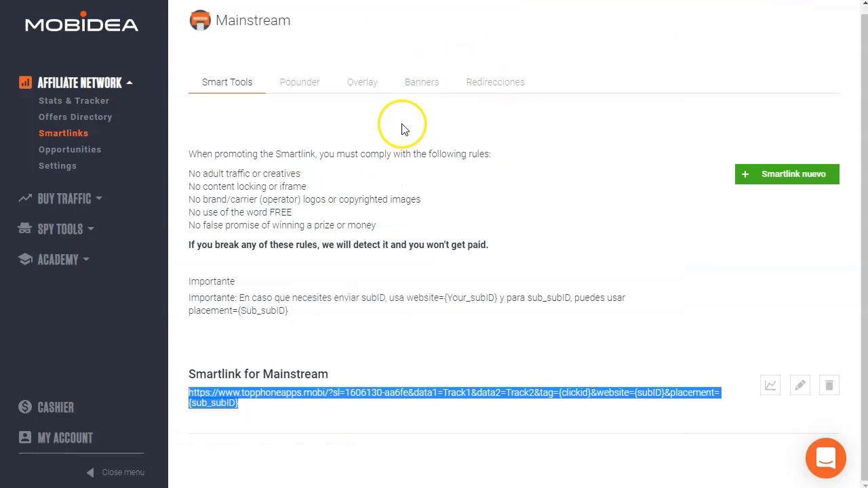
pyautogui.click(400, 152)
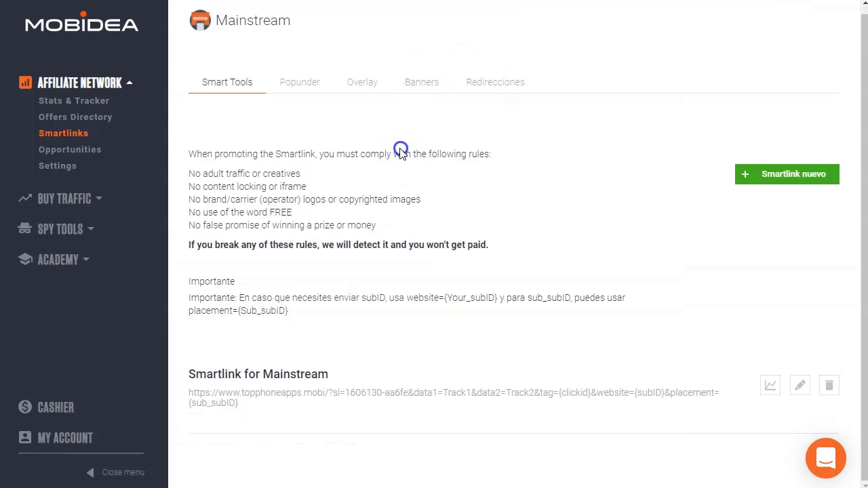
# - Return to the offers directory and look through the United States Sweepstakes & Coupons offers
pyautogui.click(71, 117)
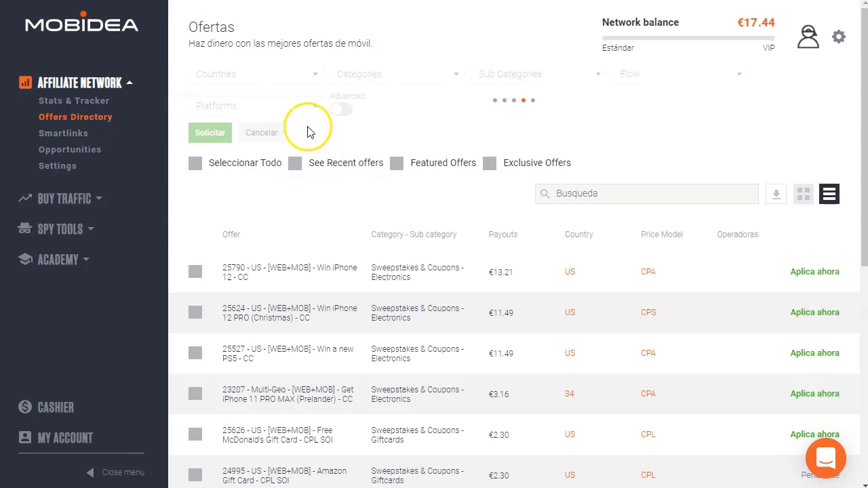
pyautogui.scroll(-3, 323, 178)
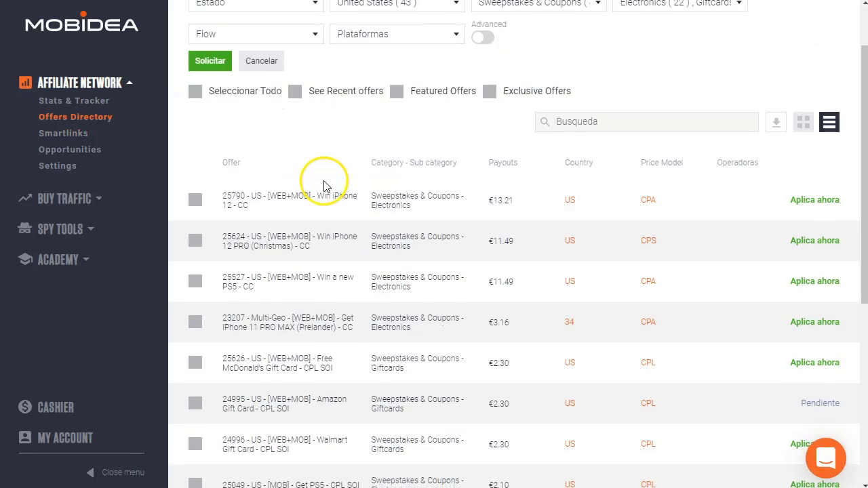
pyautogui.scroll(-1, 530, 210)
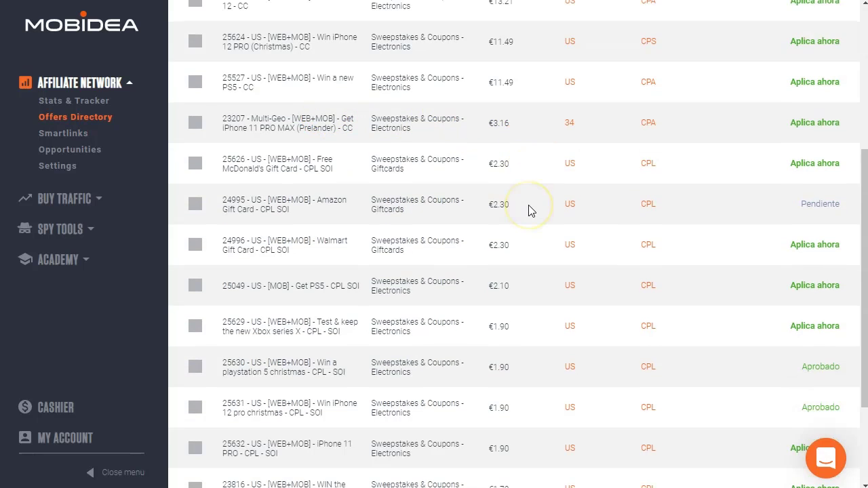
pyautogui.scroll(-1, 530, 210)
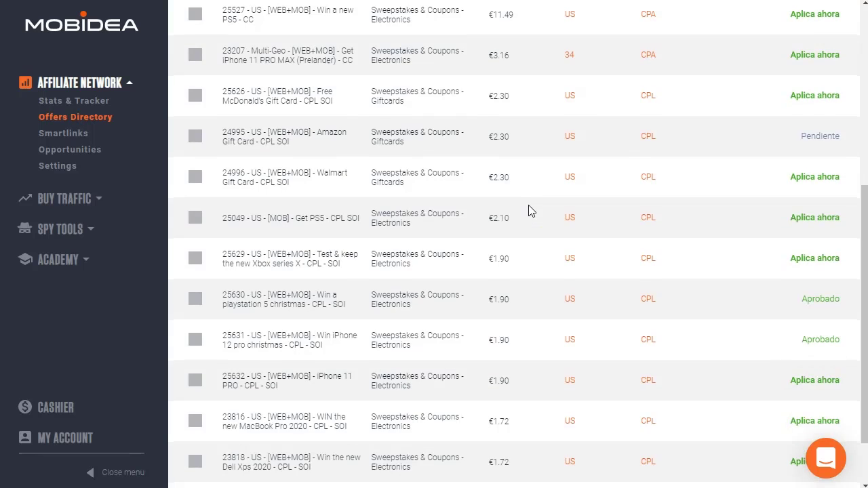
pyautogui.scroll(5, 530, 210)
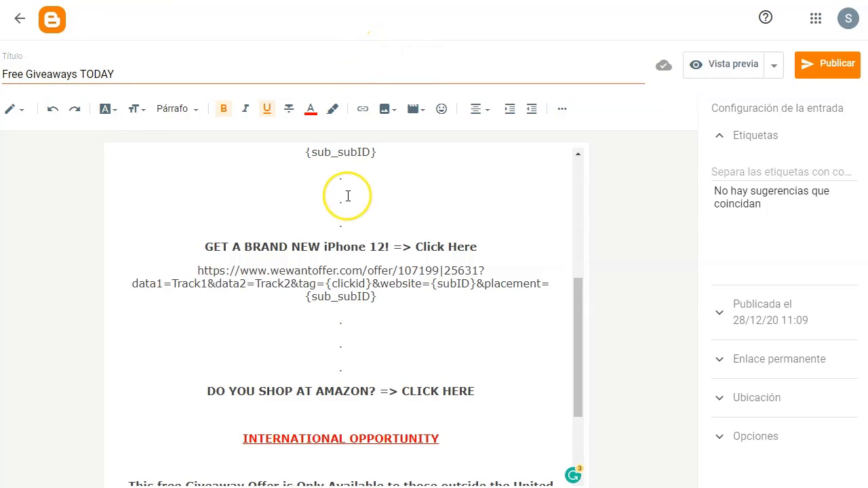
# - Review the "Free Giveaways TODAY" post in the Blogger editor and locate Blogger among the Google apps
pyautogui.scroll(5, 347, 196)
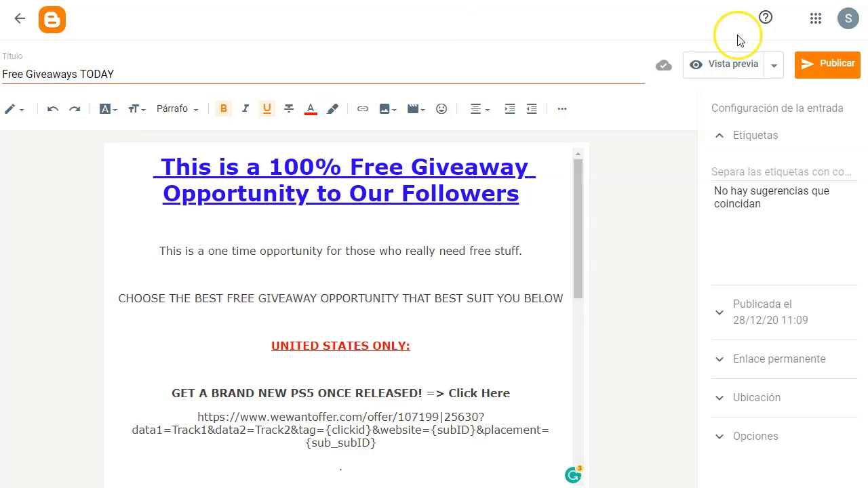
pyautogui.click(818, 18)
pyautogui.scroll(-2, 793, 177)
pyautogui.scroll(-3, 799, 180)
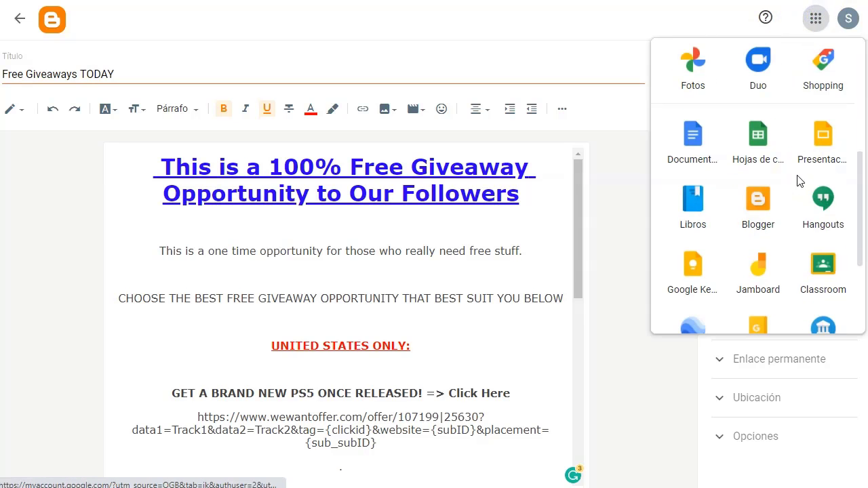
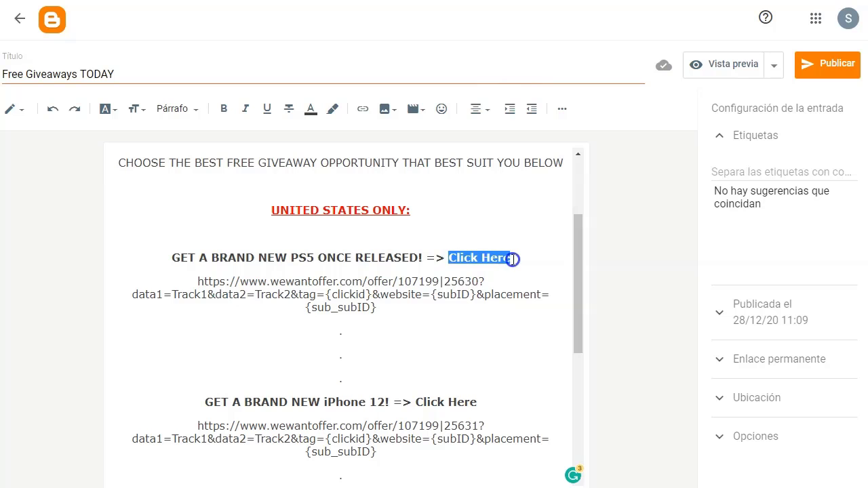
# - Link the PS5 entry's "Click Here" text to the copied wewantoffer.com offer URL, opening in a new window with the rel=nofollow attribute
pyautogui.click(362, 109)
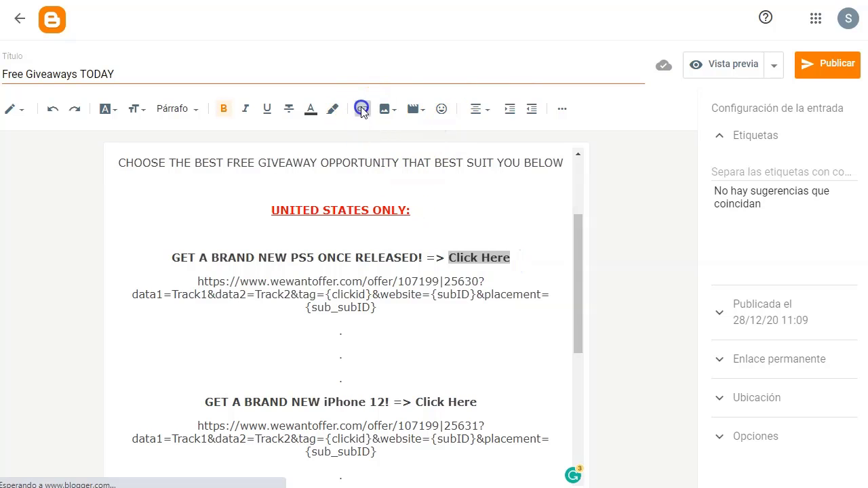
pyautogui.rightClick(353, 227)
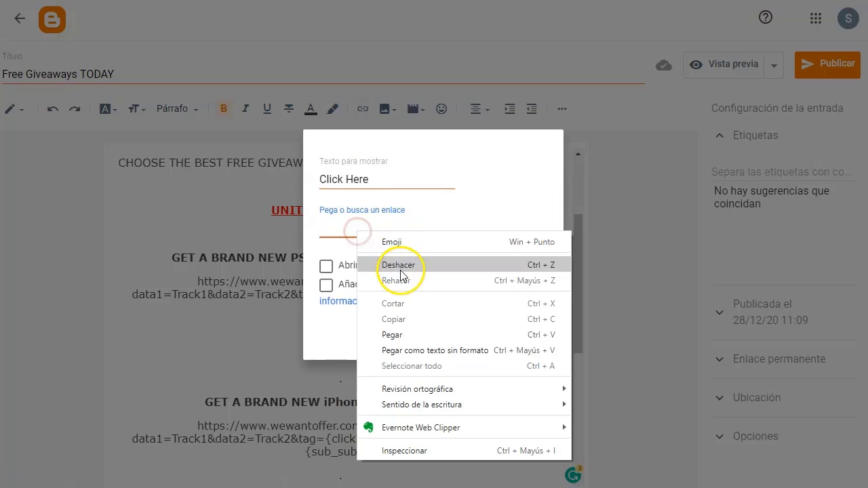
pyautogui.click(409, 341)
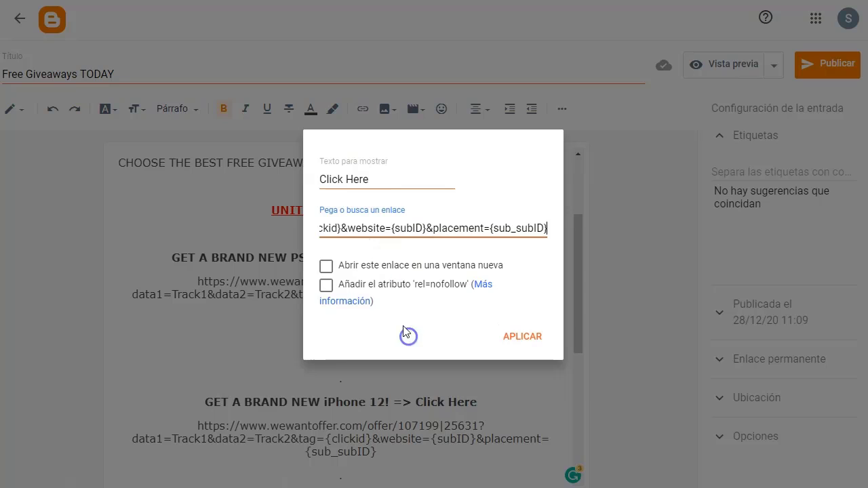
pyautogui.click(392, 265)
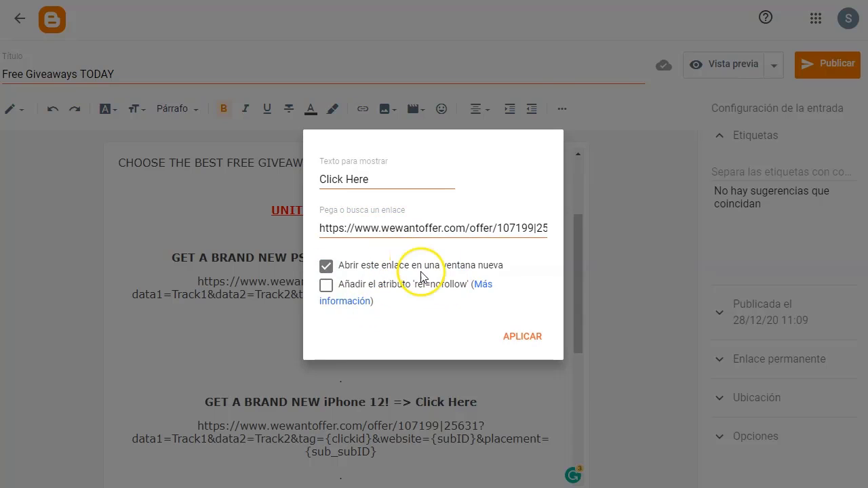
pyautogui.click(372, 284)
pyautogui.click(522, 337)
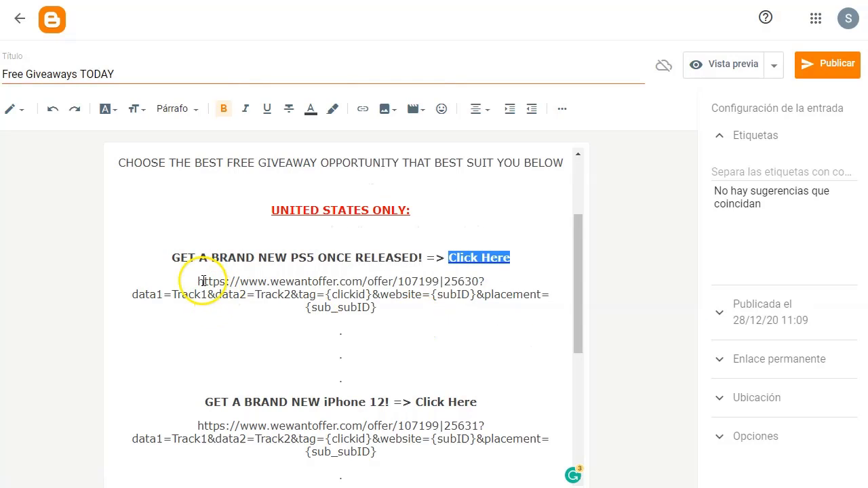
# - Delete the raw wewantoffer.com URL under the PS5 entry along with one of the dotted spacer lines below it
pyautogui.click(197, 281)
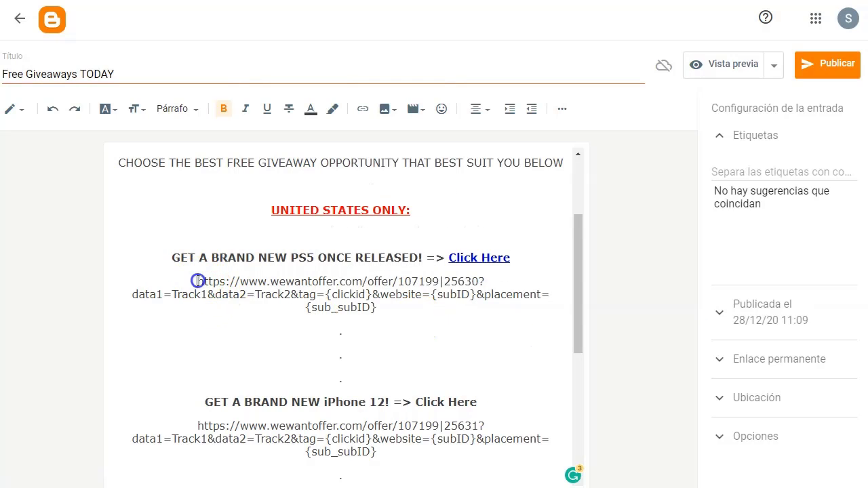
pyautogui.moveTo(197, 281); pyautogui.dragTo(364, 309)
pyautogui.press('Delete')
pyautogui.press('Delete')
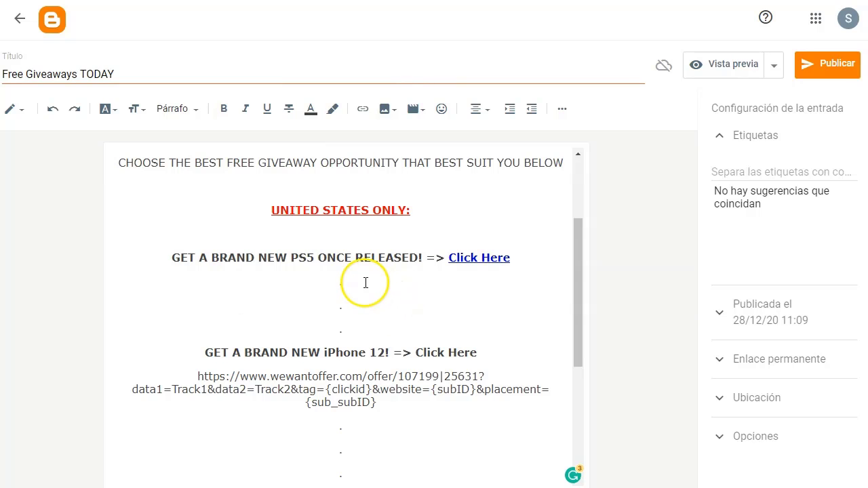
pyautogui.press('Delete')
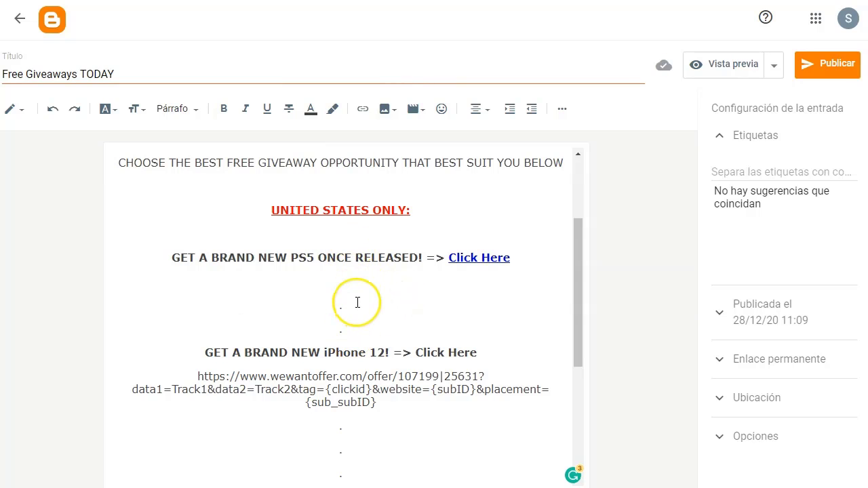
pyautogui.press('Delete')
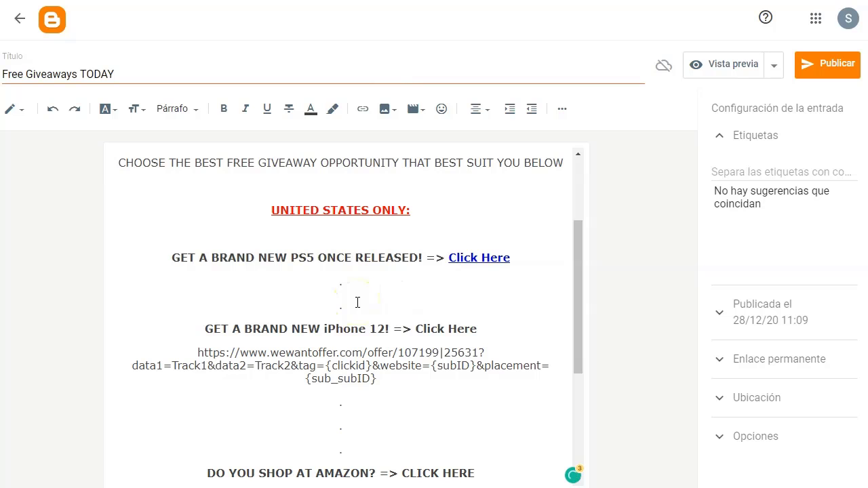
# - Link the iPhone 12 entry's "Click Here" text to the wewantoffer.com URL below it, opening in a new window with the rel=nofollow attribute
pyautogui.scroll(-1, 357, 302)
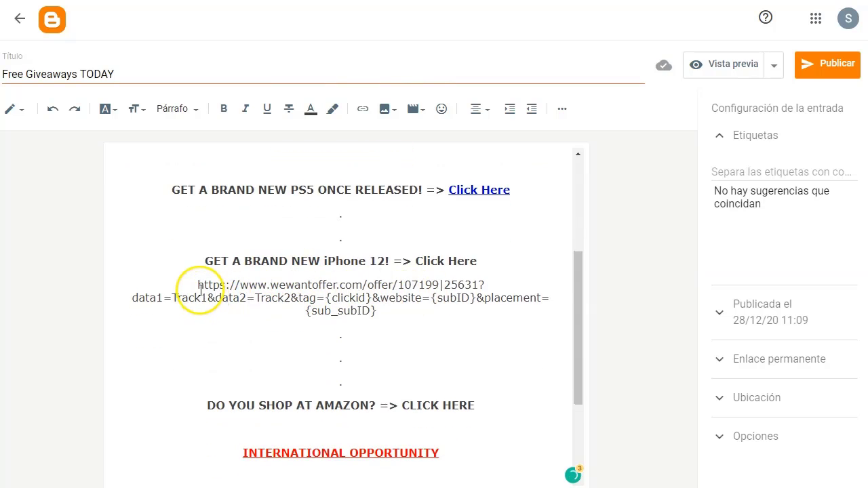
pyautogui.moveTo(202, 286); pyautogui.dragTo(376, 312)
pyautogui.rightClick(344, 301)
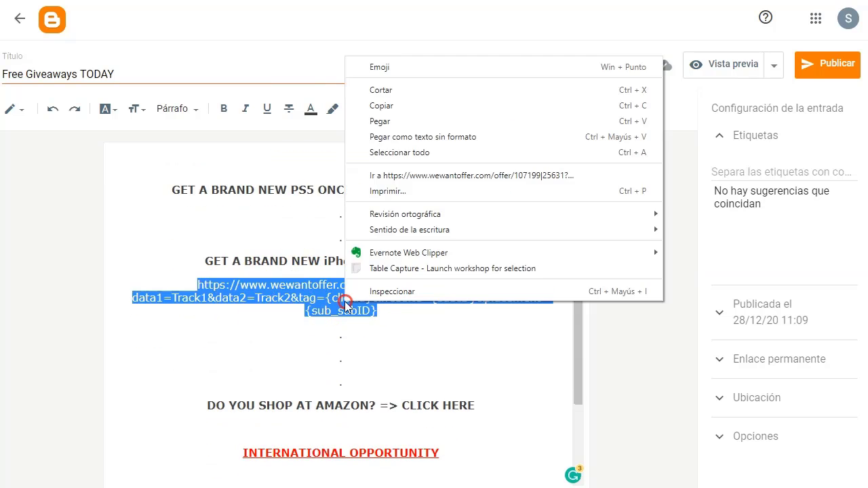
pyautogui.click(396, 106)
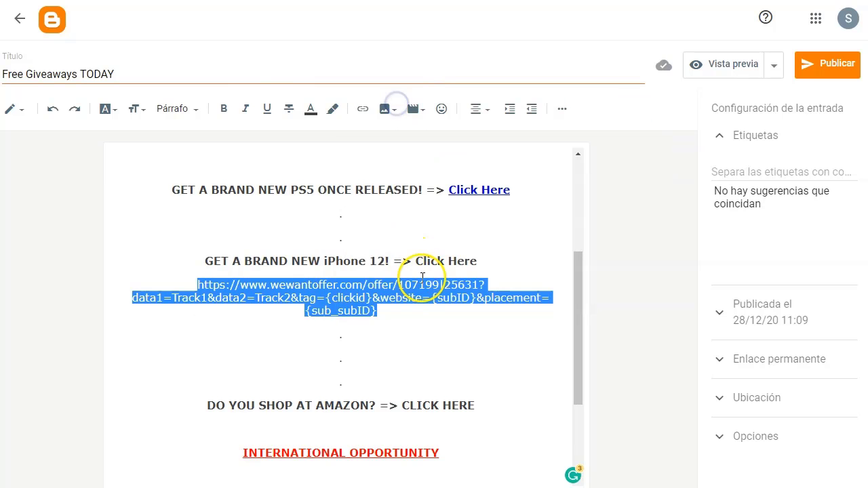
pyautogui.click(417, 262)
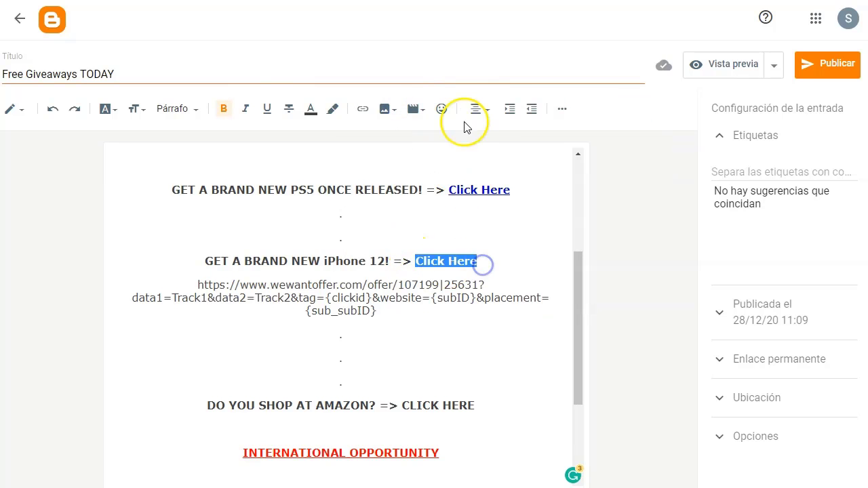
pyautogui.click(364, 109)
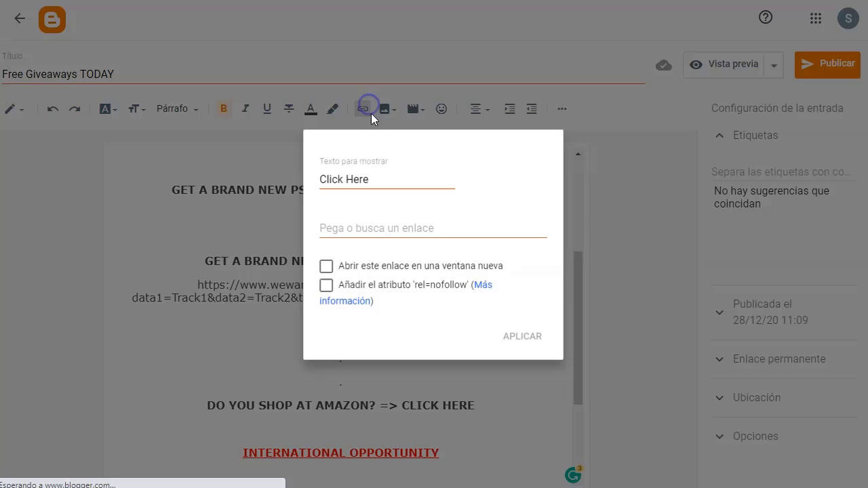
pyautogui.rightClick(423, 227)
pyautogui.click(480, 333)
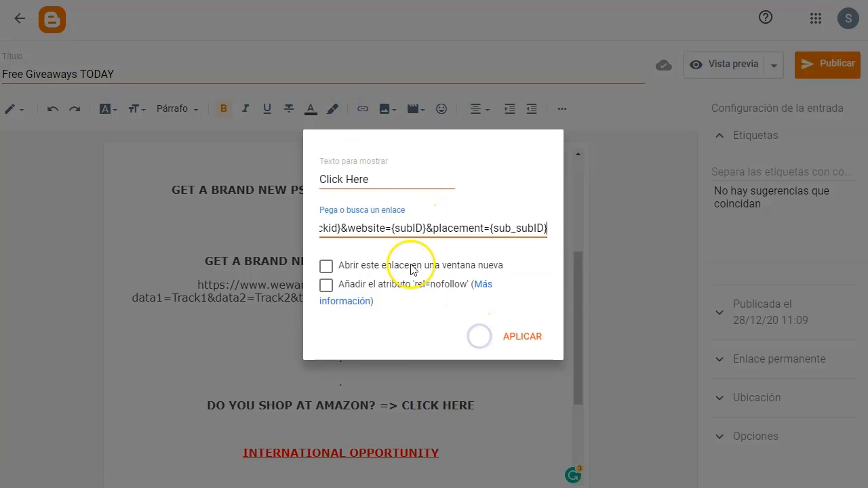
pyautogui.click(412, 269)
pyautogui.click(394, 288)
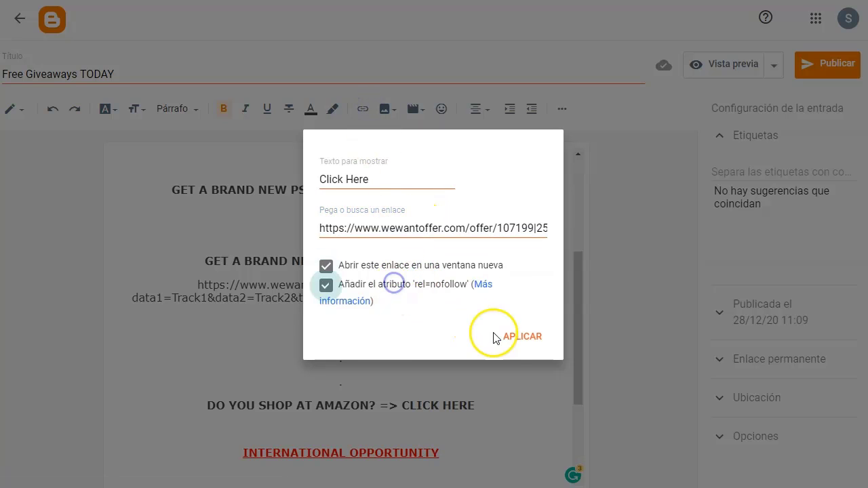
pyautogui.click(520, 337)
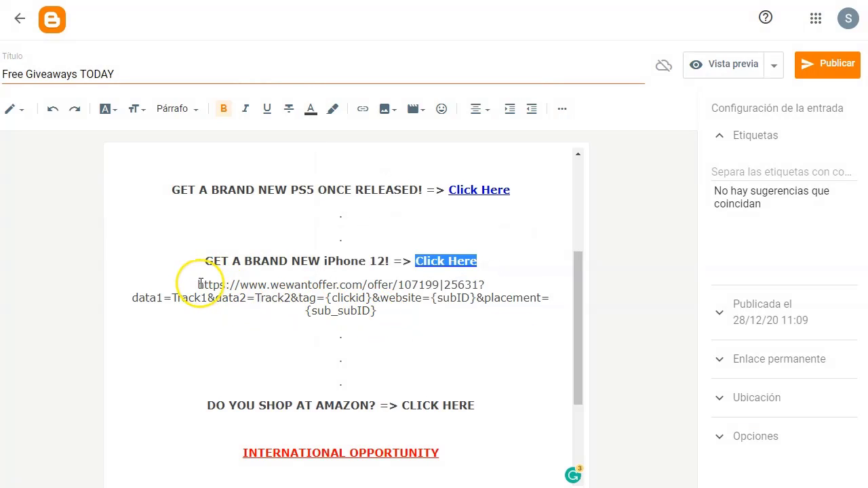
# - Remove the raw offer URL under the iPhone 12 entry and one of the dotted spacer lines below it
pyautogui.moveTo(201, 284); pyautogui.dragTo(402, 314)
pyautogui.press('BackSpace')
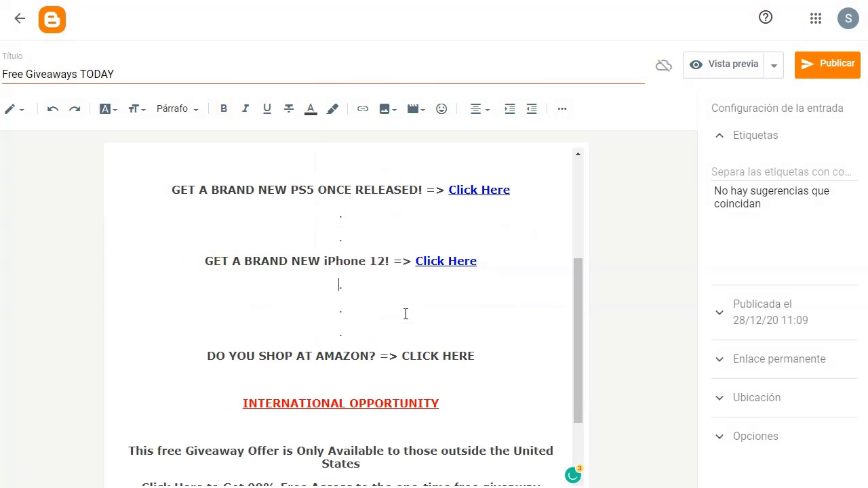
pyautogui.press('Delete')
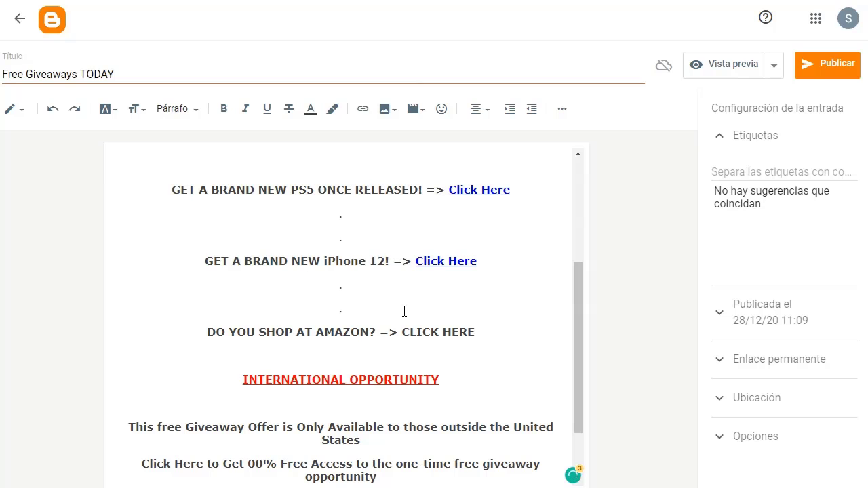
pyautogui.click(476, 332)
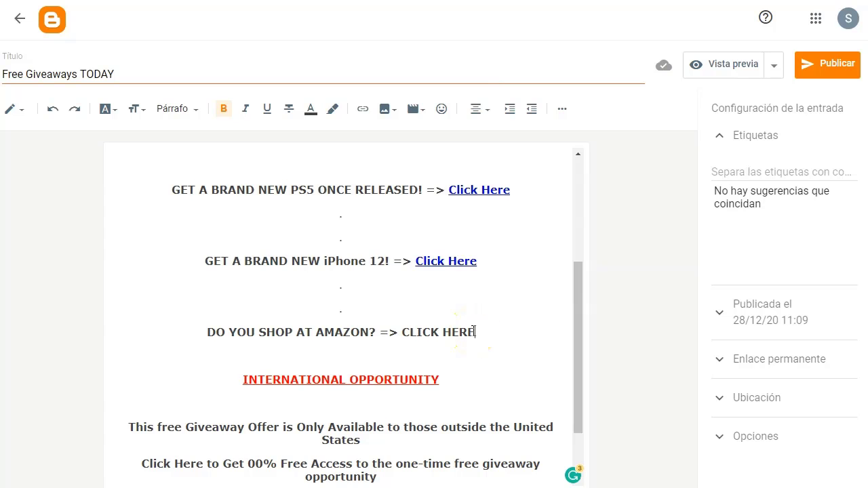
pyautogui.scroll(-1, 287, 302)
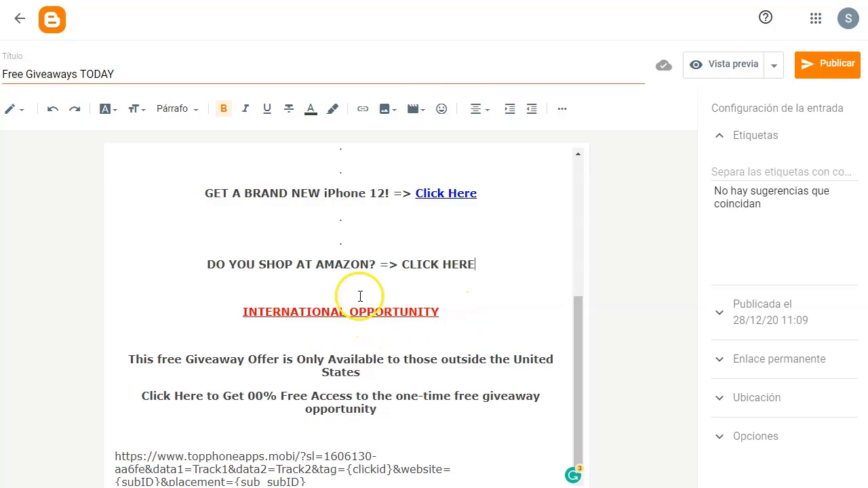
pyautogui.scroll(1, 360, 296)
pyautogui.scroll(1, 360, 297)
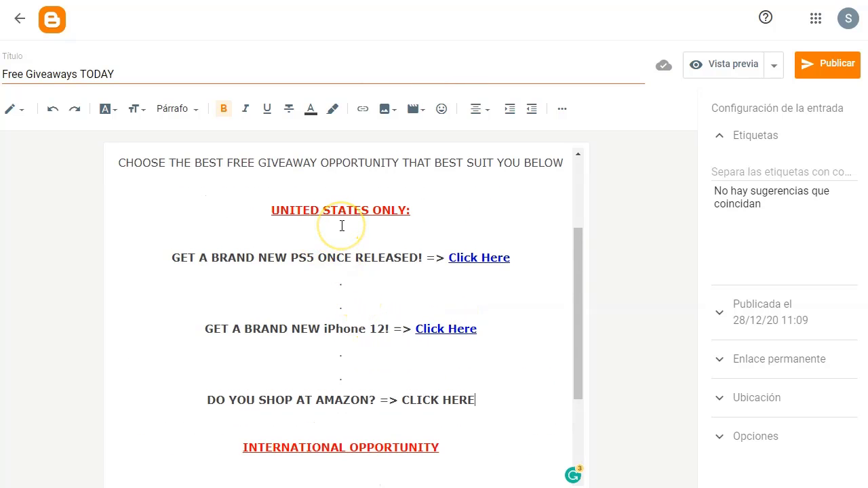
# - Link "Click Here to Get 00% Free Access" in the International Opportunity section to the topphoneapps.mobi URL below, opening in a new window with rel=nofollow
pyautogui.scroll(-2, 339, 228)
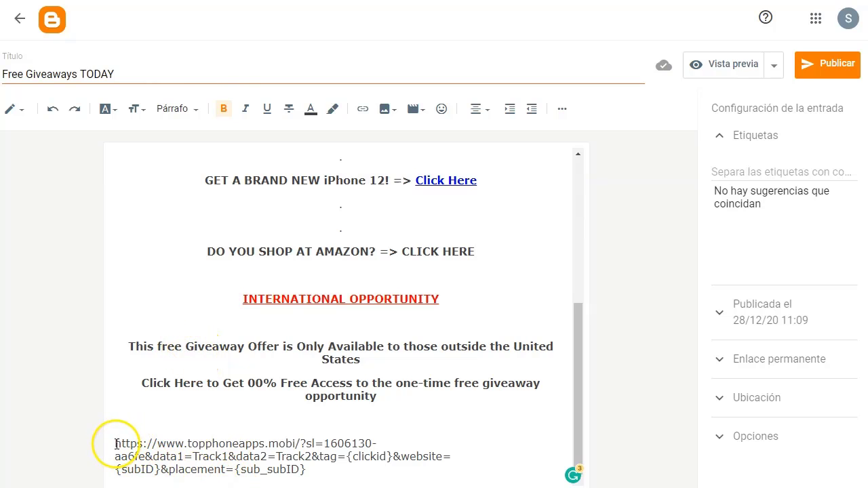
pyautogui.moveTo(115, 444); pyautogui.dragTo(313, 466)
pyautogui.hotkey('ctrl', 'c')
pyautogui.rightClick(276, 449)
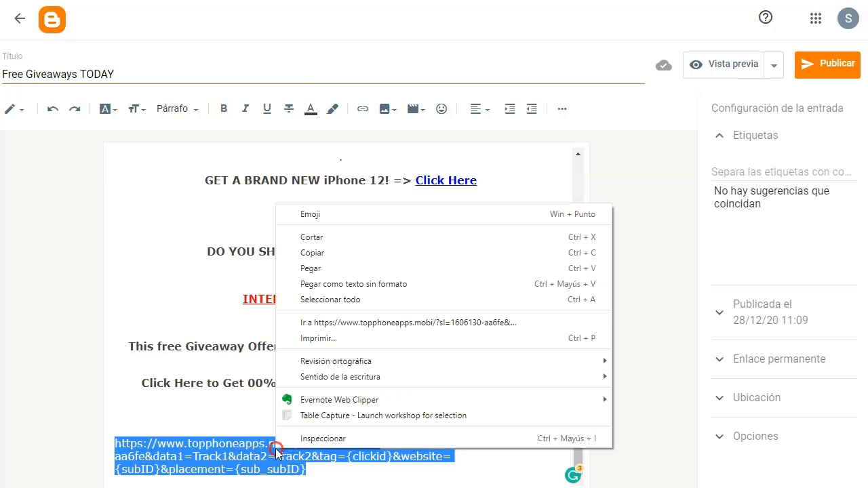
pyautogui.click(320, 253)
pyautogui.click(311, 384)
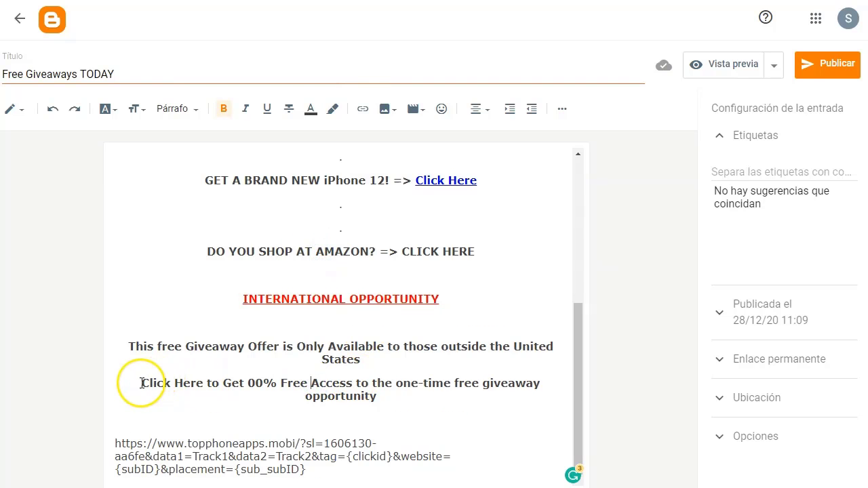
pyautogui.moveTo(141, 383); pyautogui.dragTo(259, 387)
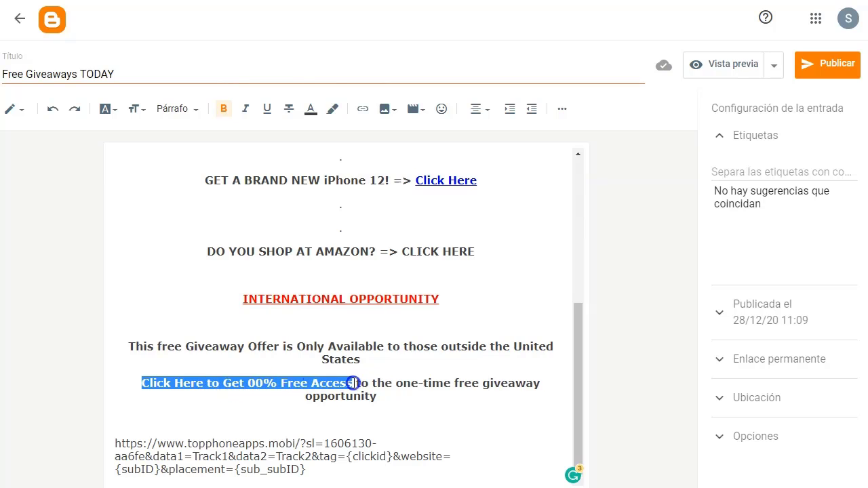
pyautogui.click(363, 109)
pyautogui.rightClick(420, 234)
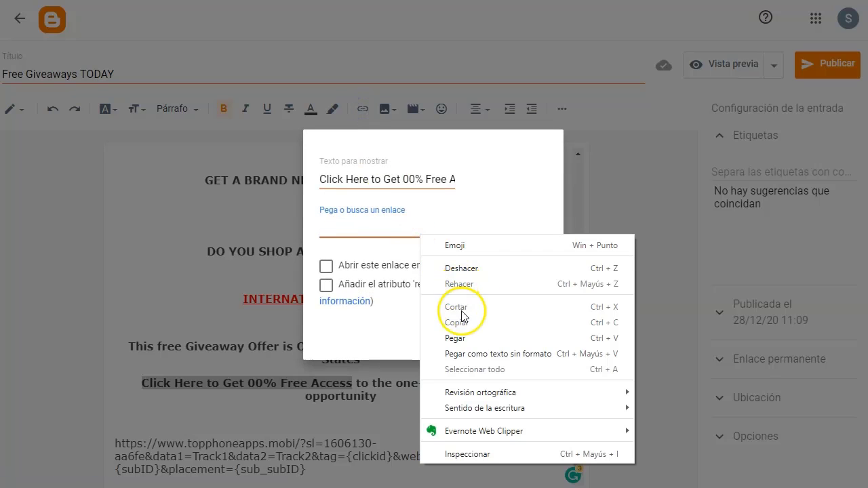
pyautogui.click(455, 338)
pyautogui.click(399, 265)
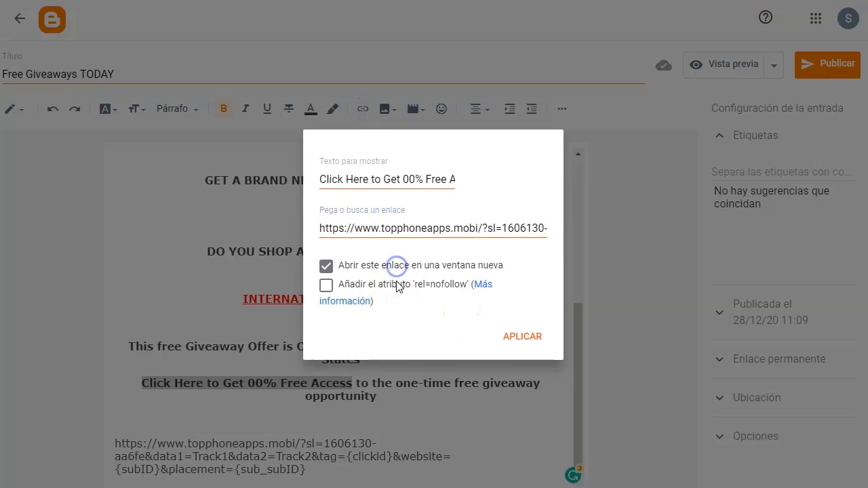
pyautogui.click(398, 284)
pyautogui.click(522, 337)
# - Delete the raw topphoneapps.mobi URL at the end of the post and check the remaining entries
pyautogui.click(431, 407)
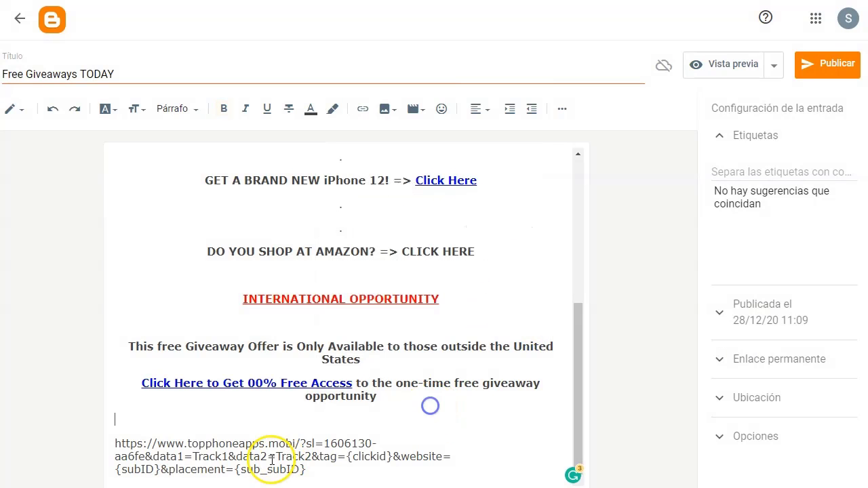
pyautogui.moveTo(115, 439); pyautogui.dragTo(303, 469)
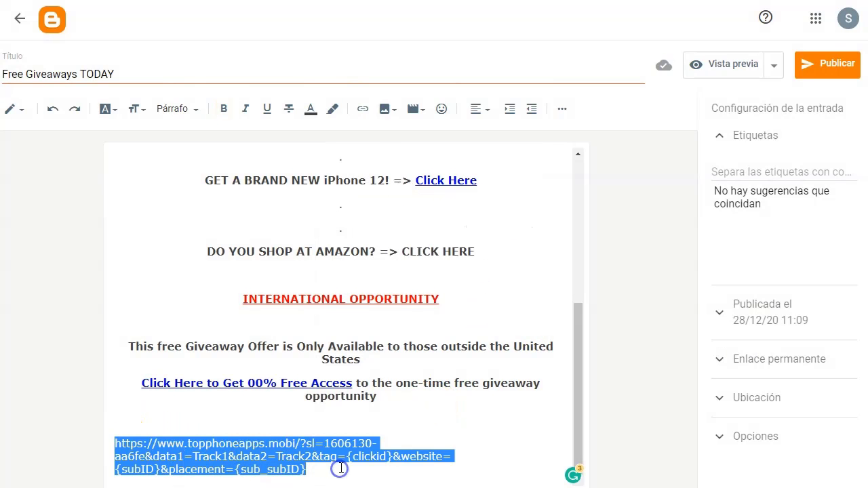
pyautogui.press('BackSpace')
pyautogui.scroll(4, 339, 255)
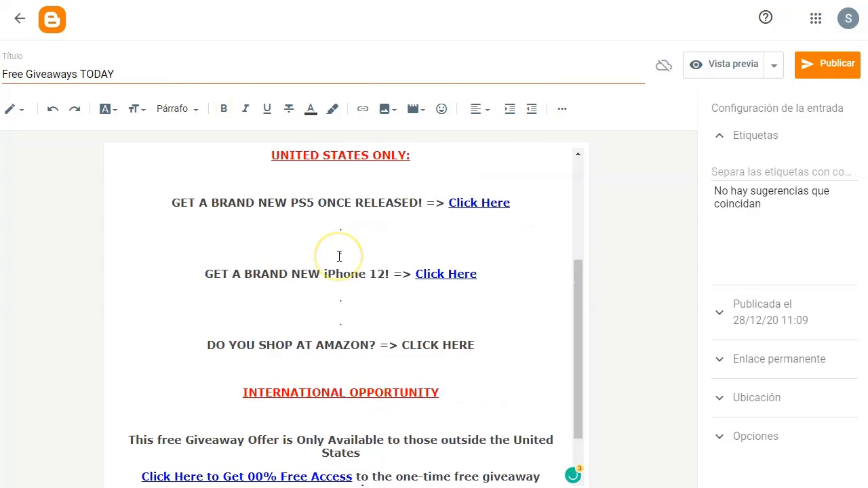
pyautogui.scroll(-4, 341, 219)
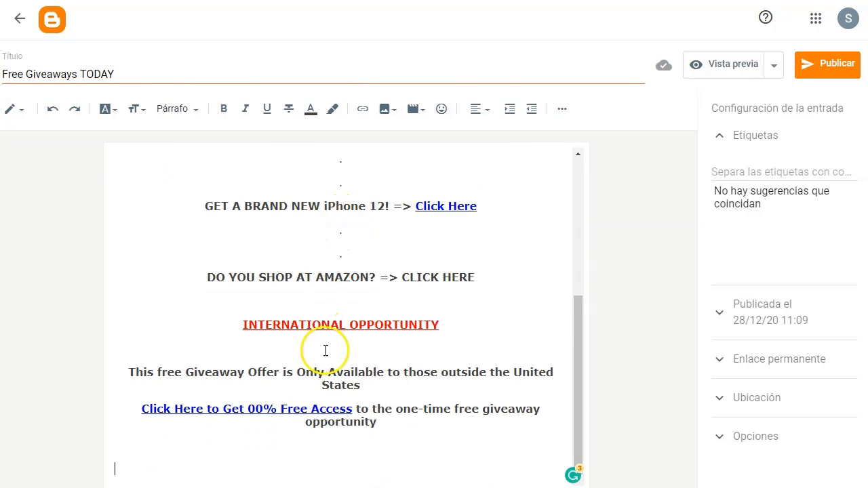
# - Publish the "Free Giveaways TODAY" post and open its live page on the blog
pyautogui.click(835, 63)
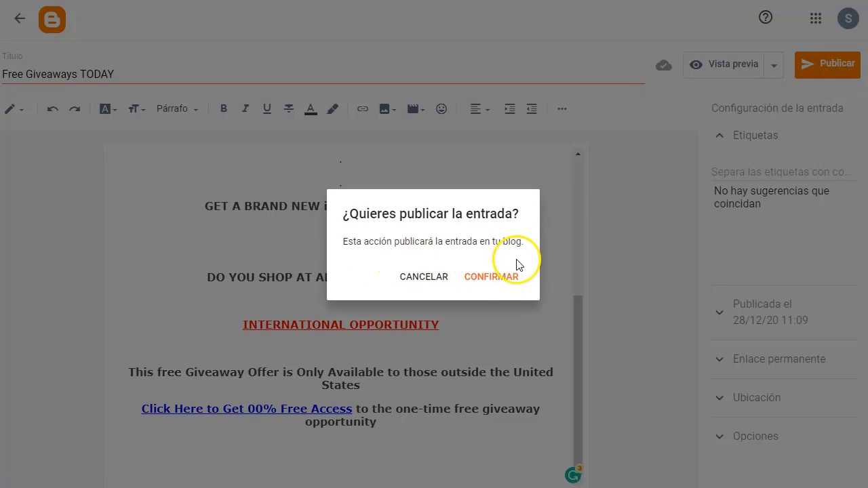
pyautogui.click(495, 278)
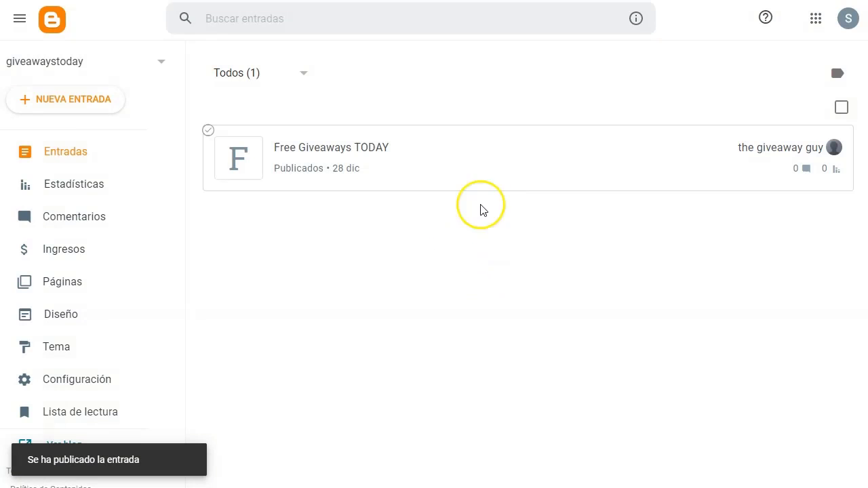
pyautogui.moveTo(446, 165)
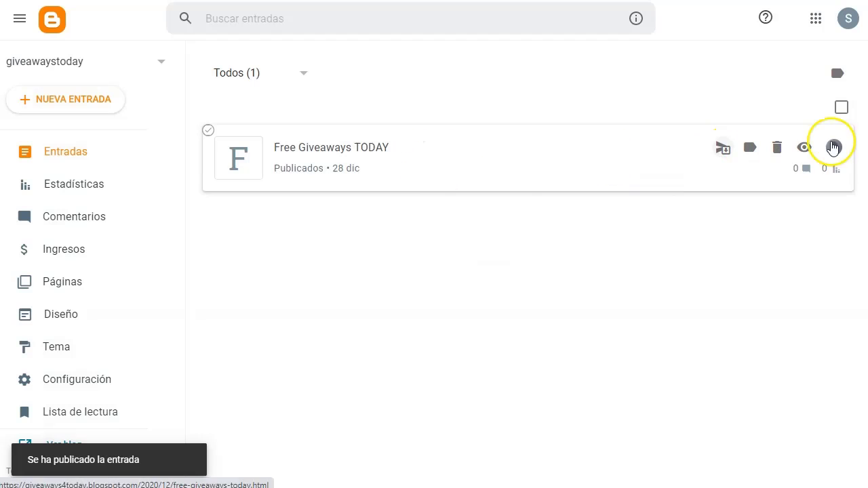
pyautogui.click(802, 151)
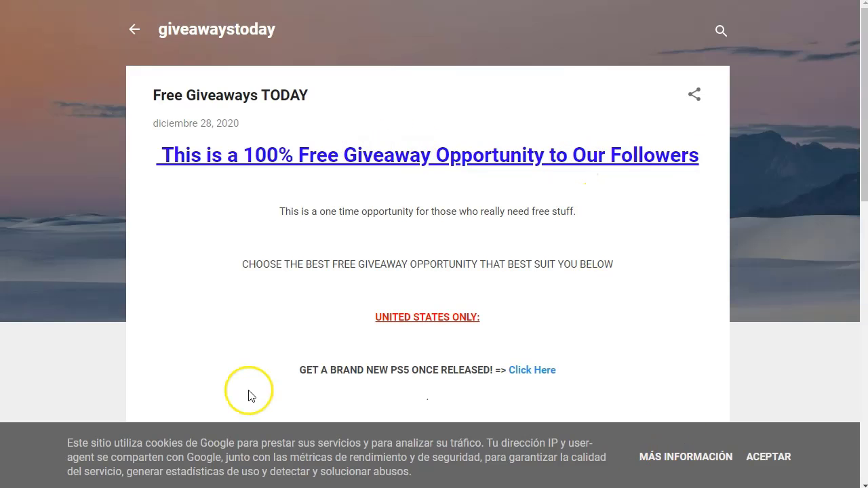
# - Read the cookie notice on the published giveaway page and accept it
pyautogui.moveTo(67, 448); pyautogui.dragTo(404, 470)
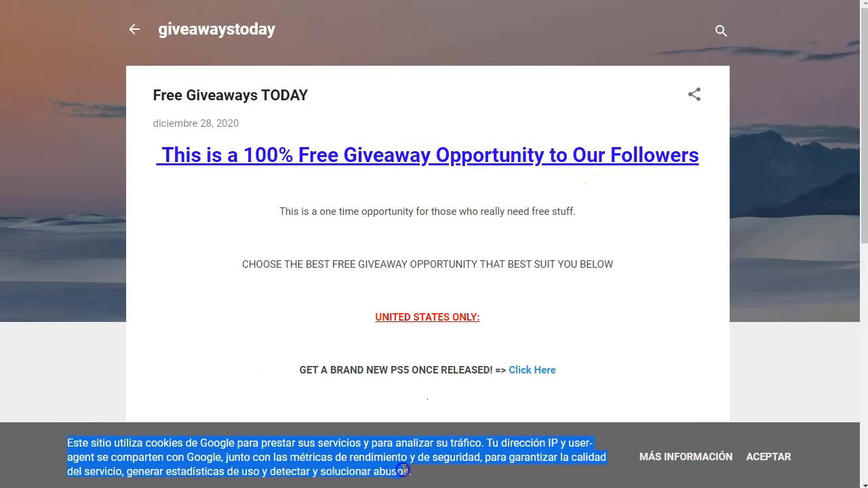
pyautogui.click(448, 471)
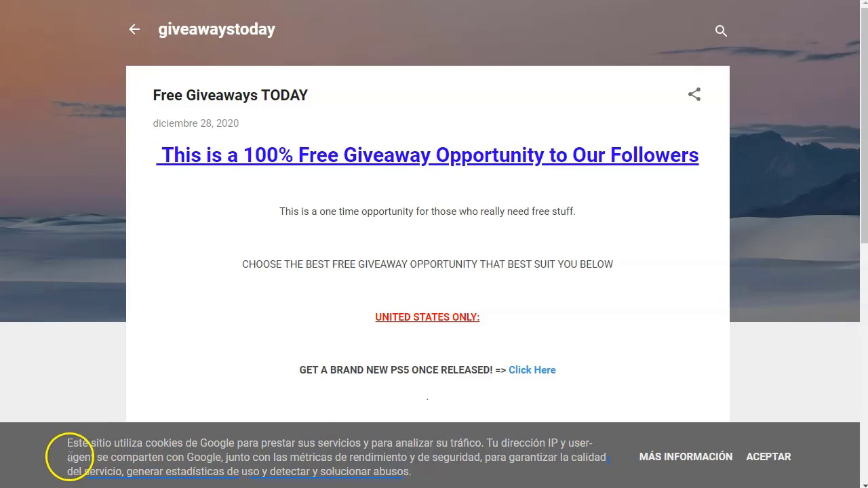
pyautogui.moveTo(64, 453); pyautogui.dragTo(377, 468)
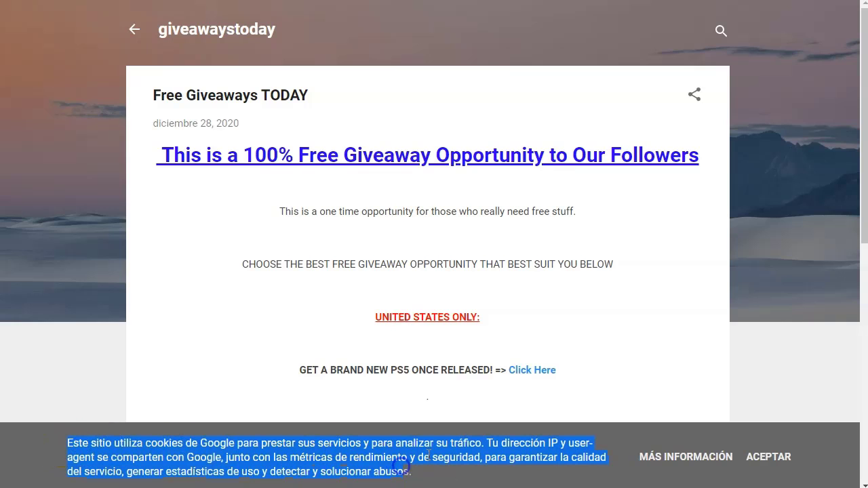
pyautogui.click(774, 453)
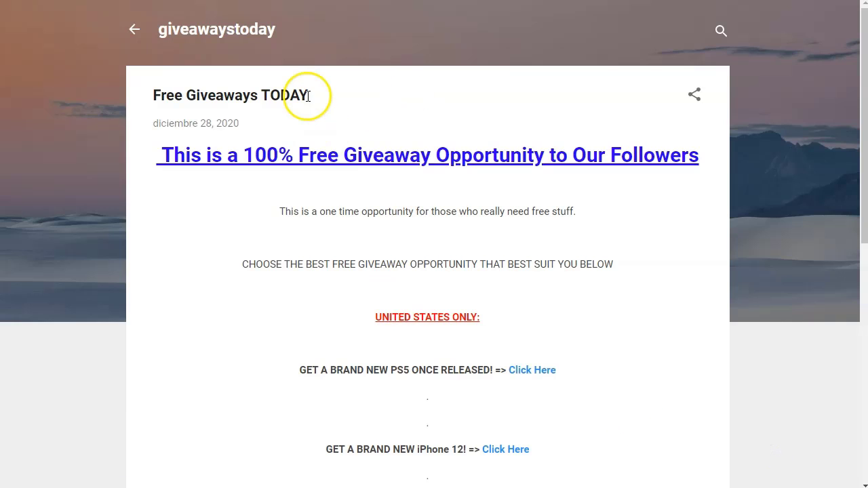
# - Check the sharing options beside the title of the published "Free Giveaways TODAY" post
pyautogui.scroll(-1, 468, 179)
pyautogui.scroll(1, 490, 199)
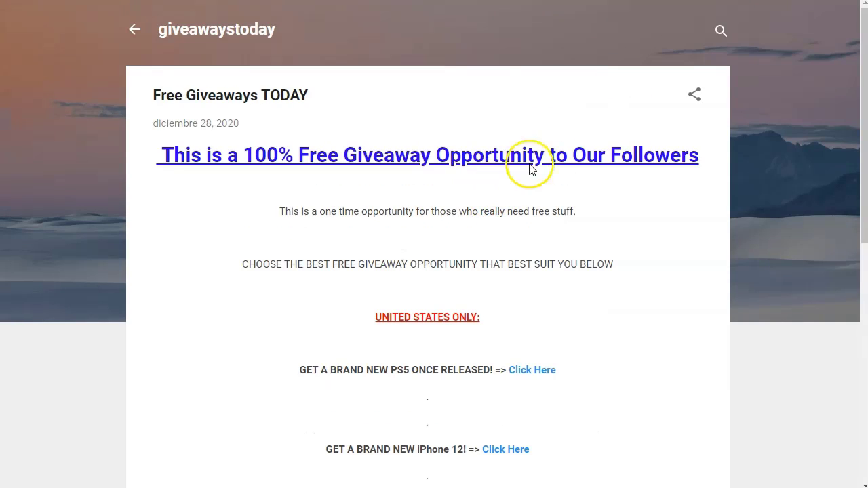
pyautogui.click(694, 94)
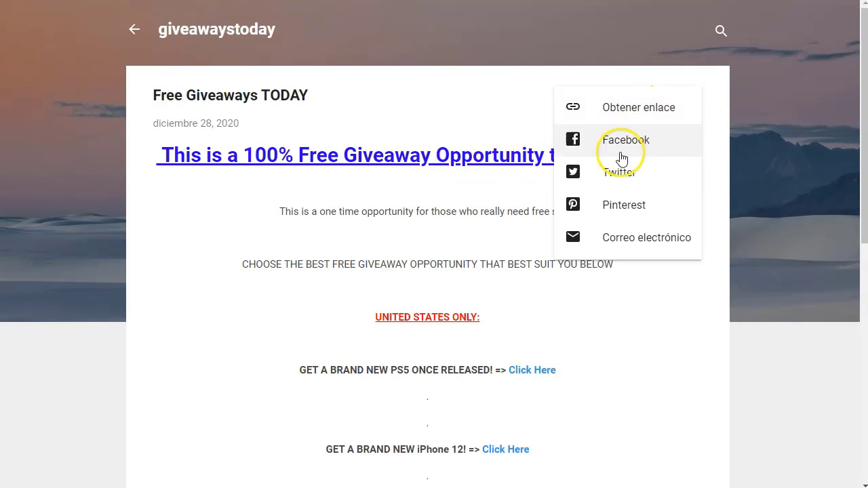
pyautogui.click(665, 319)
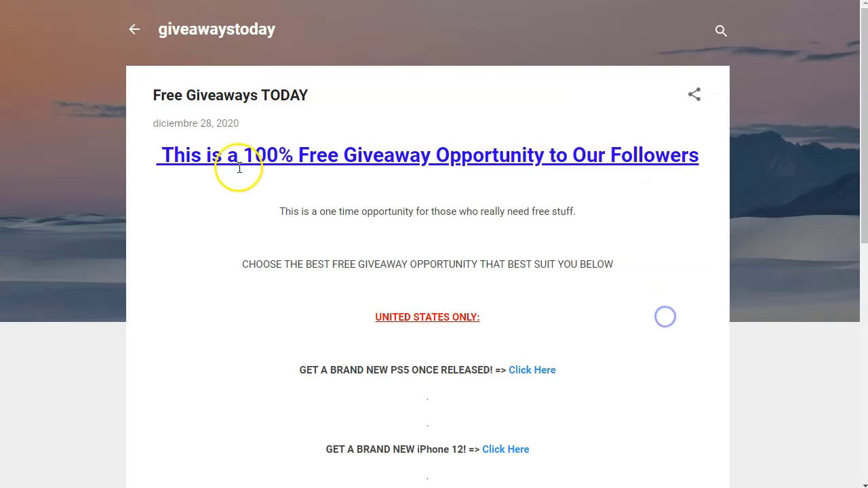
# - Inspect the comment form below the published post and return to the post's title
pyautogui.scroll(-7, 242, 294)
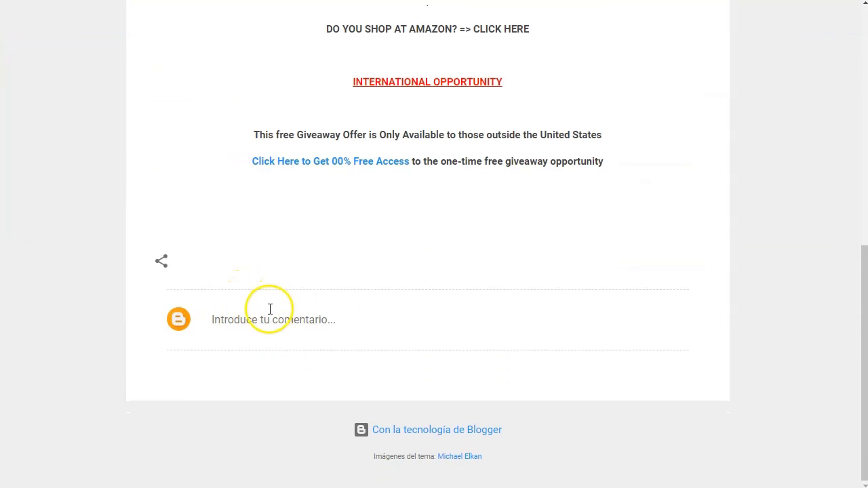
pyautogui.click(287, 314)
pyautogui.click(372, 238)
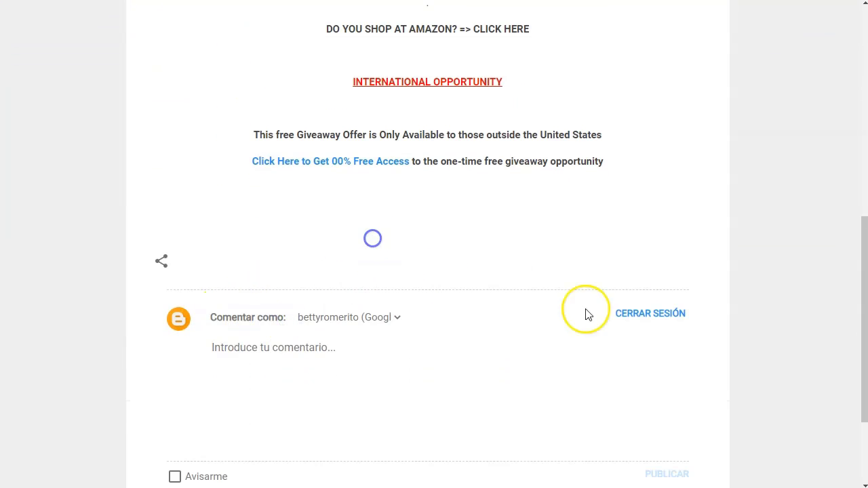
pyautogui.click(213, 218)
pyautogui.scroll(2, 399, 271)
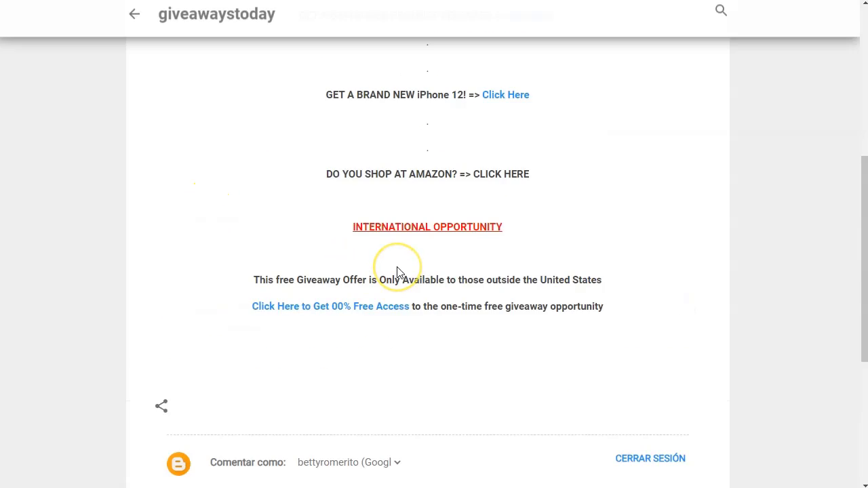
pyautogui.scroll(5, 399, 271)
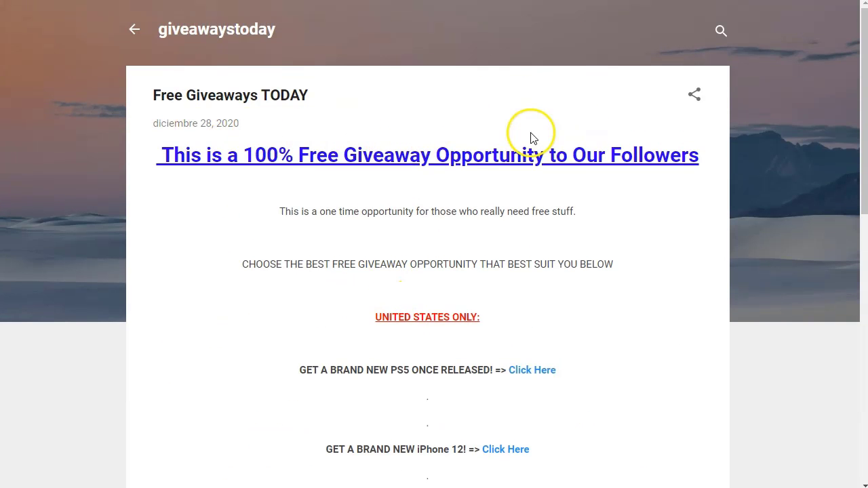
# - Check the sharing options at the end of the post and review its United States and International Opportunity entries
pyautogui.scroll(-6, 530, 138)
pyautogui.click(161, 351)
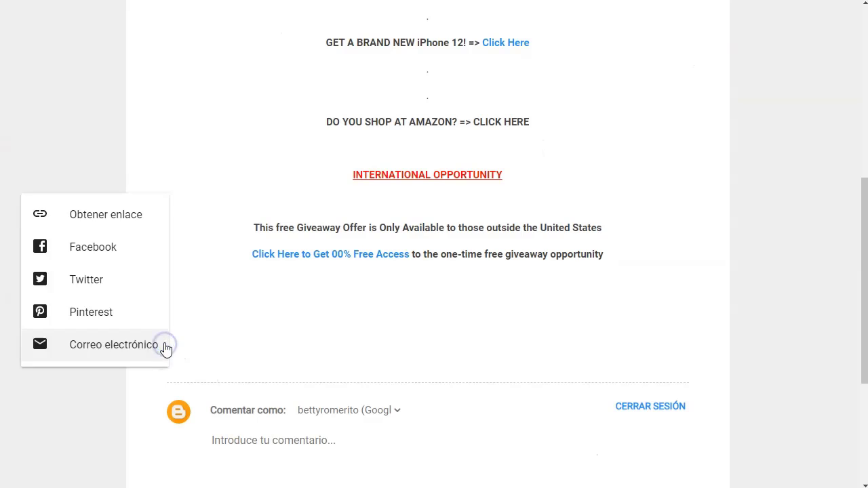
pyautogui.click(242, 153)
pyautogui.scroll(5, 686, 132)
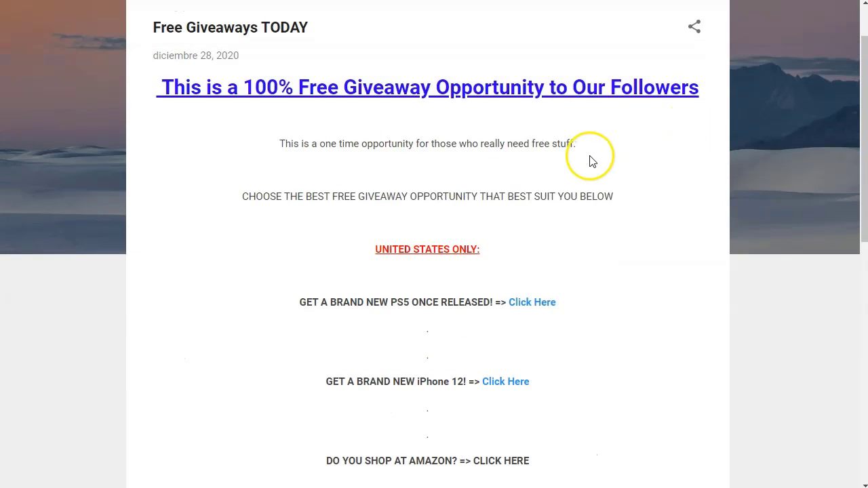
pyautogui.scroll(1, 590, 160)
pyautogui.scroll(-2, 590, 161)
pyautogui.scroll(2, 590, 161)
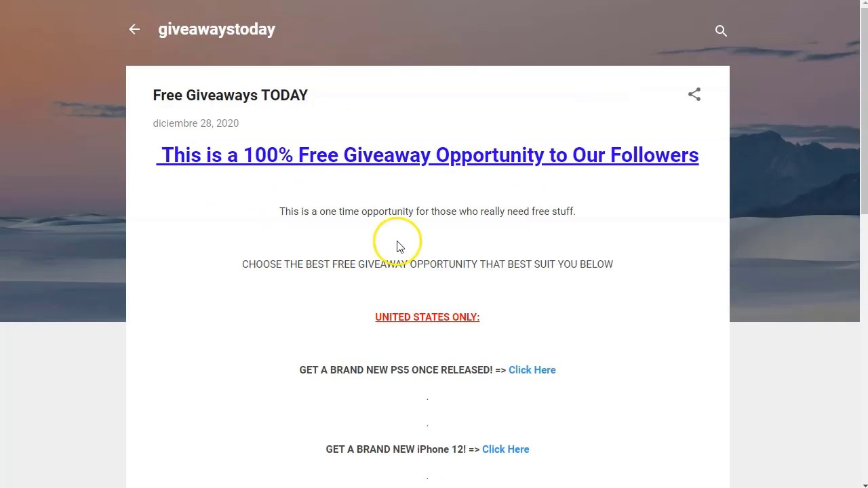
pyautogui.scroll(-9, 329, 253)
pyautogui.scroll(5, 329, 256)
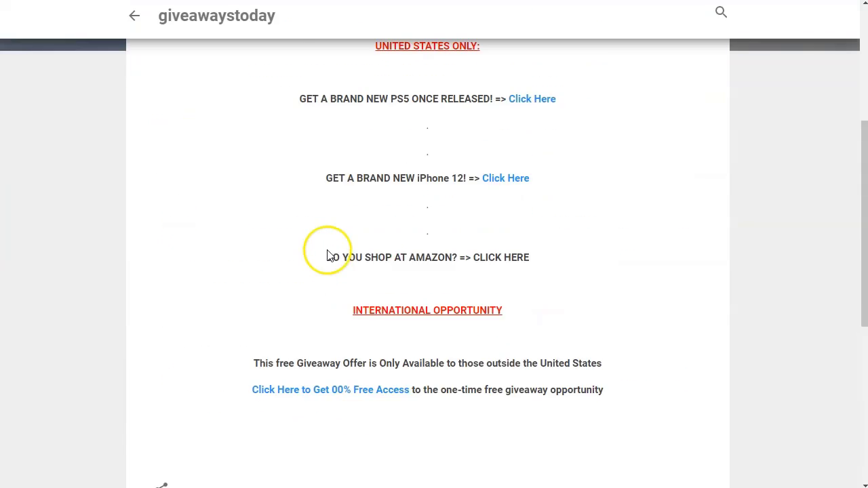
pyautogui.scroll(4, 330, 256)
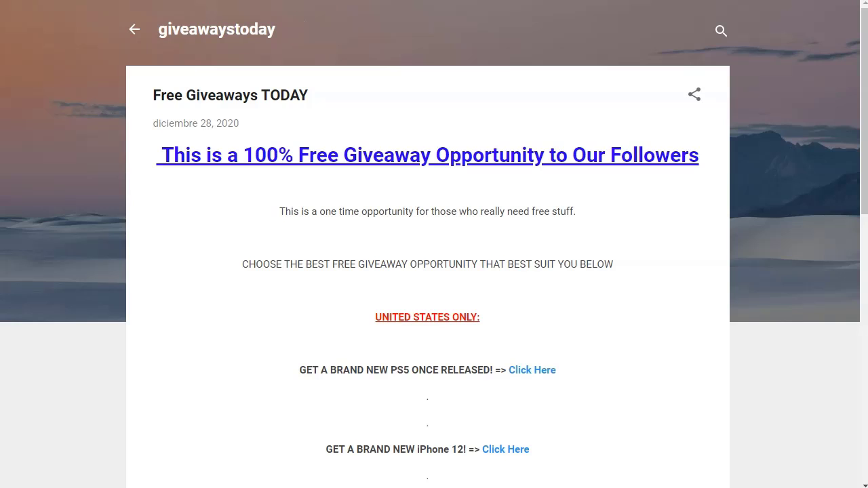
# - Copy the published post's URL and paste it on a new line at the end of the "new 19" notes in Notepad++
pyautogui.rightClick(350, 1)
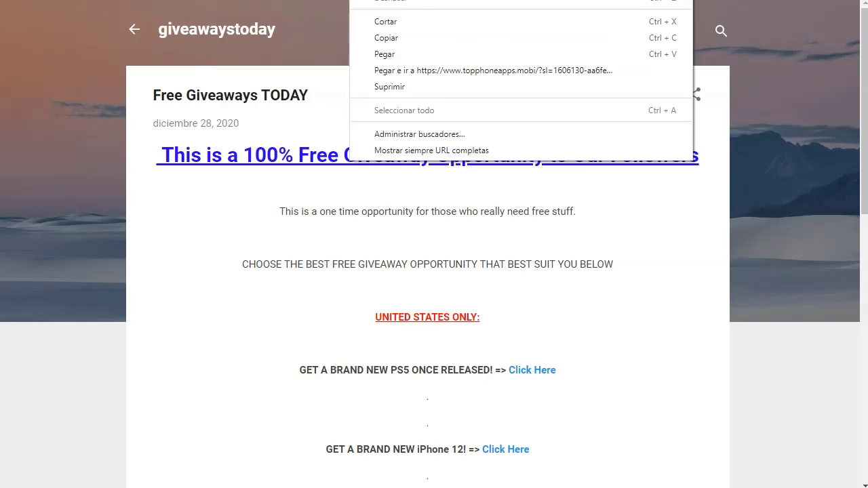
pyautogui.click(396, 40)
pyautogui.hotkey('alt', 'Tab')
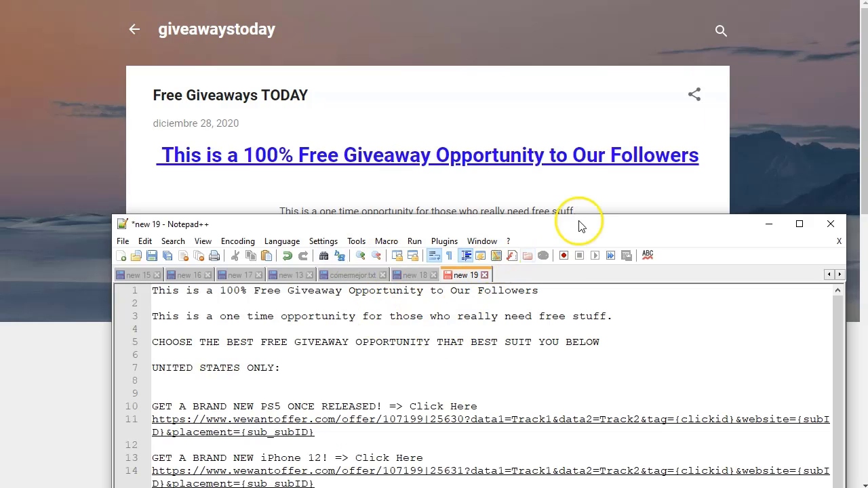
pyautogui.moveTo(577, 225); pyautogui.dragTo(579, 9)
pyautogui.scroll(-4, 354, 396)
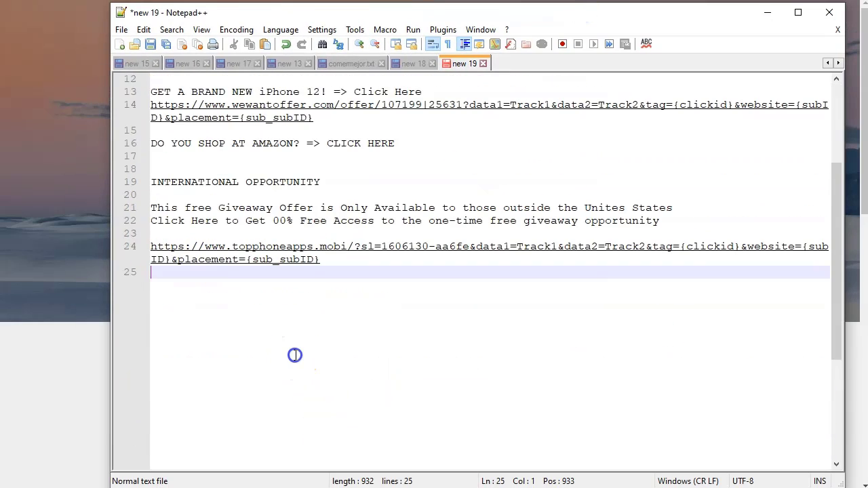
pyautogui.press('Return')
pyautogui.press('Return')
pyautogui.press('Return')
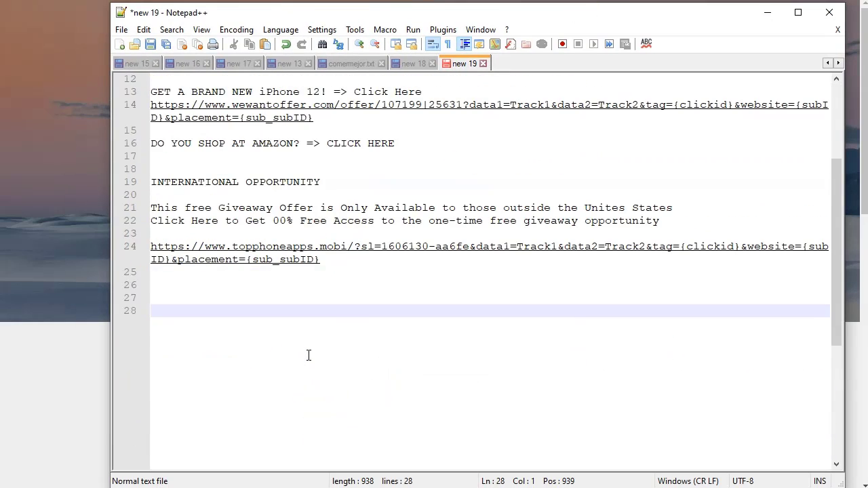
pyautogui.write('https://giveaways4today.blogspot.com/2020/12/free-giveaways-today.html')
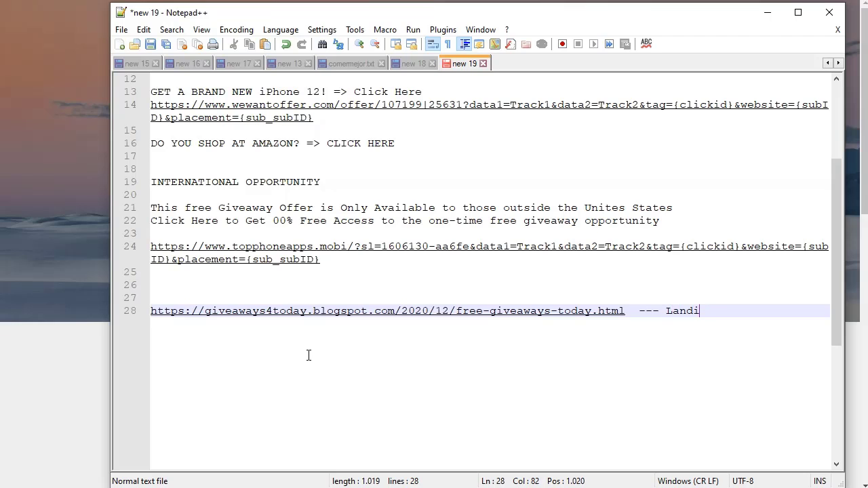
# - Label the pasted blog URL "--- Landing Page con blogger" and minimize the notes to return to the blog page
pyautogui.write('--- Landing  p')
pyautogui.press('BackSpace')
pyautogui.write('Page con blogger')
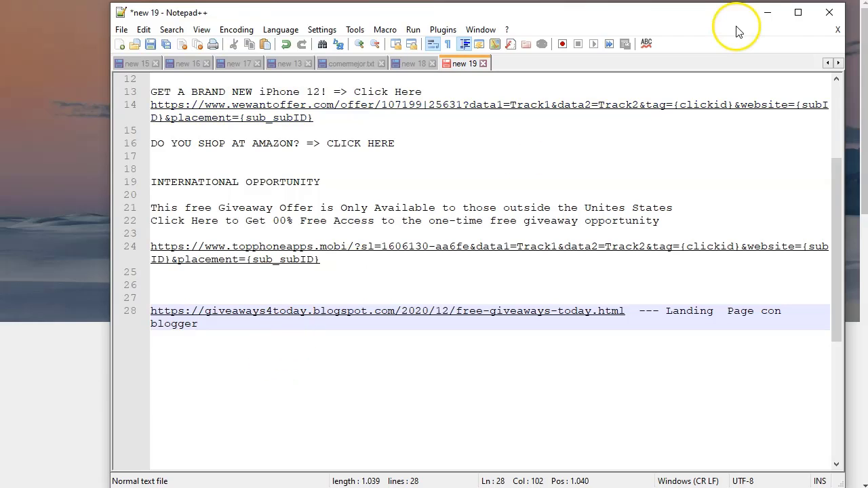
pyautogui.click(768, 15)
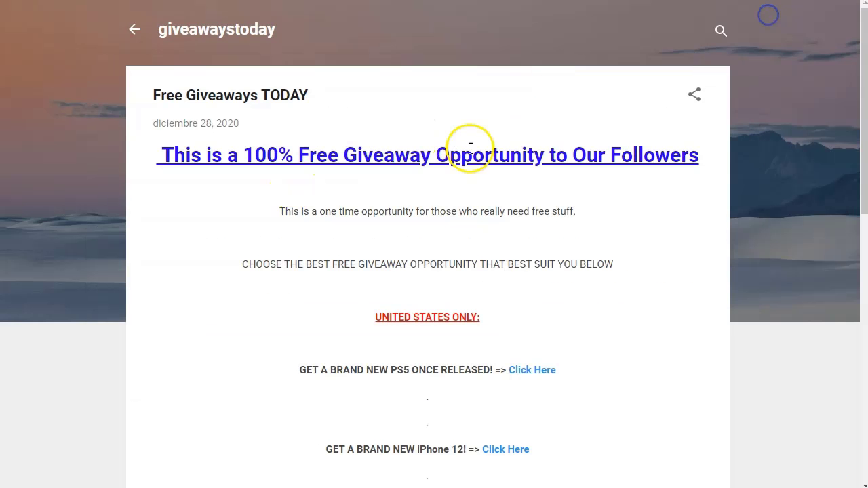
pyautogui.scroll(-6, 504, 228)
pyautogui.scroll(6, 339, 238)
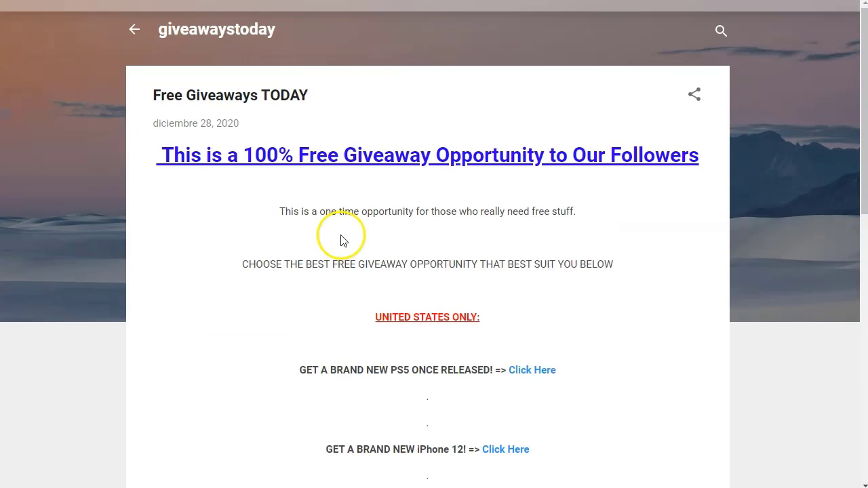
pyautogui.scroll(-8, 529, 341)
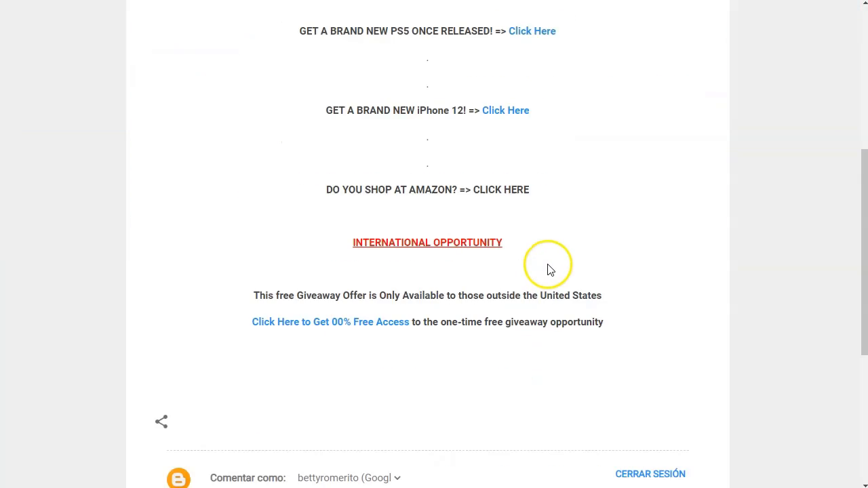
pyautogui.scroll(10, 559, 322)
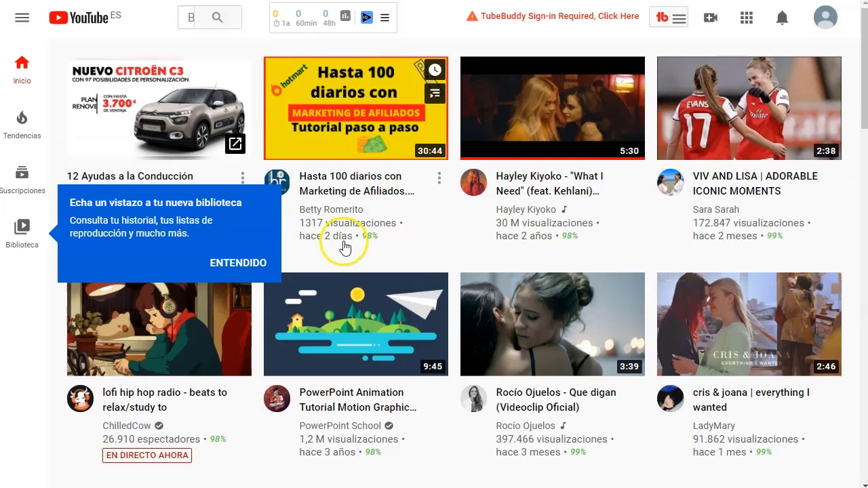
# - Dismiss the new library tip on the YouTube home page and look through the recommended videos
pyautogui.click(234, 264)
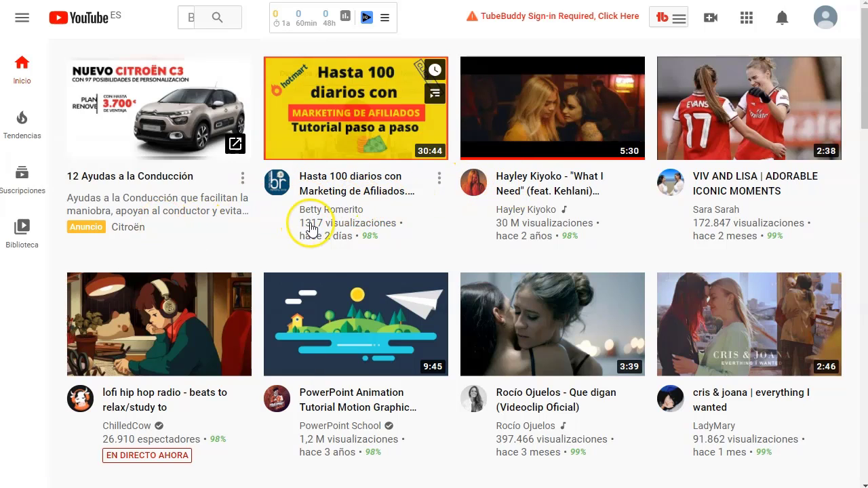
pyautogui.scroll(-10, 309, 227)
pyautogui.scroll(-7, 303, 249)
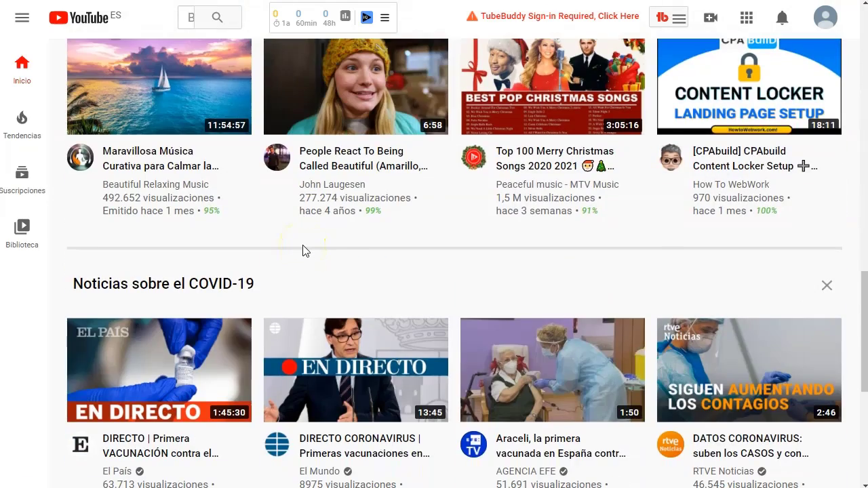
pyautogui.scroll(10, 303, 250)
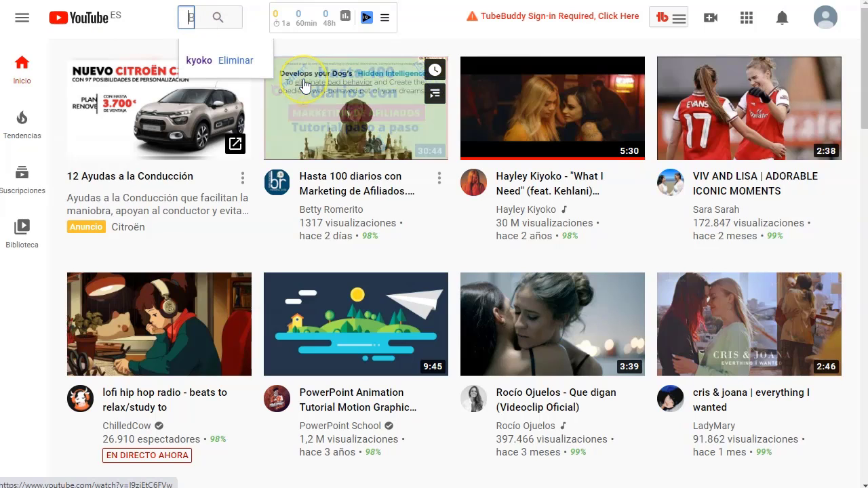
# - Search YouTube for "football" and look through the resulting videos
pyautogui.write('football')
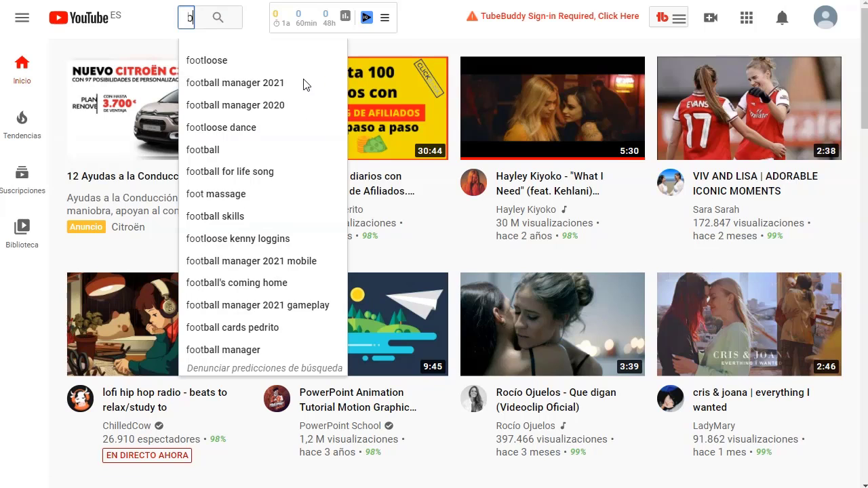
pyautogui.press('Return')
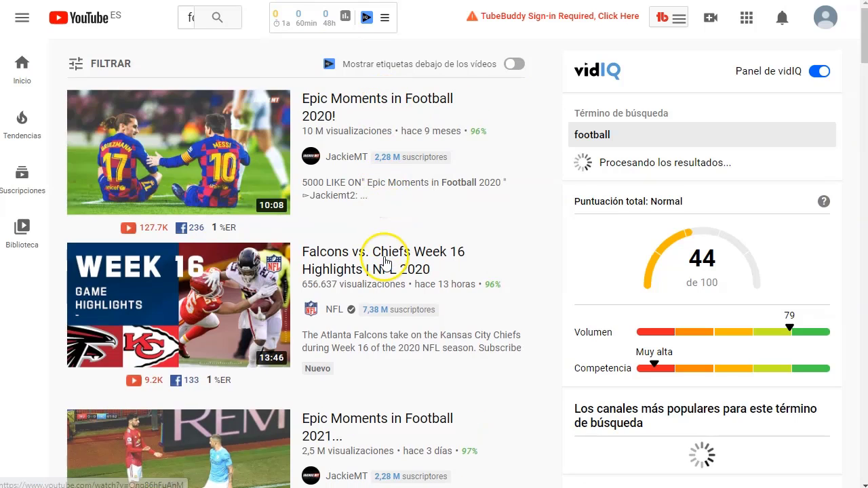
pyautogui.scroll(-1, 373, 258)
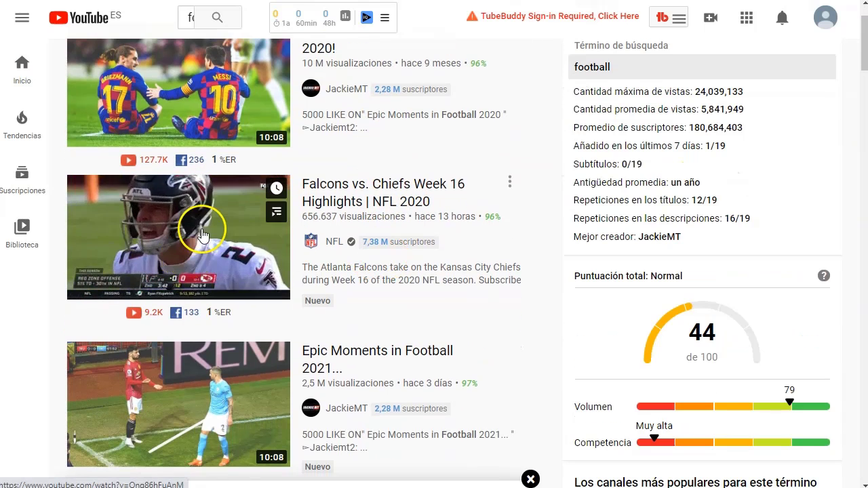
pyautogui.scroll(-5, 224, 251)
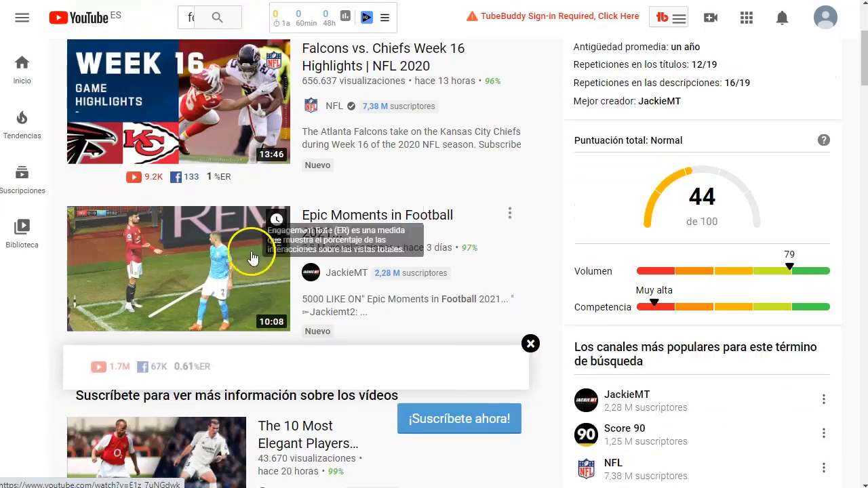
pyautogui.scroll(-7, 195, 305)
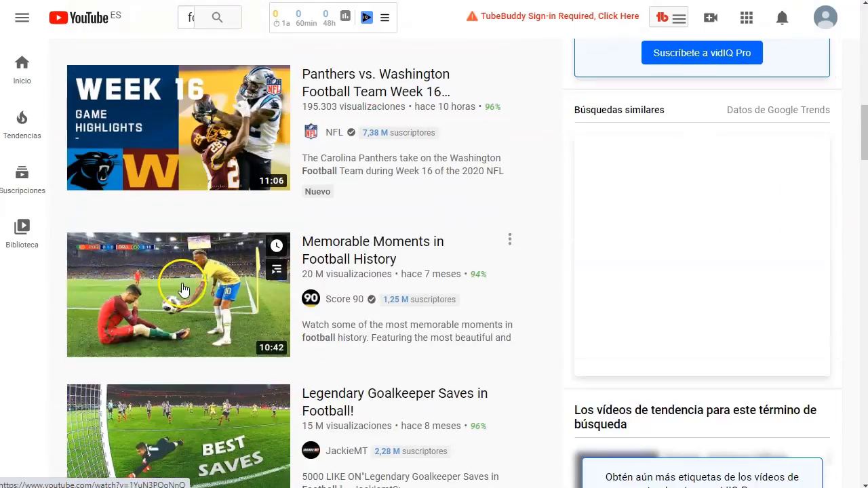
pyautogui.scroll(12, 242, 262)
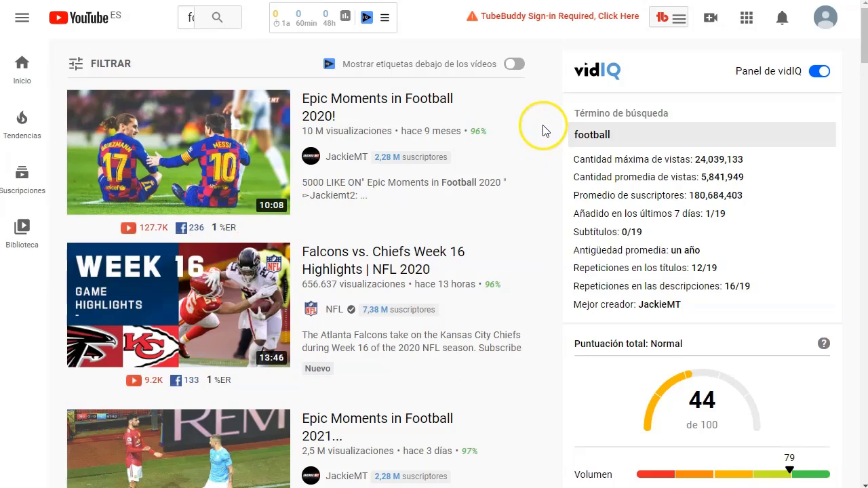
# - Filter the football search results to Creative Commons videos and look at the first ones
pyautogui.click(112, 63)
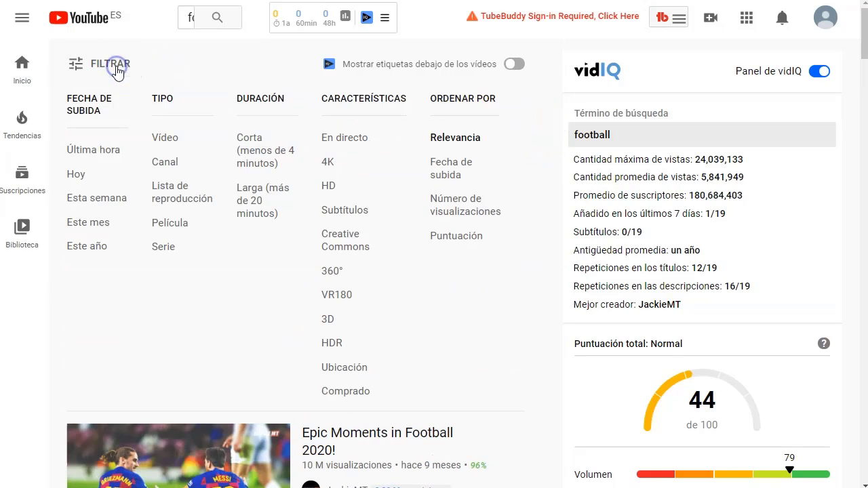
pyautogui.click(358, 247)
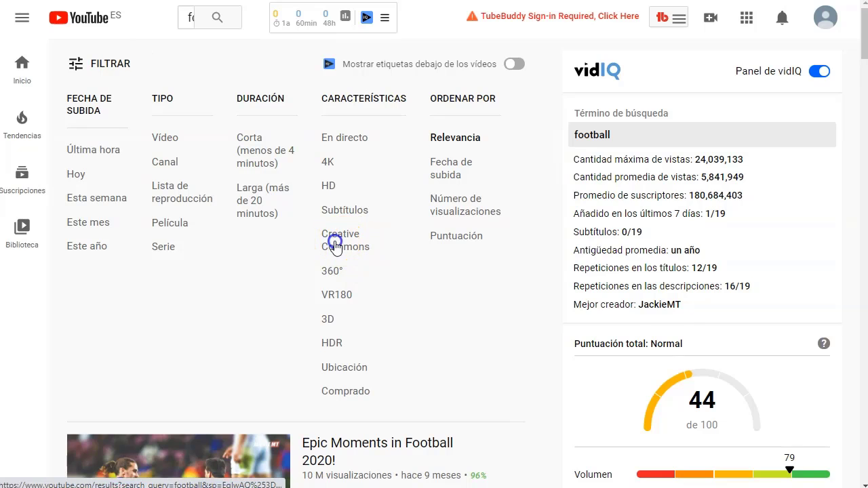
pyautogui.click(328, 242)
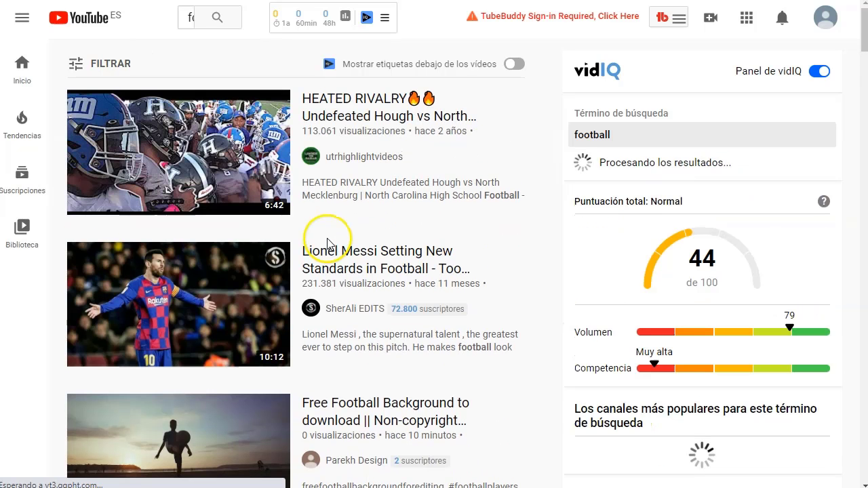
pyautogui.scroll(-1, 360, 219)
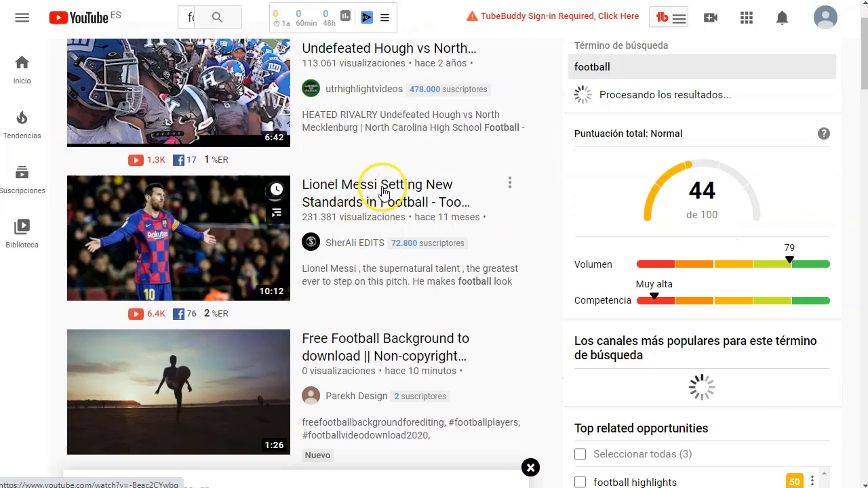
# - Look through the Creative Commons football results, checking the titles, view counts and reuse notes of the listed videos
pyautogui.scroll(1, 381, 198)
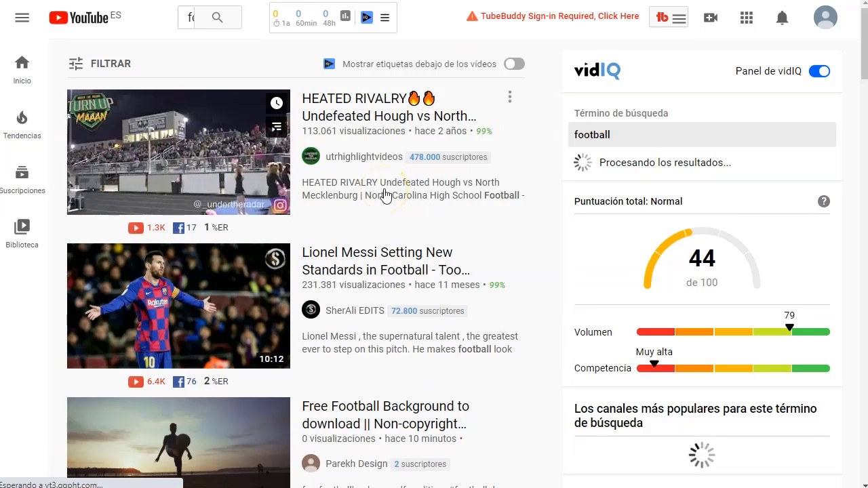
pyautogui.scroll(-1, 384, 195)
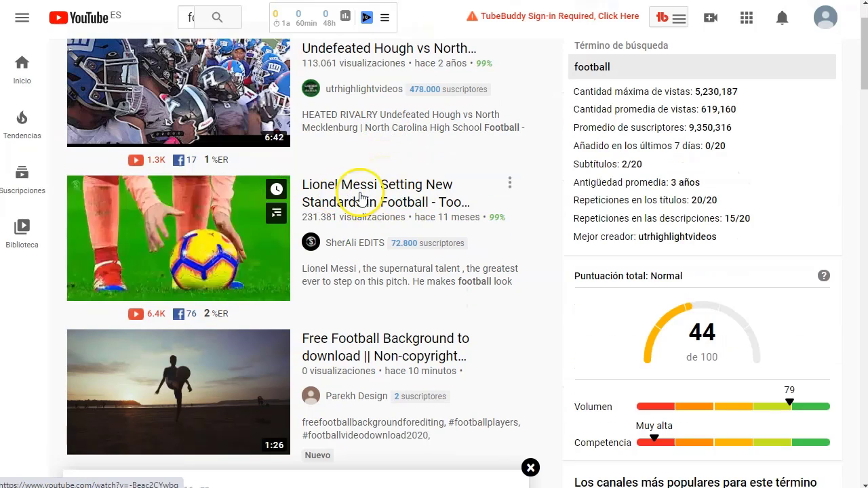
pyautogui.scroll(-1, 358, 194)
pyautogui.scroll(-6, 358, 195)
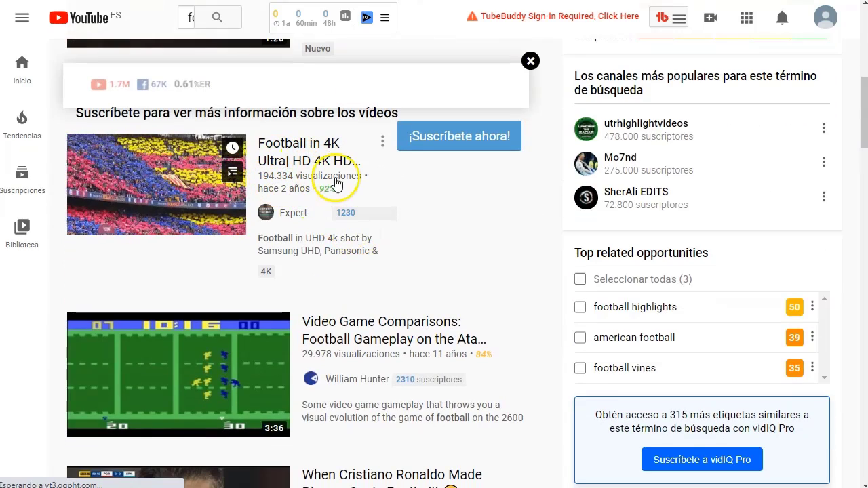
pyautogui.scroll(-3, 303, 158)
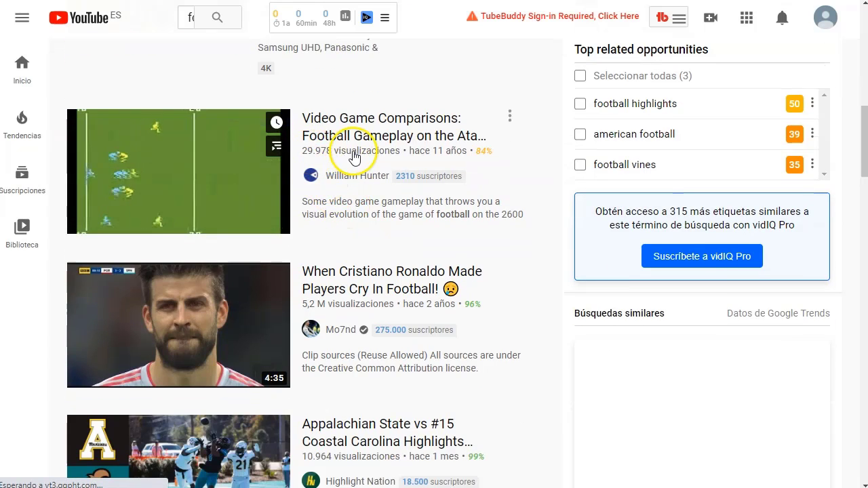
pyautogui.scroll(-2, 338, 157)
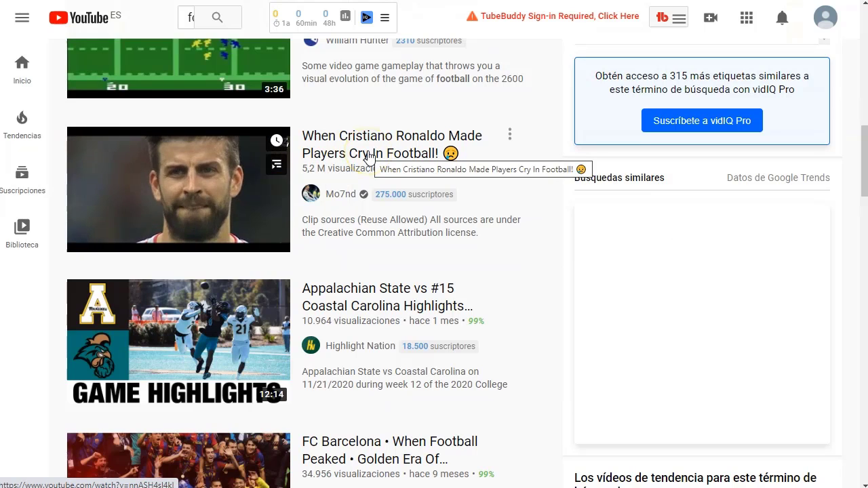
pyautogui.click(373, 227)
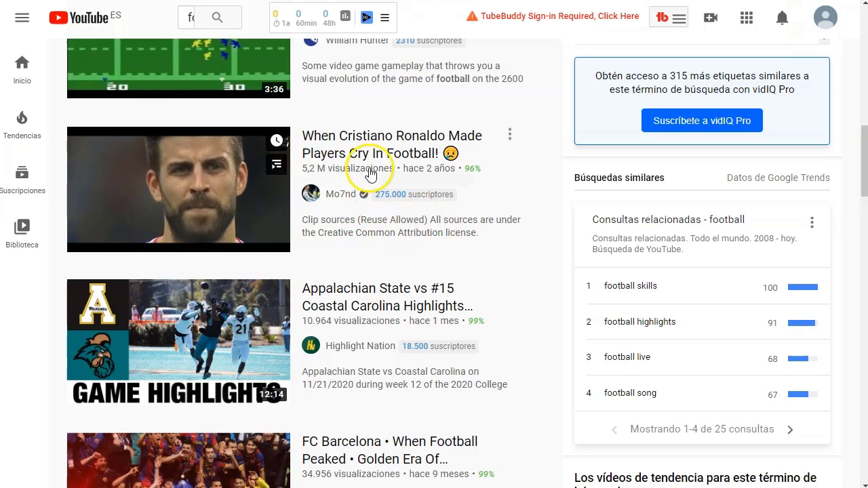
pyautogui.scroll(-2, 366, 174)
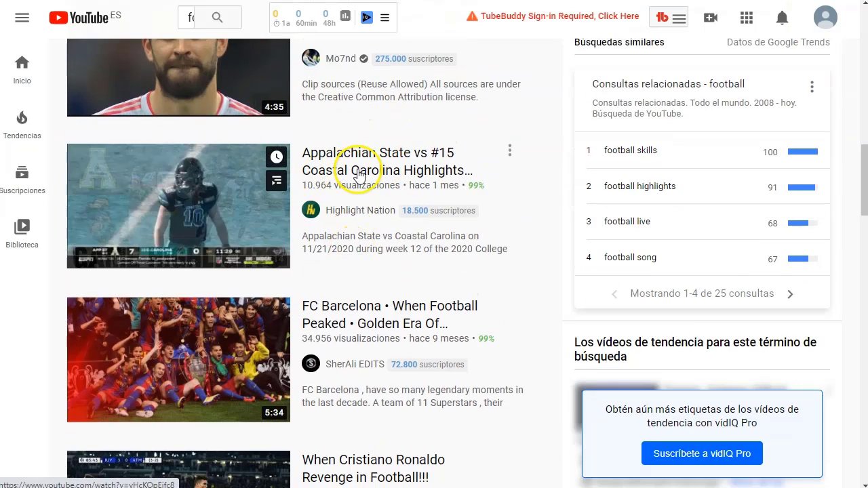
pyautogui.scroll(-2, 359, 175)
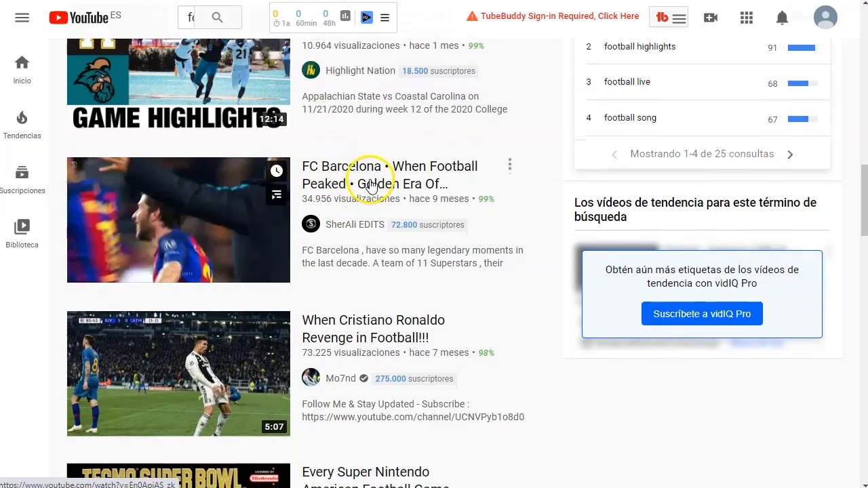
pyautogui.scroll(-3, 359, 242)
pyautogui.scroll(-1, 319, 278)
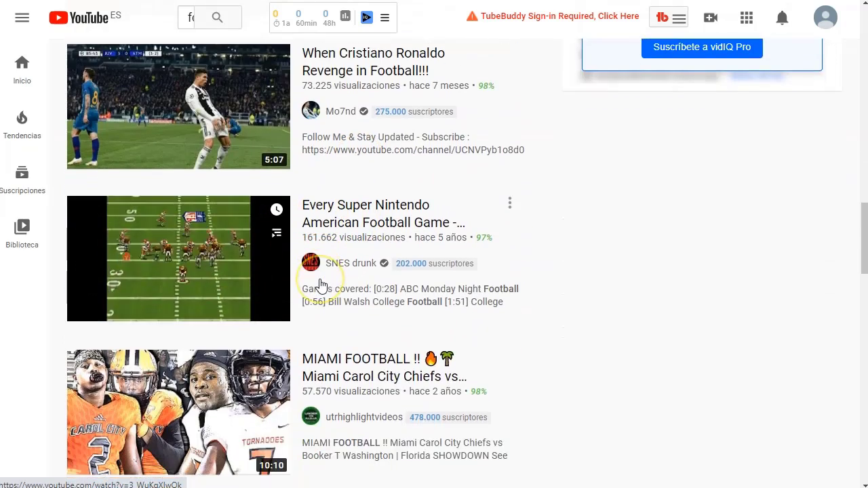
pyautogui.scroll(-9, 322, 283)
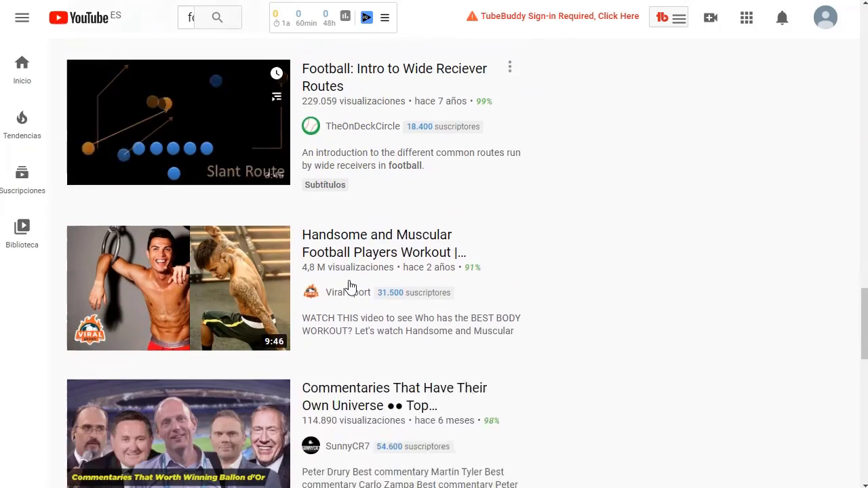
pyautogui.scroll(7, 350, 286)
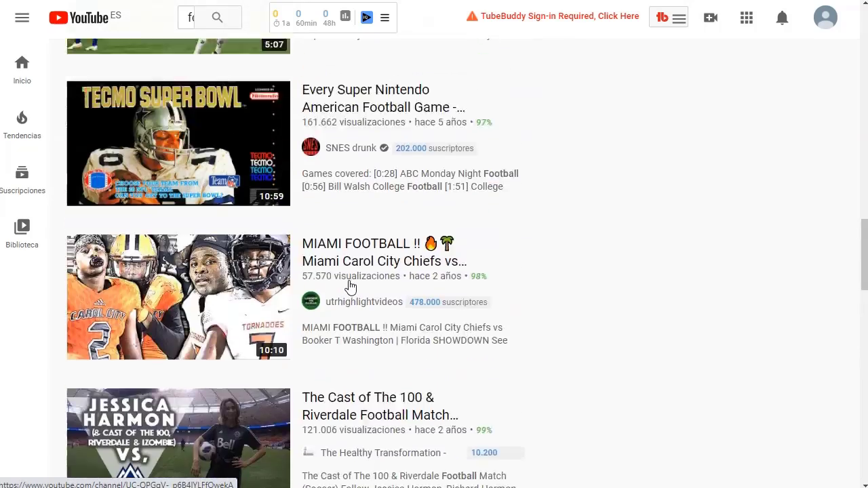
pyautogui.scroll(10, 351, 287)
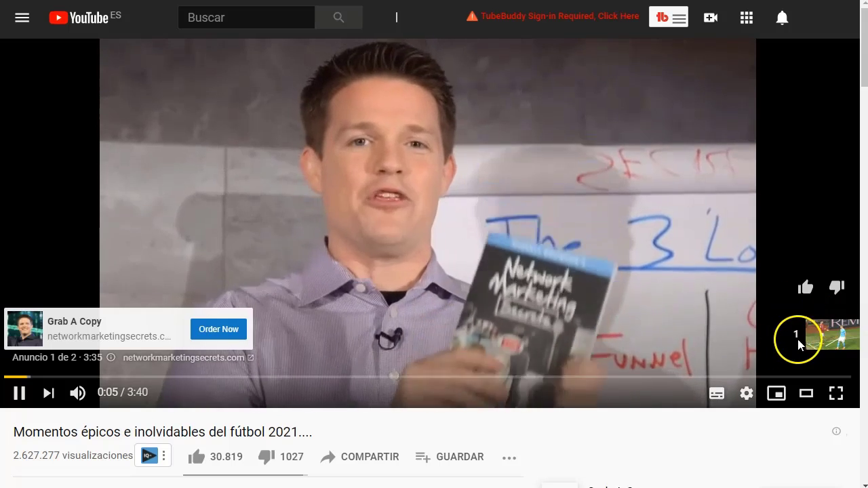
# - Skip the advert on the video "Momentos épicos e inolvidables del fútbol 2021...." and mute its sound
pyautogui.click(817, 334)
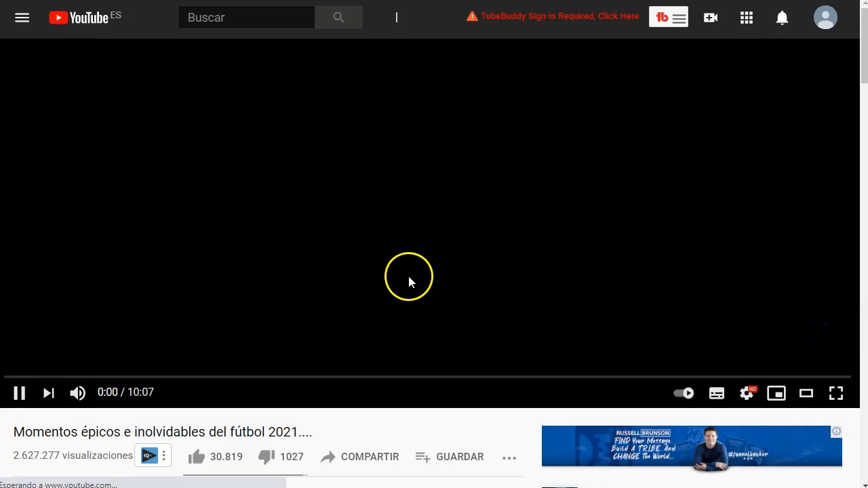
pyautogui.scroll(-2, 297, 326)
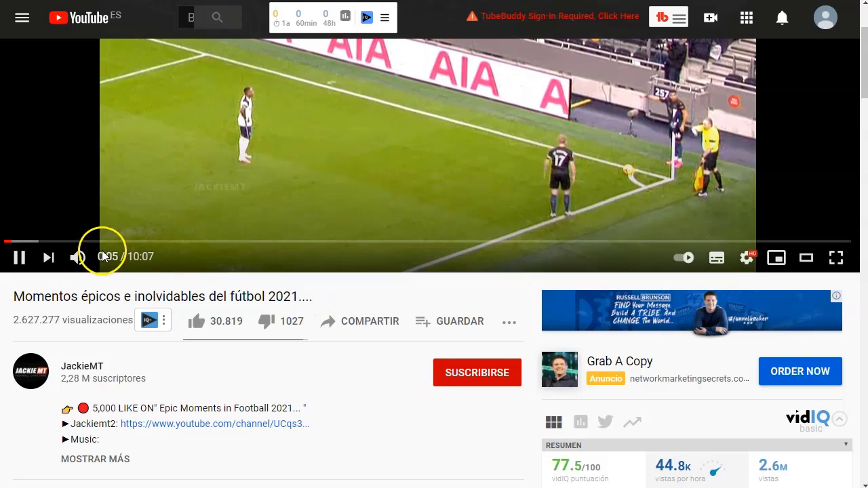
pyautogui.click(79, 259)
pyautogui.scroll(2, 483, 147)
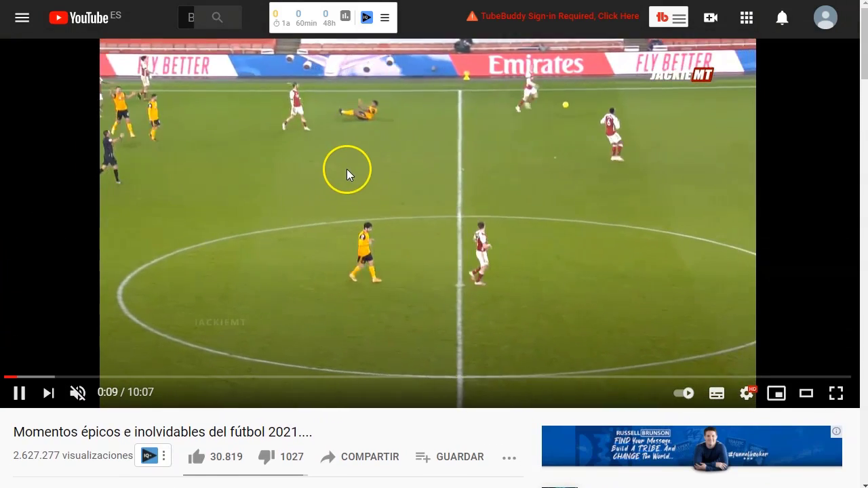
# - Expand the description of "Momentos épicos e inolvidables del fútbol 2021...." and check it for licence information
pyautogui.scroll(-3, 255, 260)
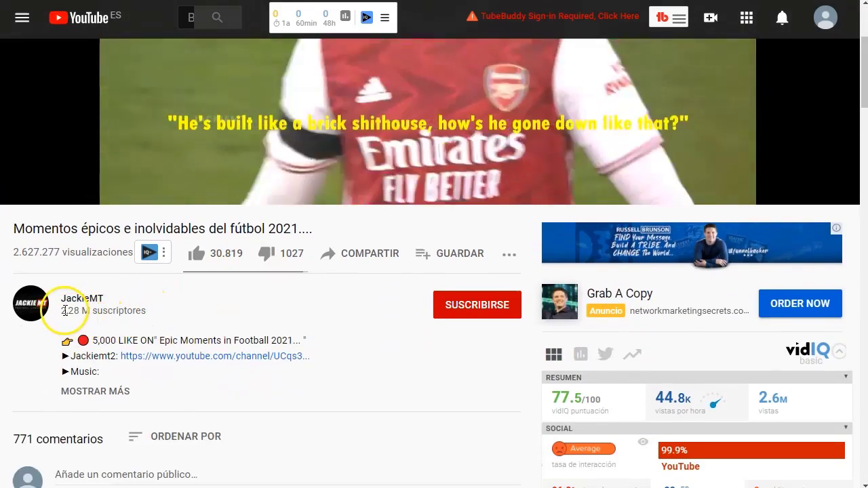
pyautogui.scroll(-2, 210, 310)
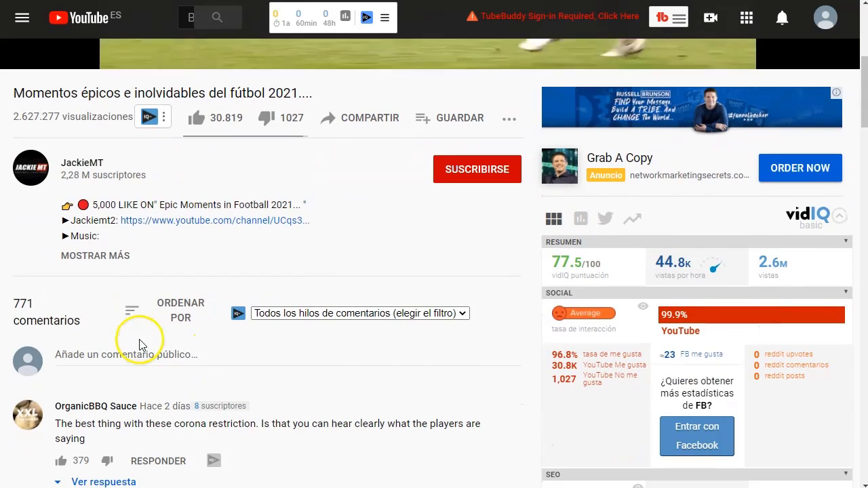
pyautogui.click(113, 259)
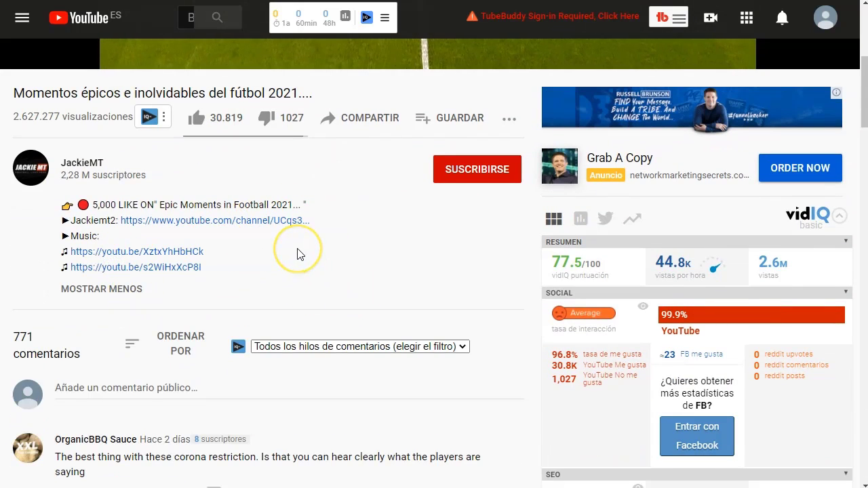
pyautogui.scroll(5, 297, 254)
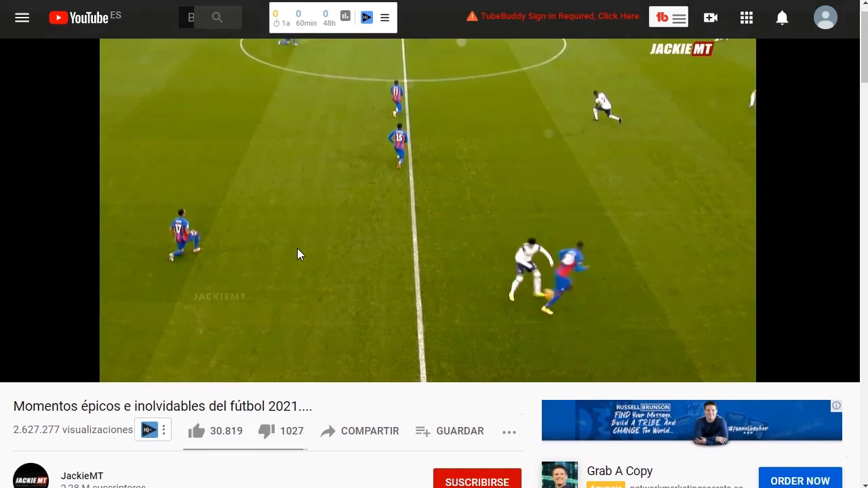
pyautogui.scroll(-3, 292, 272)
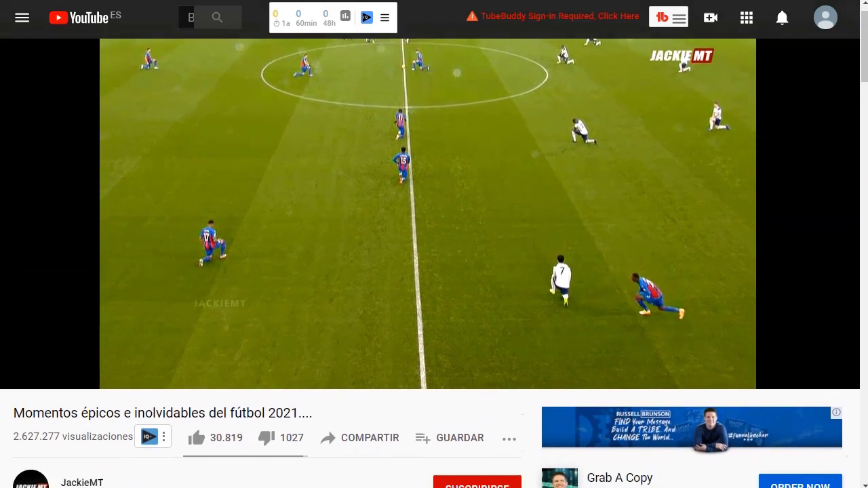
pyautogui.scroll(-3, 283, 284)
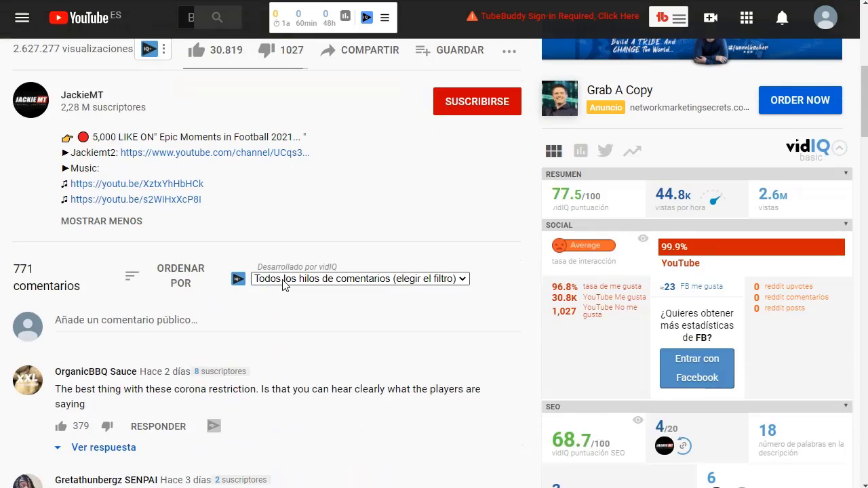
pyautogui.scroll(6, 282, 285)
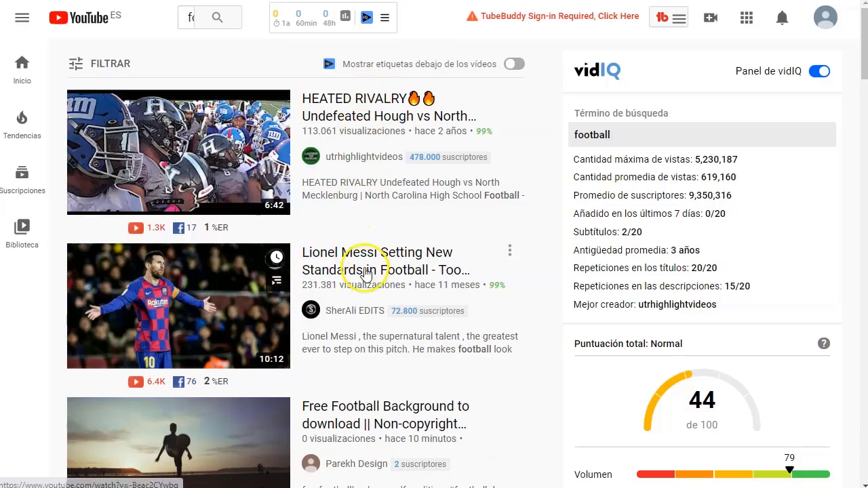
# - Open "When Cristiano Ronaldo Made Players Cry In Football!" from the filtered results in a new tab and check its licence
pyautogui.scroll(-9, 364, 263)
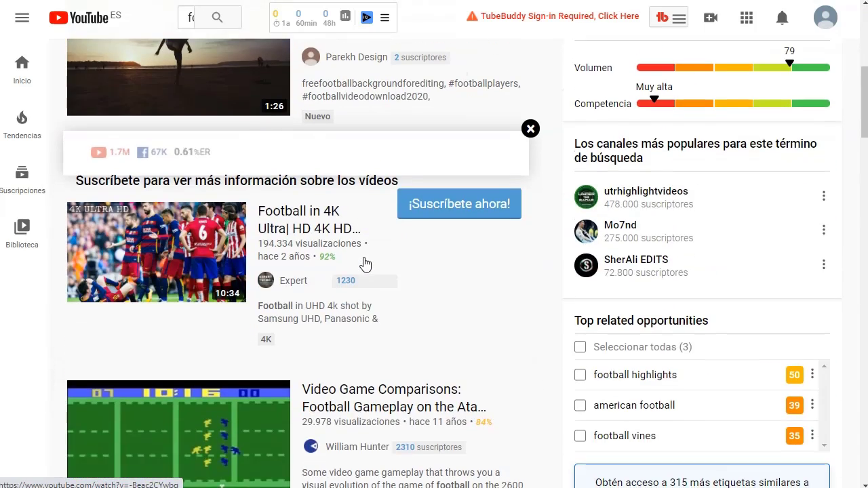
pyautogui.scroll(-1, 346, 177)
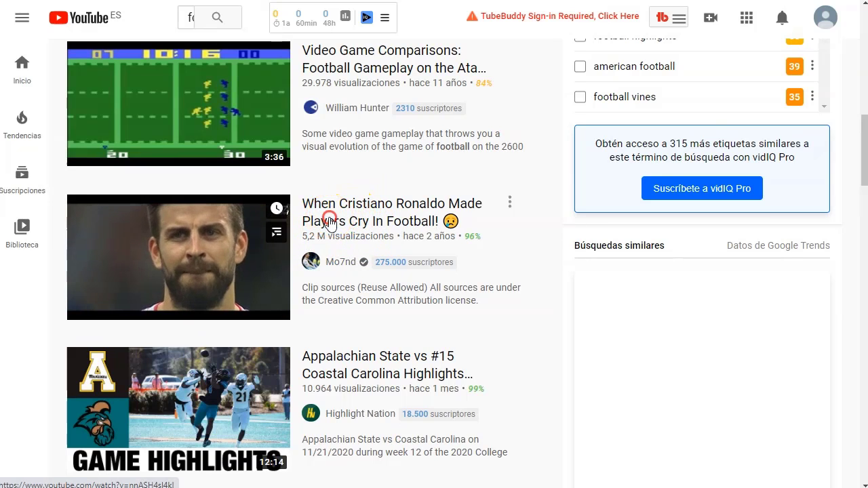
pyautogui.rightClick(330, 219)
pyautogui.click(383, 228)
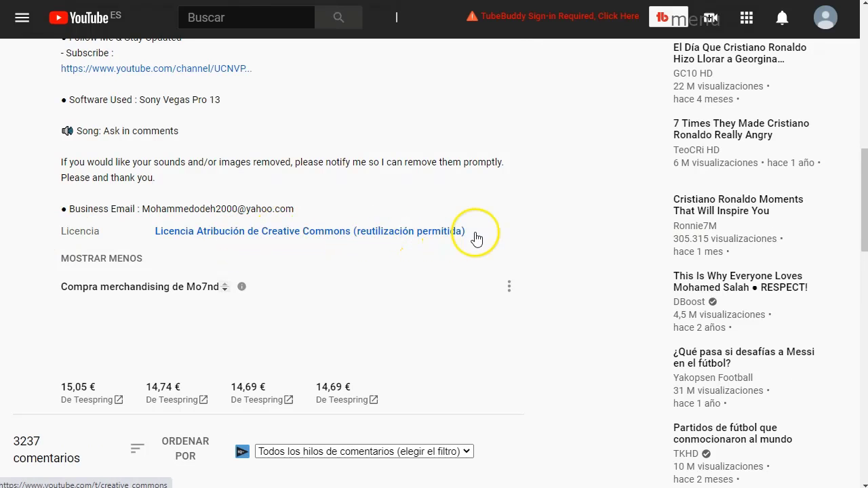
pyautogui.scroll(9, 285, 213)
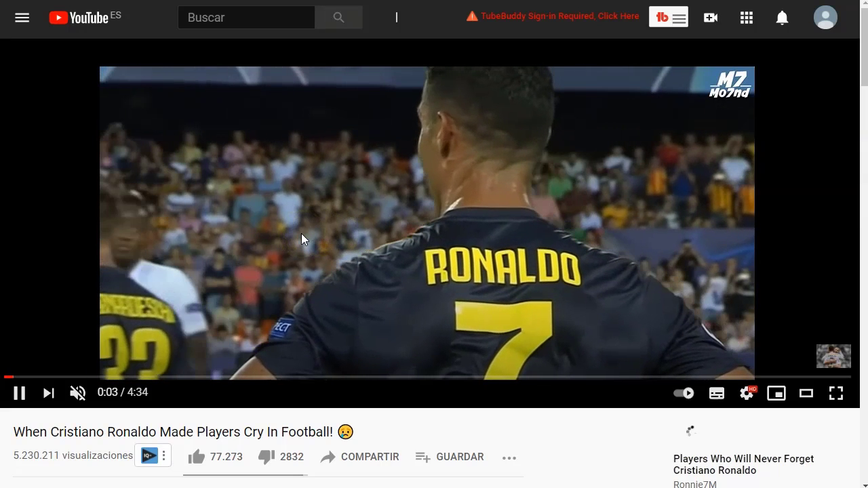
# - Copy the URL of the video "When Cristiano Ronaldo Made Players Cry In Football!"
pyautogui.click(159, 389)
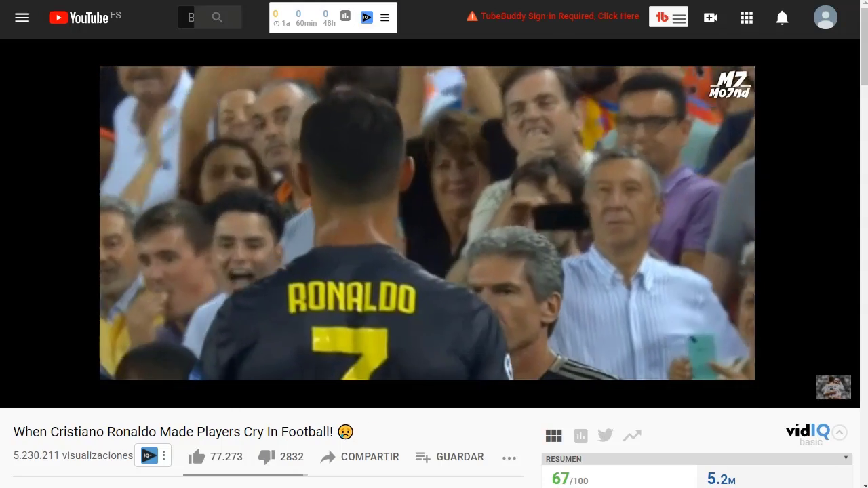
pyautogui.rightClick(241, 2)
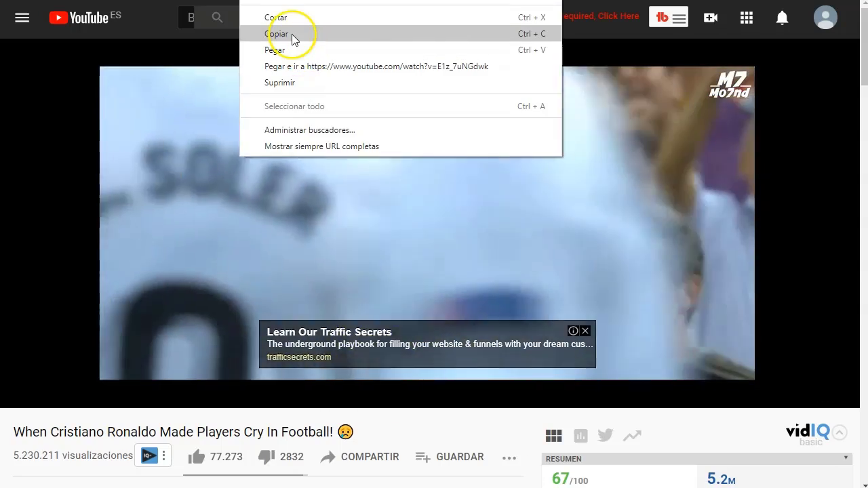
pyautogui.click(291, 35)
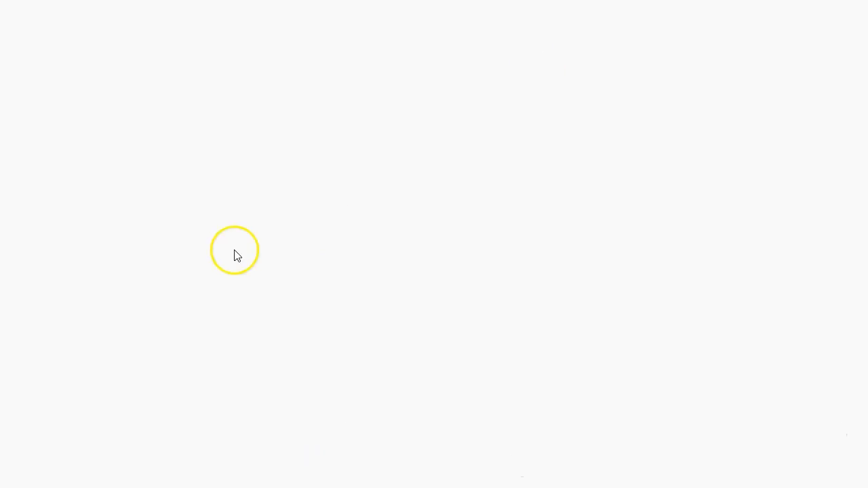
# - Search Google for "save from youtube" and open the SaveFrom.net YouTube video downloader page
pyautogui.click(359, 214)
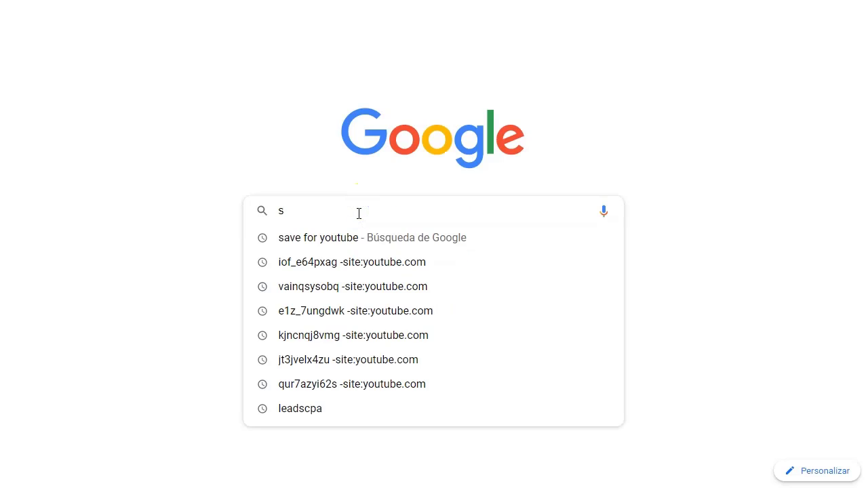
pyautogui.write('save from youtube')
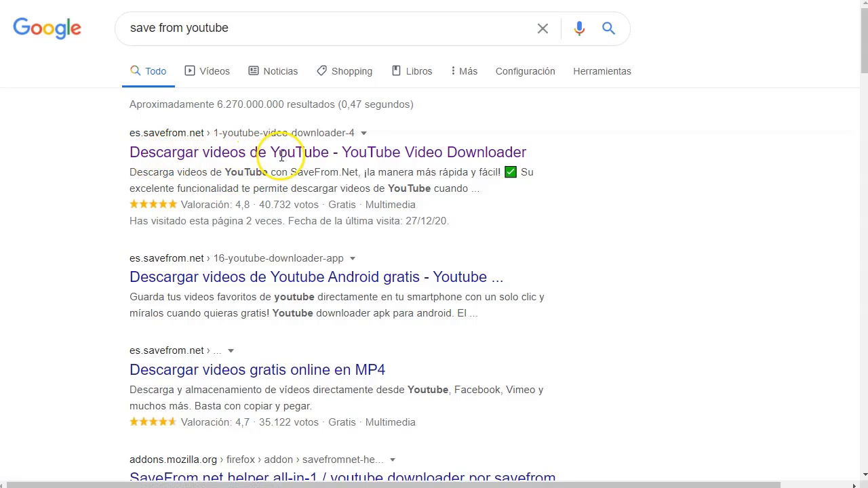
pyautogui.click(352, 155)
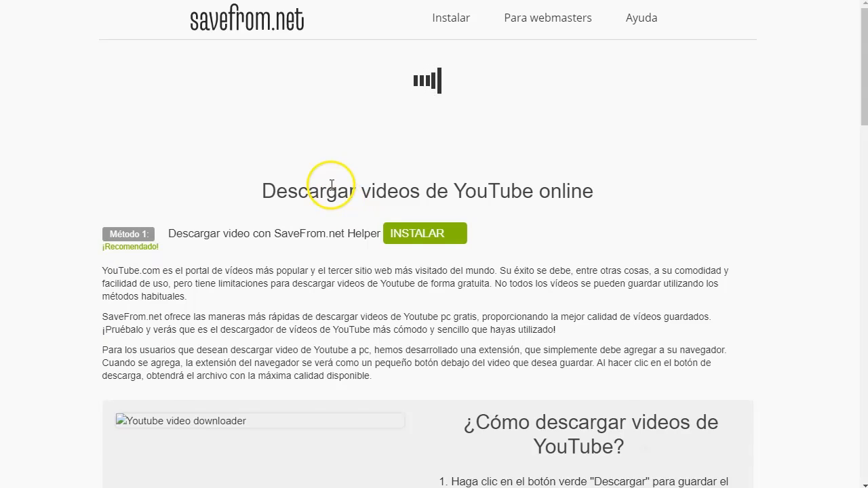
pyautogui.click(378, 154)
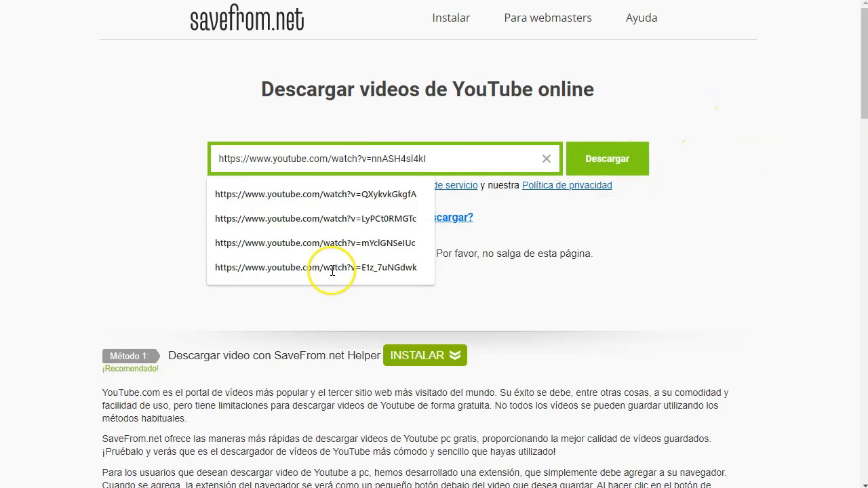
pyautogui.click(495, 285)
pyautogui.click(600, 162)
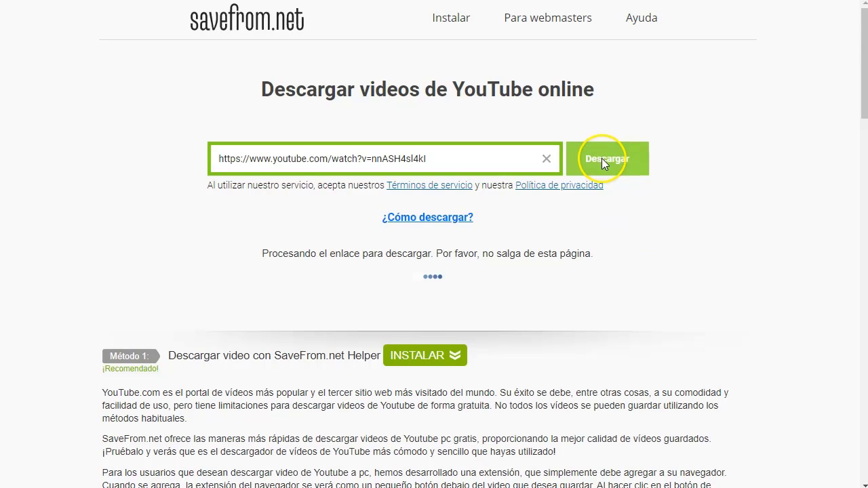
pyautogui.scroll(-1, 447, 243)
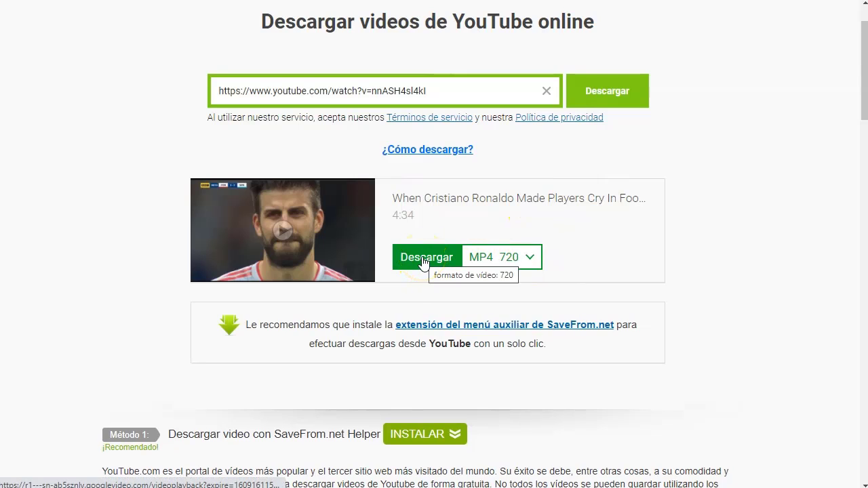
# - Download the video from SaveFrom.net as MP4 720 and cancel the duplicate download still in progress
pyautogui.click(421, 259)
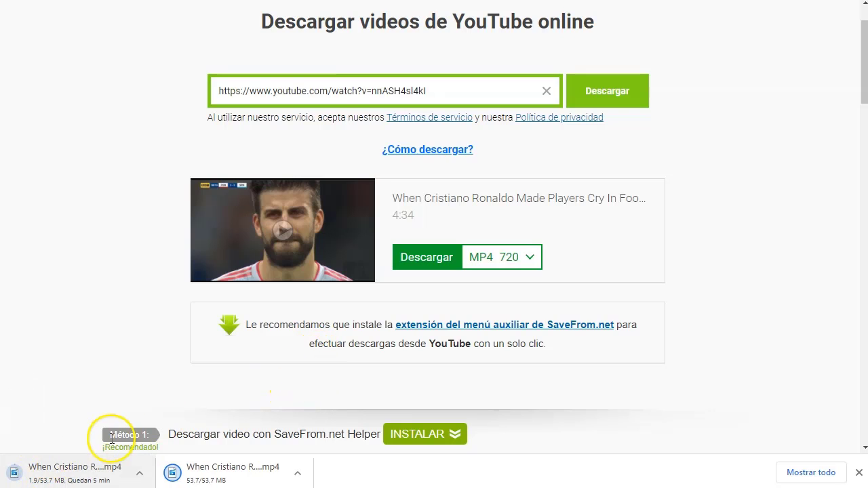
pyautogui.click(139, 474)
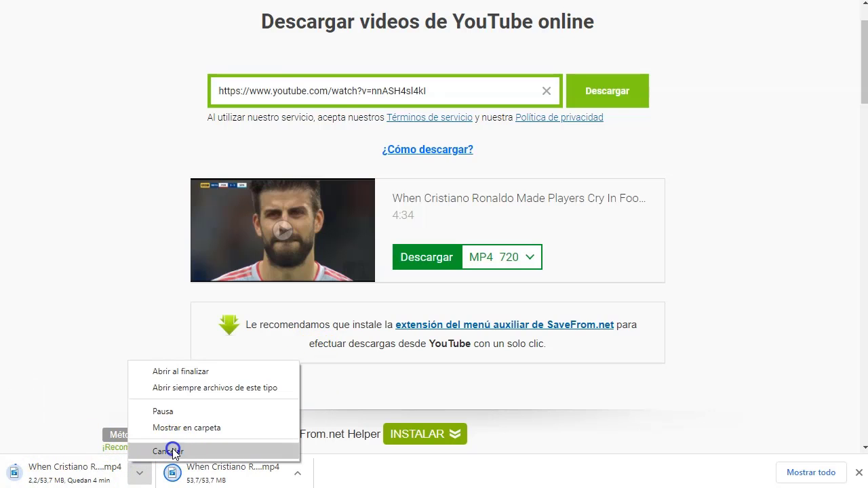
pyautogui.click(173, 449)
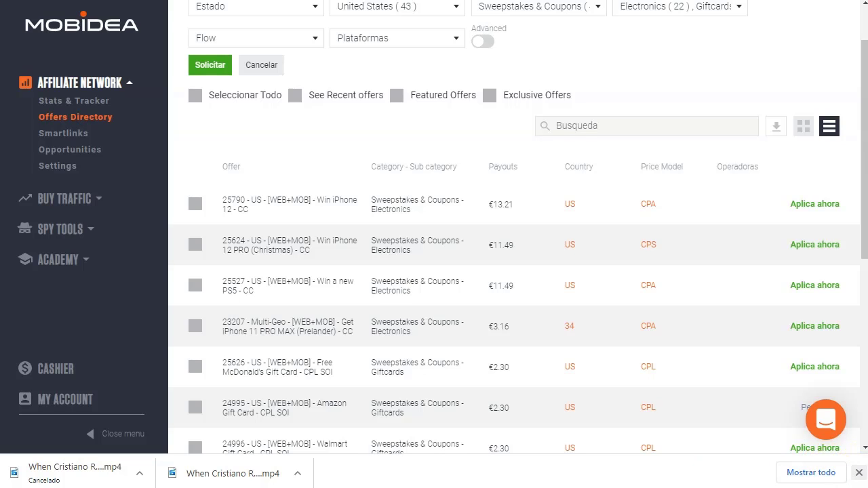
# - Switch to Camtasia and import the Epic Moments in Football 2021 MP4 from the Descargas folder into the media bin
pyautogui.click(367, 304)
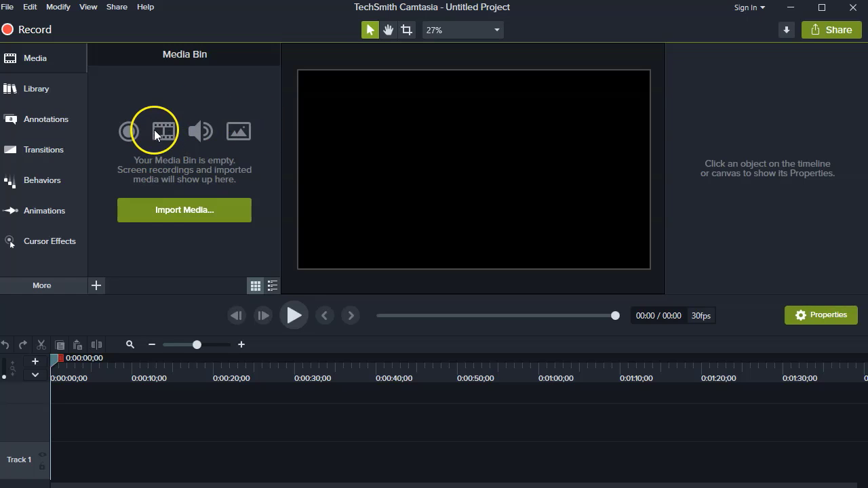
pyautogui.click(179, 211)
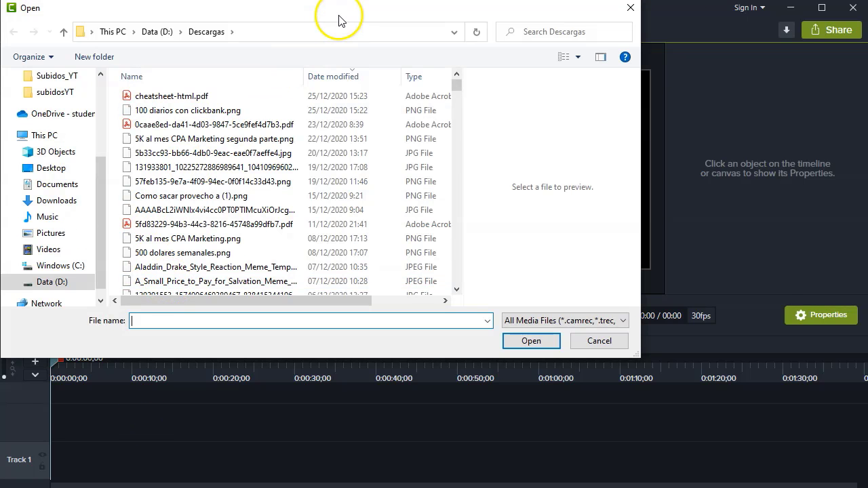
pyautogui.moveTo(339, 16); pyautogui.dragTo(144, 6)
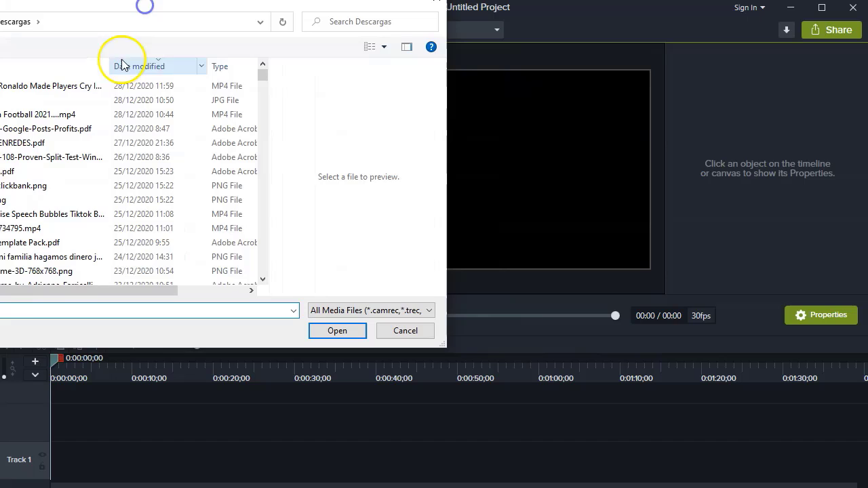
pyautogui.click(60, 85)
pyautogui.click(54, 114)
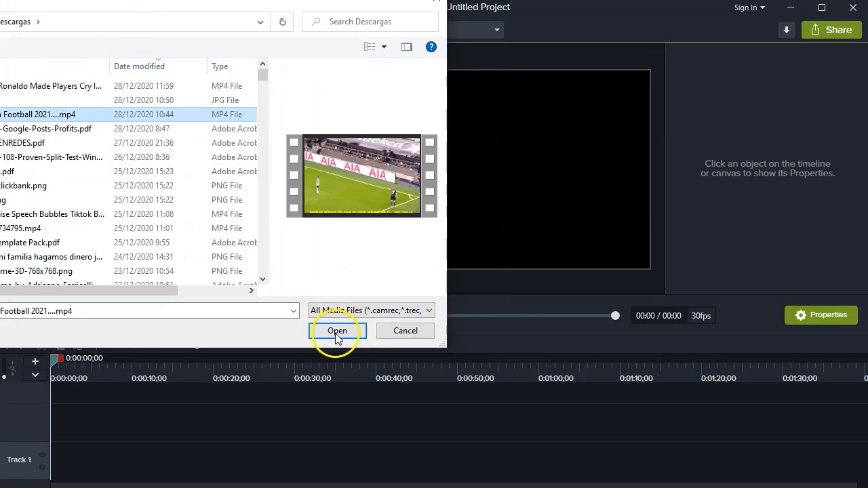
pyautogui.click(337, 331)
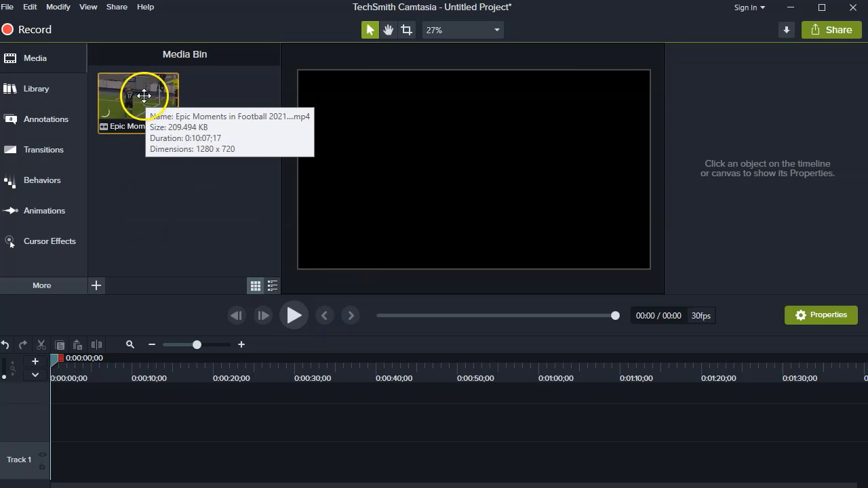
# - Place the Epic Moments in Football 2021 clip on Track 2 at the start of the timeline
pyautogui.moveTo(141, 96); pyautogui.dragTo(45, 429)
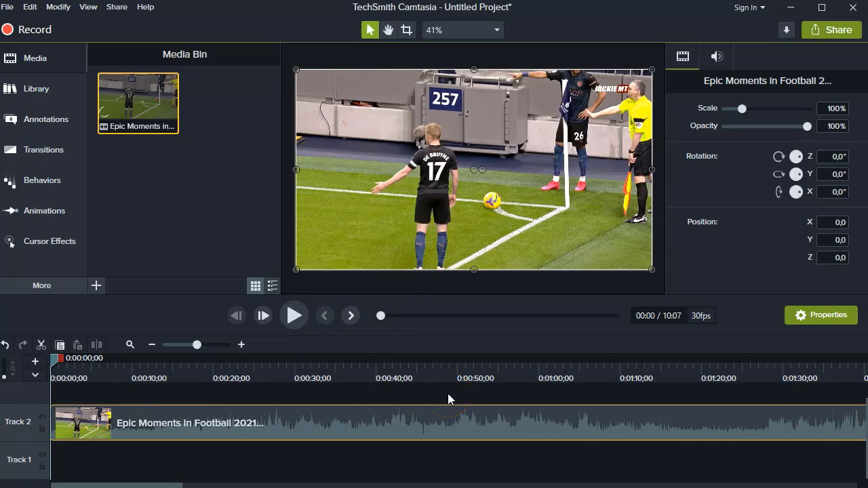
pyautogui.click(153, 345)
pyautogui.click(152, 345)
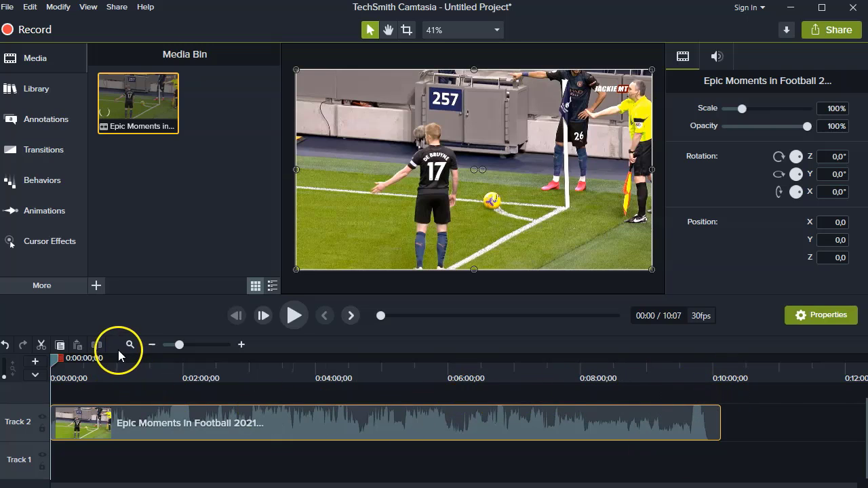
# - Preview the clip's opening and cut the section from the start to 0:00:47;20
pyautogui.click(296, 316)
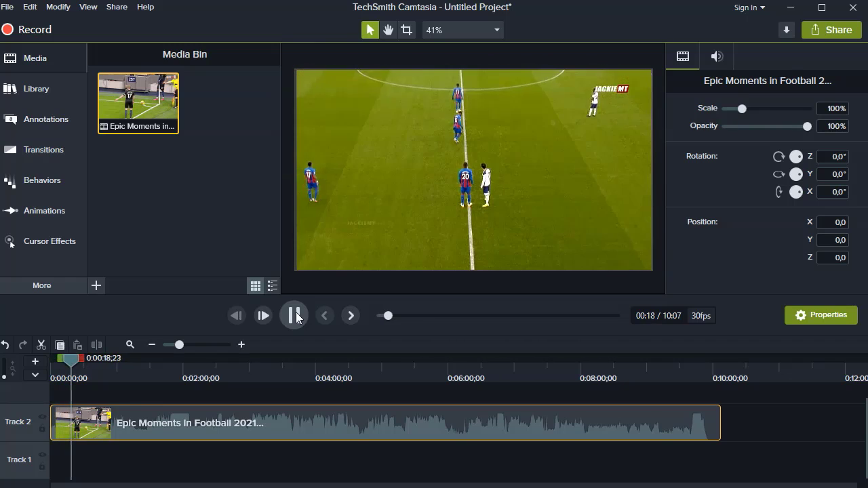
pyautogui.click(294, 316)
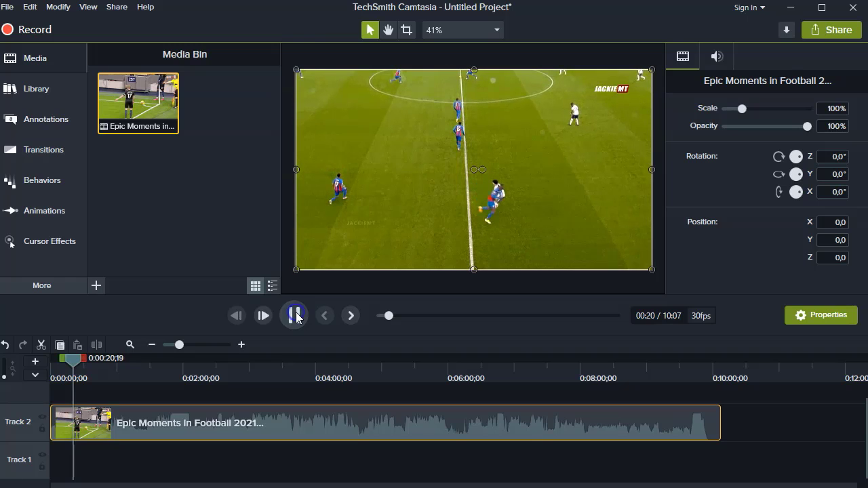
pyautogui.click(294, 316)
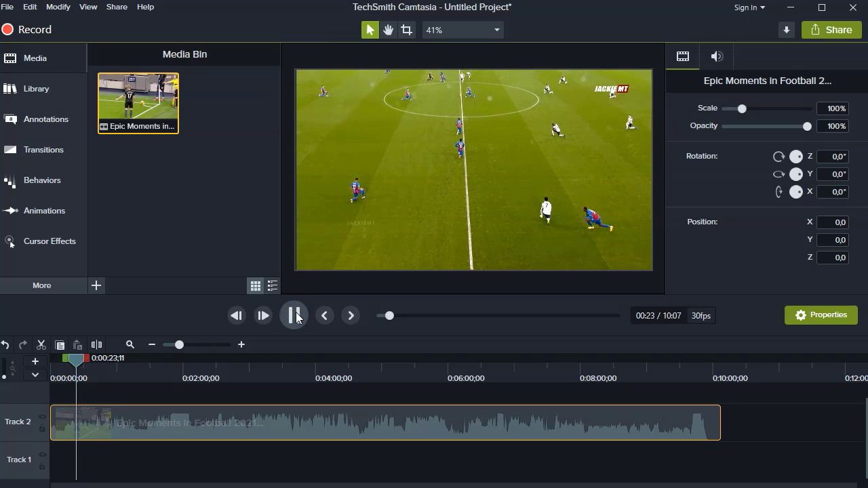
pyautogui.click(294, 315)
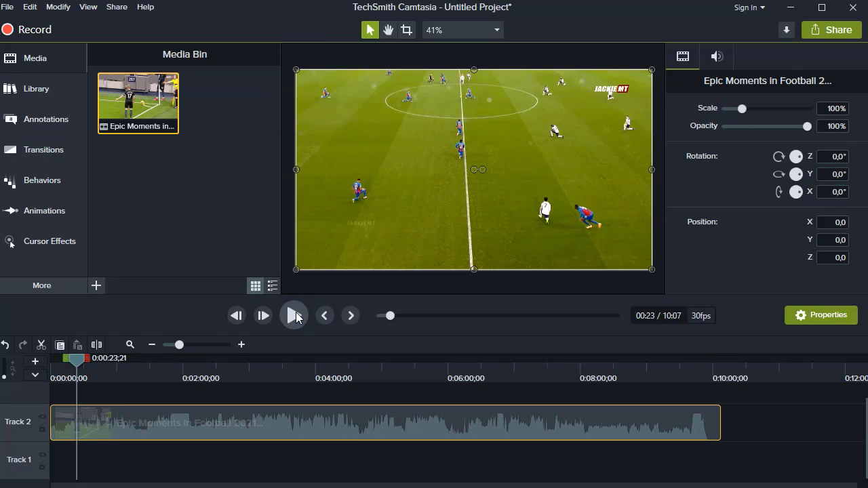
pyautogui.moveTo(86, 358); pyautogui.dragTo(45, 366)
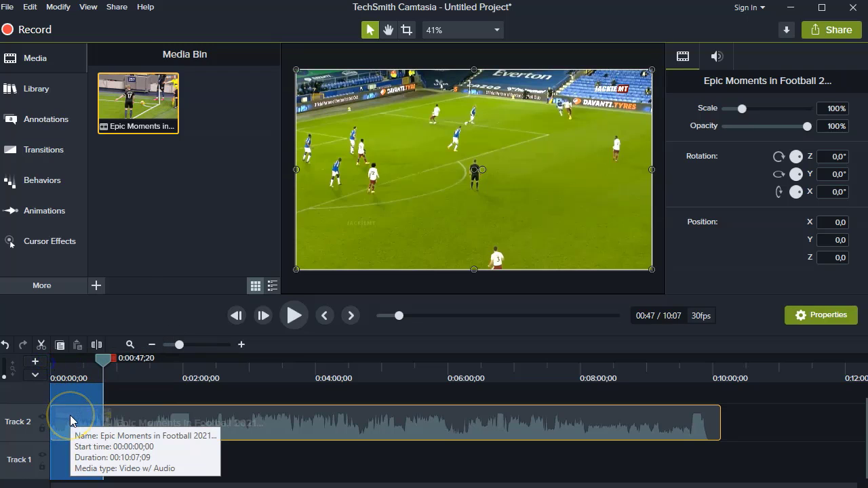
pyautogui.rightClick(71, 421)
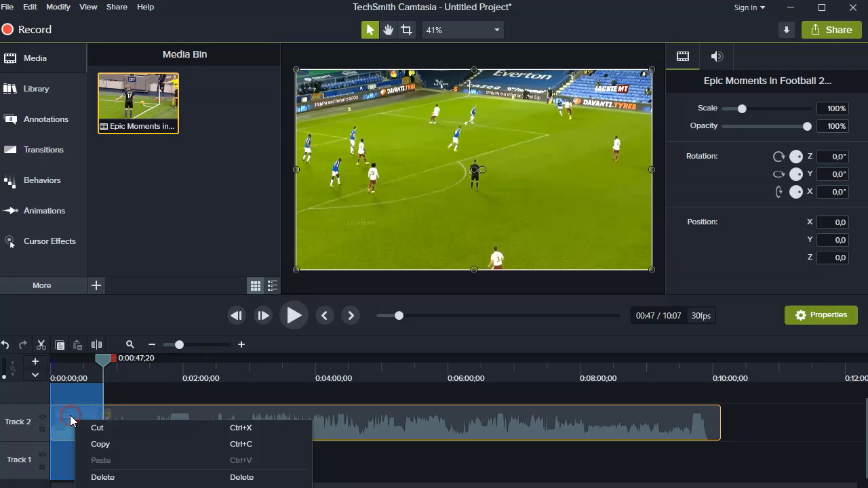
pyautogui.click(118, 427)
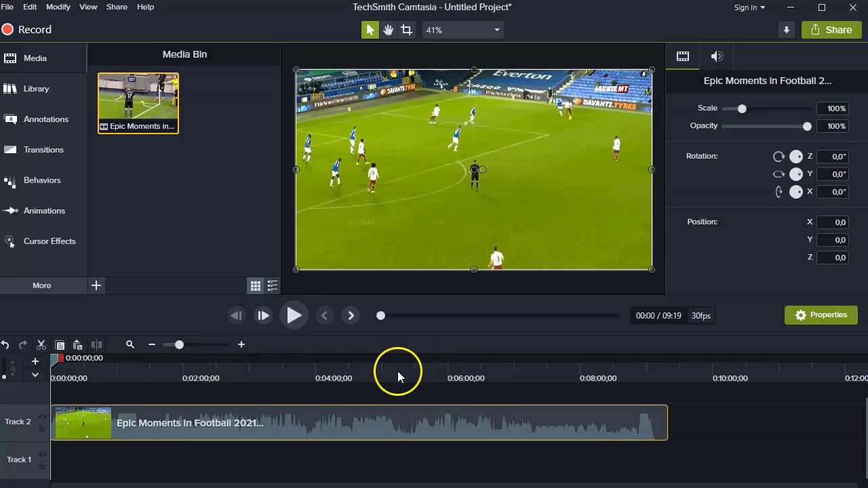
# - Find an end point near three minutes and cut everything from 0:03:10;26 to the end of the clip
pyautogui.click(346, 375)
pyautogui.click(291, 370)
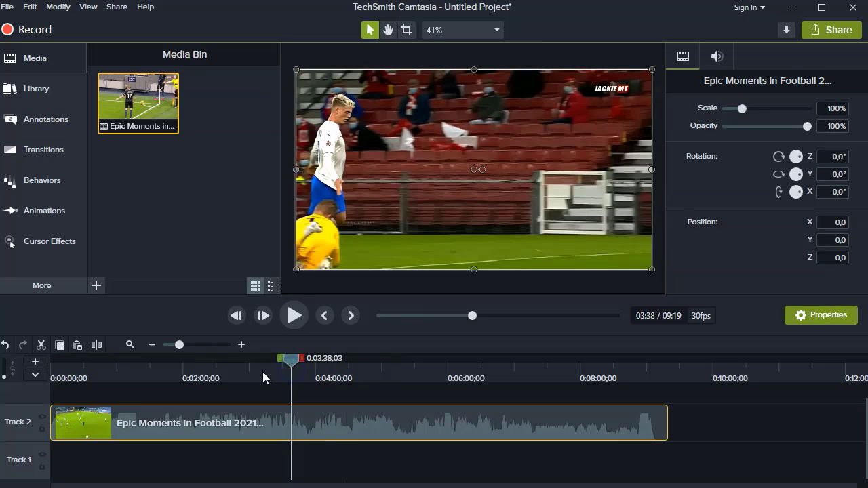
pyautogui.click(270, 369)
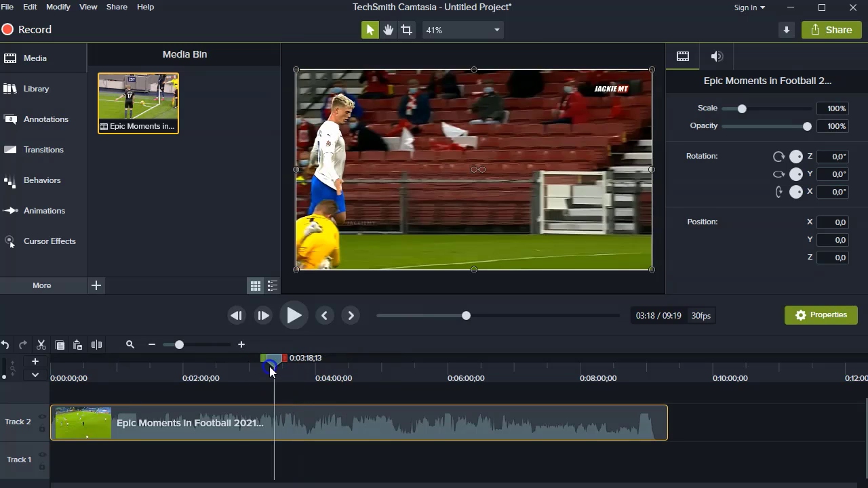
pyautogui.moveTo(273, 357); pyautogui.dragTo(255, 362)
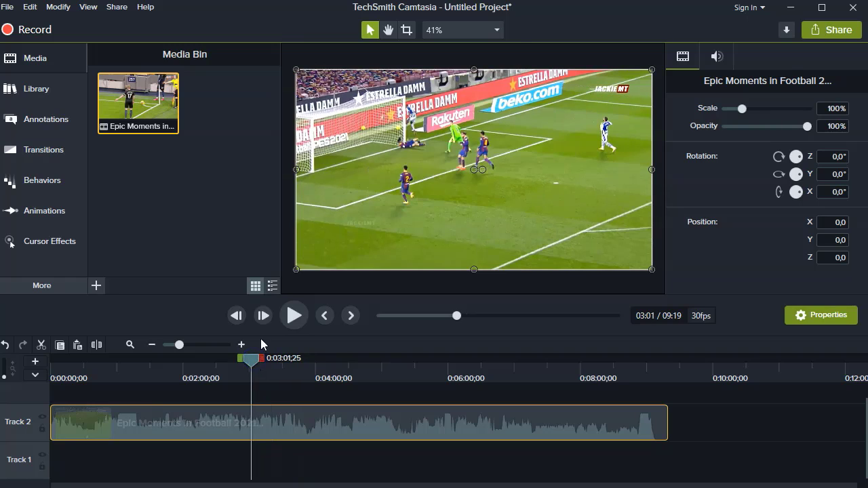
pyautogui.click(293, 316)
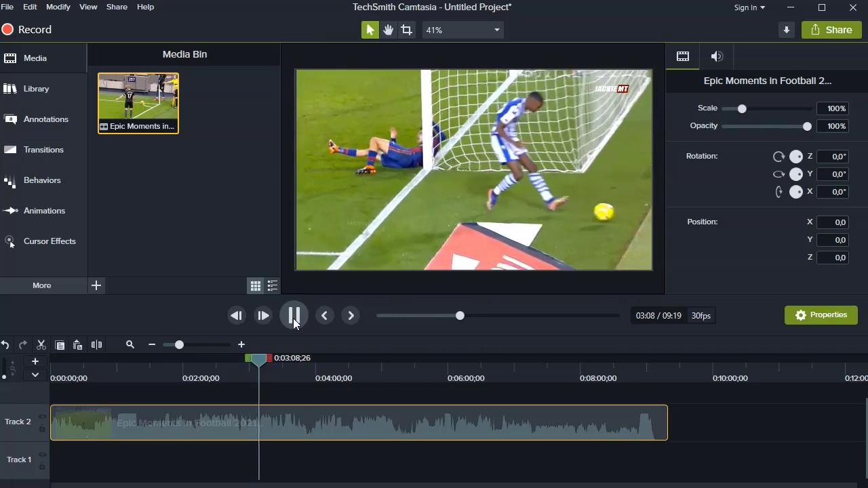
pyautogui.click(294, 315)
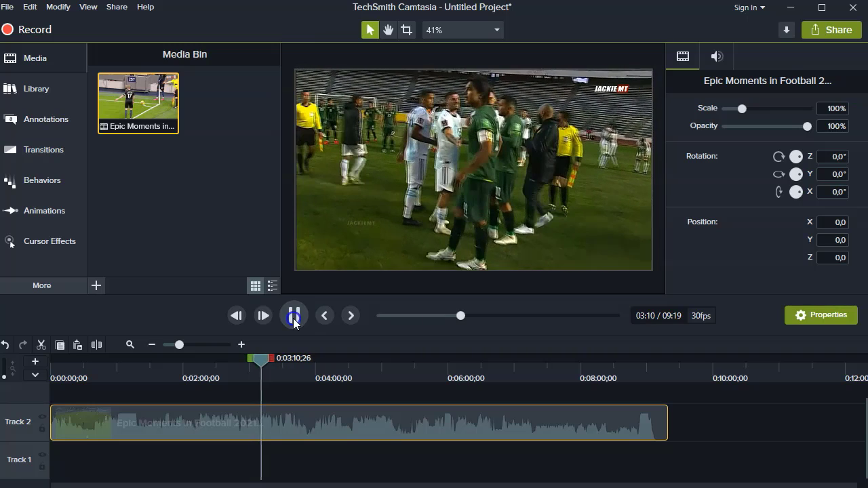
pyautogui.moveTo(272, 355); pyautogui.dragTo(672, 404)
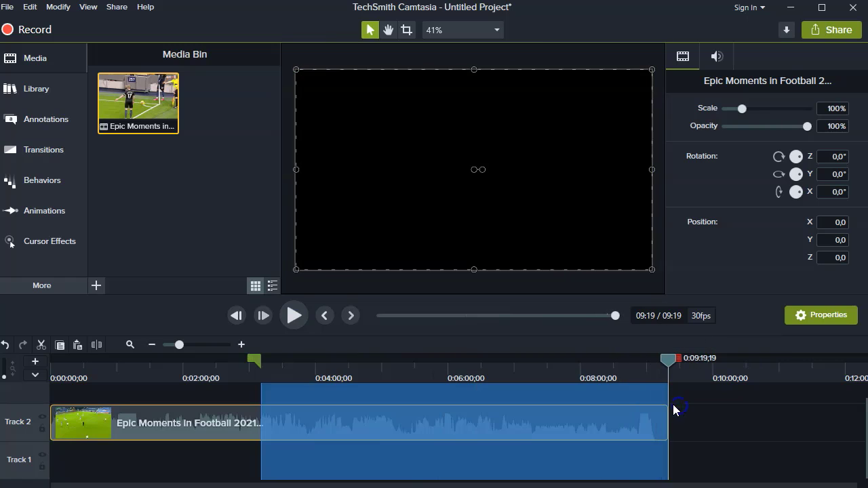
pyautogui.rightClick(350, 413)
pyautogui.click(379, 421)
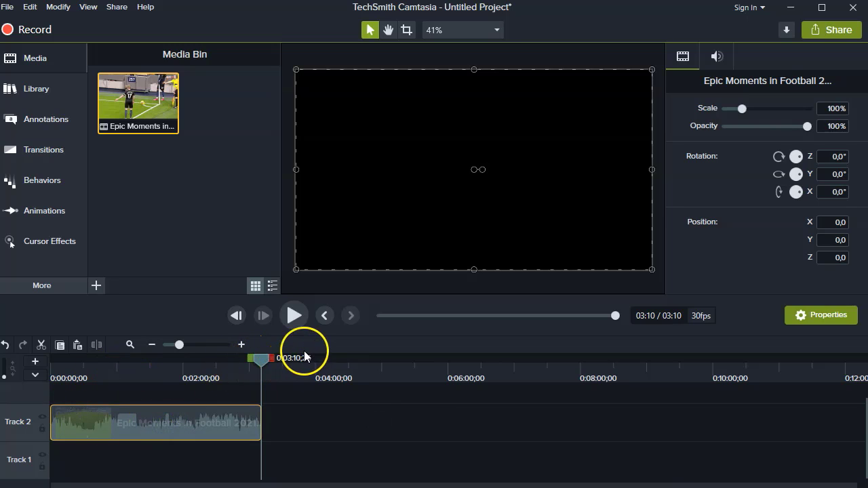
# - Separate the Track 2 clip's audio from its video and delete the audio
pyautogui.click(136, 371)
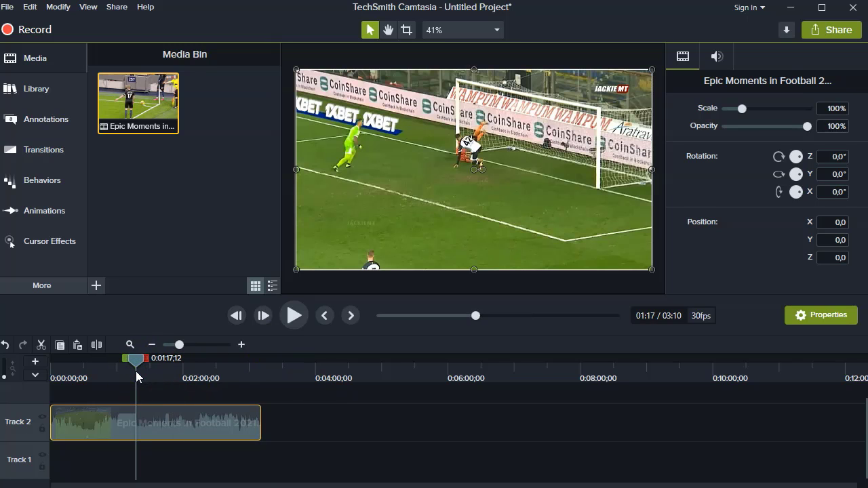
pyautogui.click(90, 371)
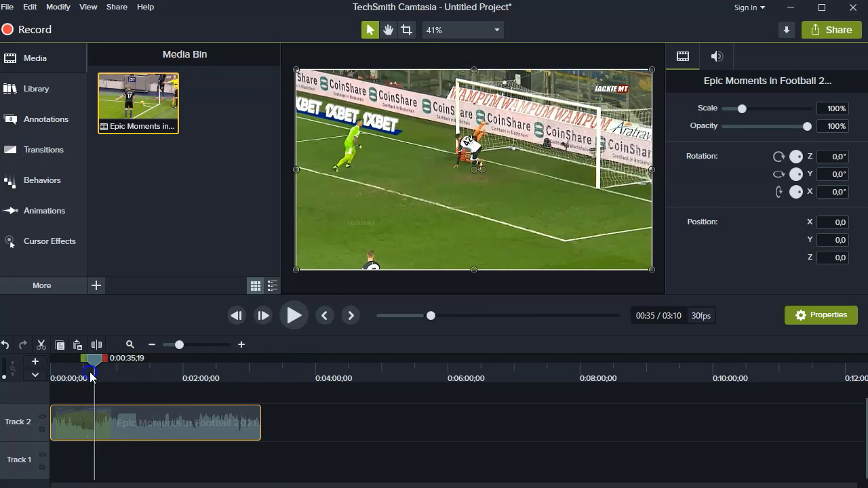
pyautogui.rightClick(147, 417)
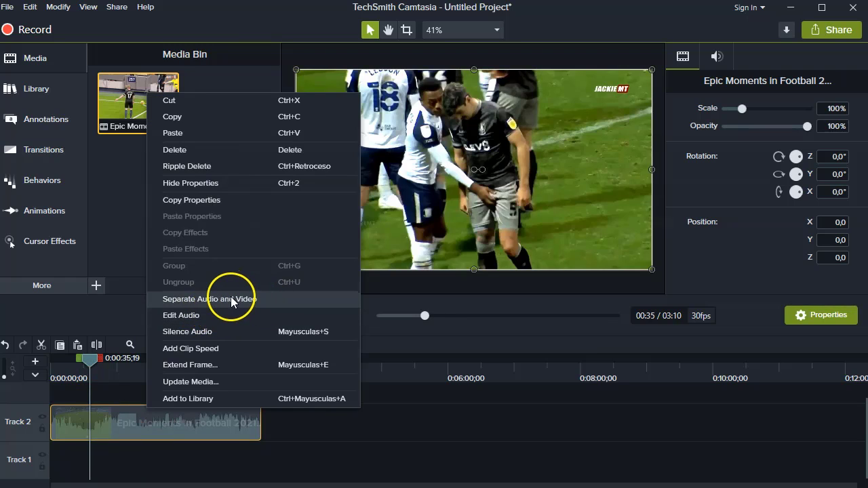
pyautogui.click(231, 298)
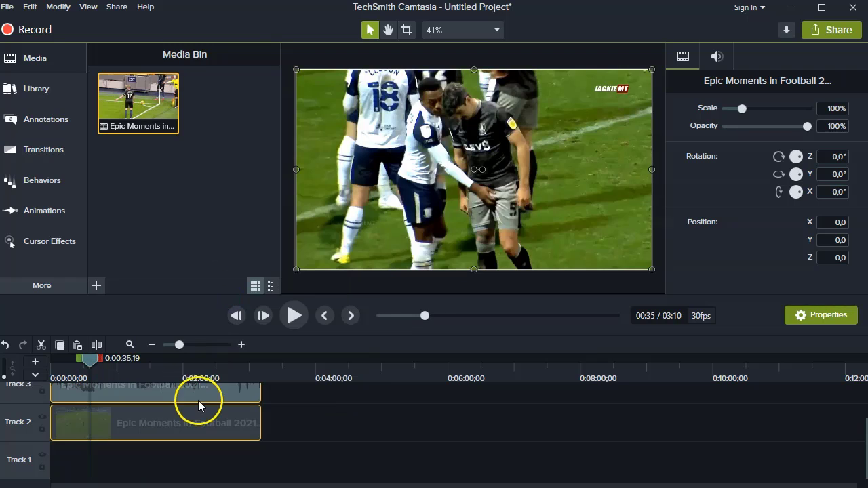
pyautogui.scroll(2, 146, 418)
pyautogui.scroll(1, 147, 417)
pyautogui.click(149, 438)
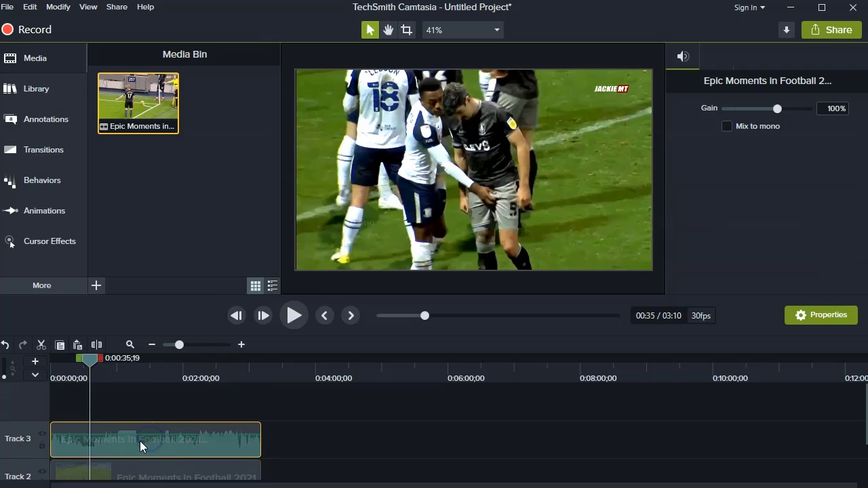
pyautogui.scroll(-1, 143, 441)
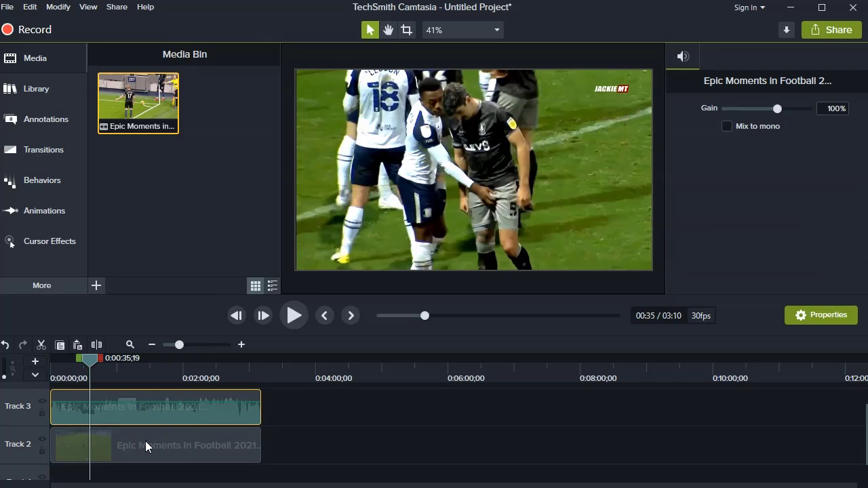
pyautogui.click(172, 410)
pyautogui.press('Delete')
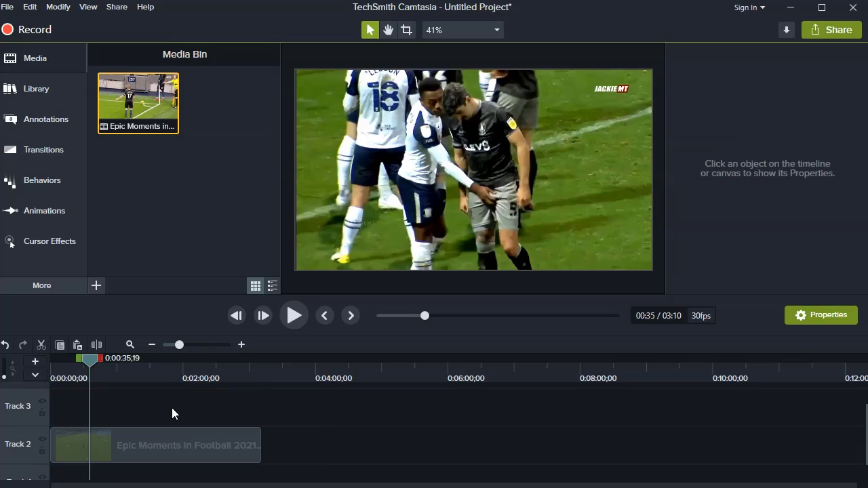
# - Set up a local export of the Track 2 clip with custom production settings as MP4 - Smart Player (HTML5), keeping the default player options
pyautogui.click(169, 446)
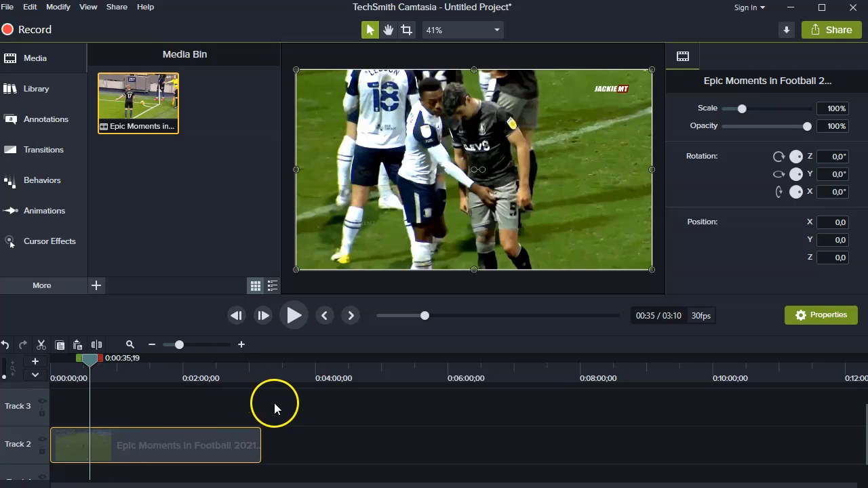
pyautogui.click(833, 30)
pyautogui.click(820, 56)
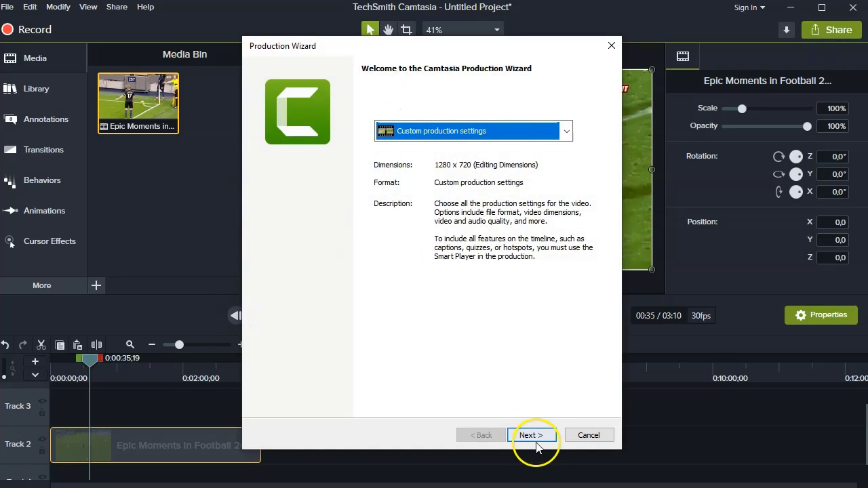
pyautogui.click(536, 437)
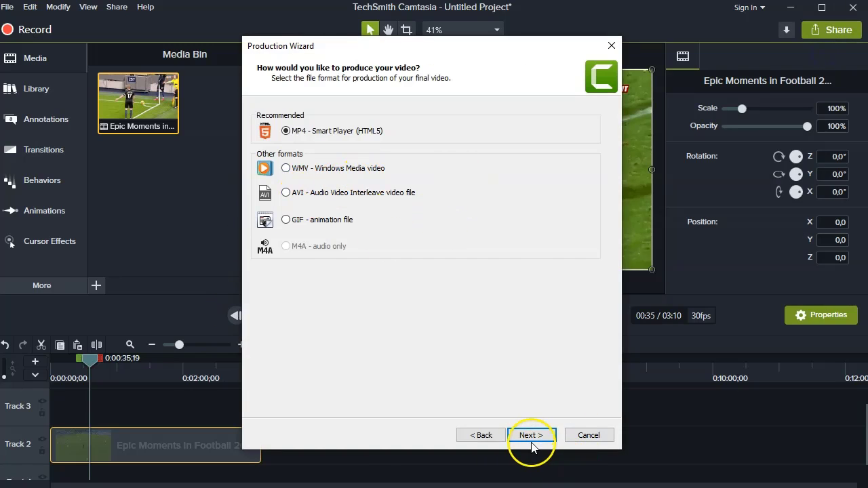
pyautogui.click(532, 437)
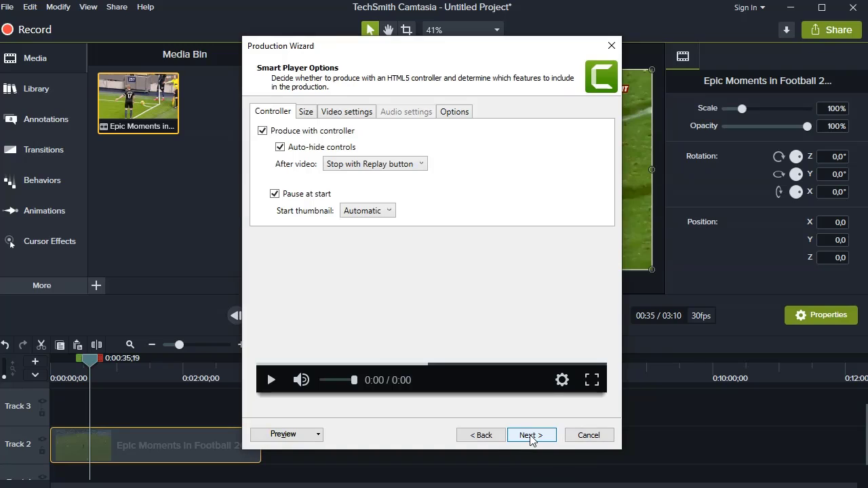
pyautogui.click(531, 436)
pyautogui.click(530, 435)
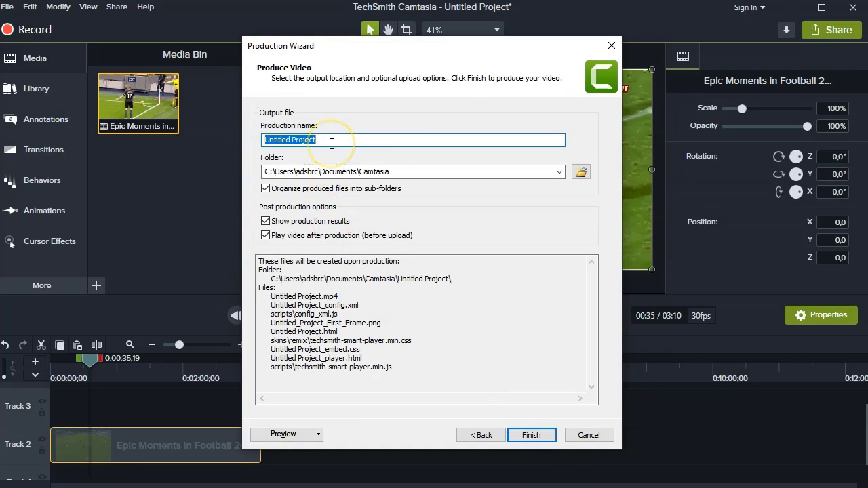
# - Name the production "epic football moments 2021", produce the video and close the production results
pyautogui.write('eoic')
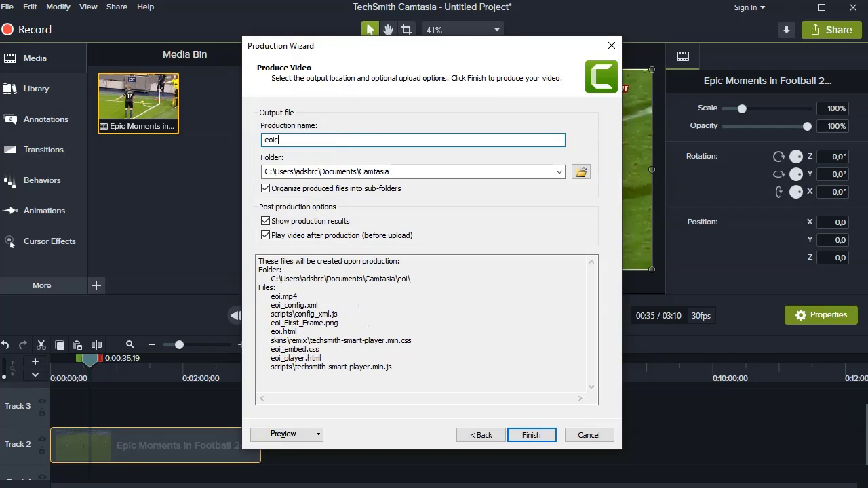
pyautogui.press('BackSpace')
pyautogui.press('BackSpace')
pyautogui.press('BackSpace')
pyautogui.press('BackSpace')
pyautogui.press('BackSpace')
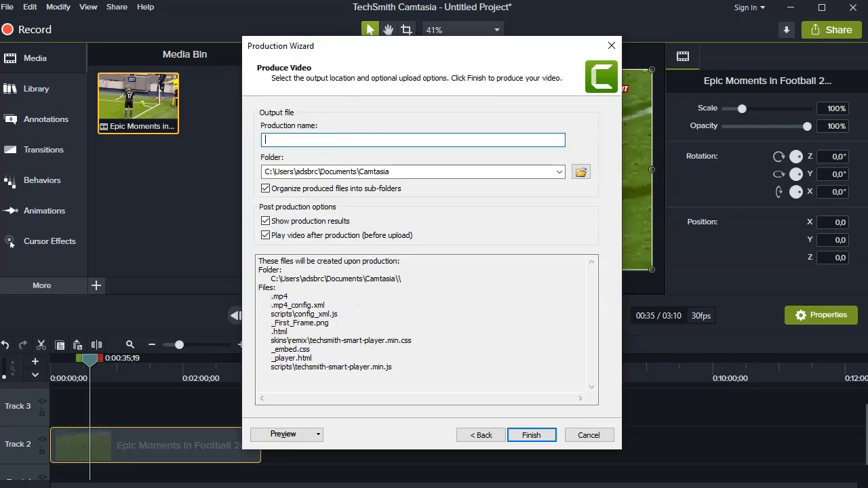
pyautogui.write('epic footbal')
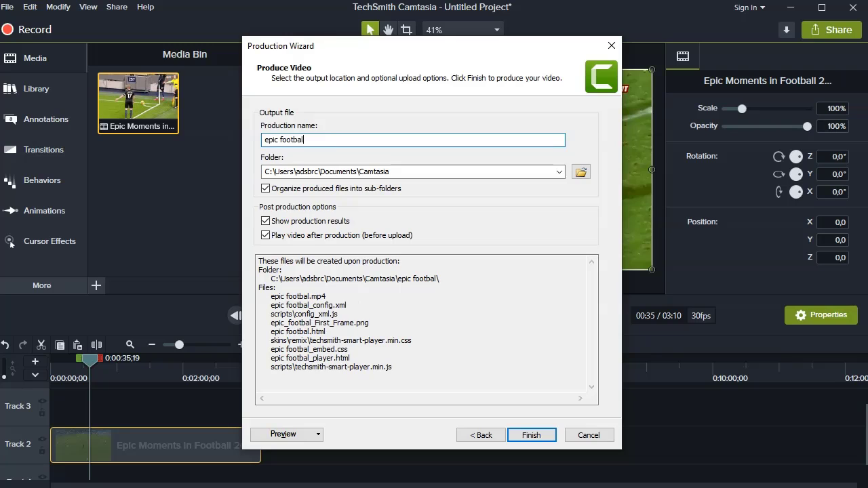
pyautogui.write('l moments ')
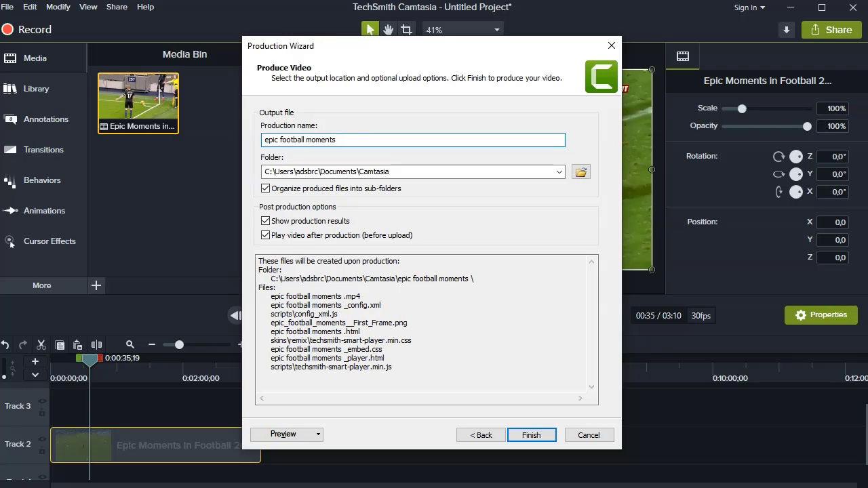
pyautogui.write('2021')
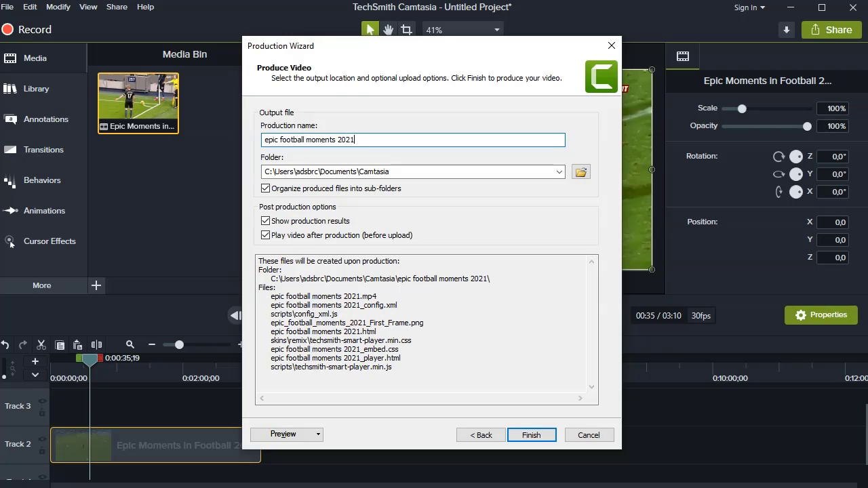
pyautogui.click(531, 434)
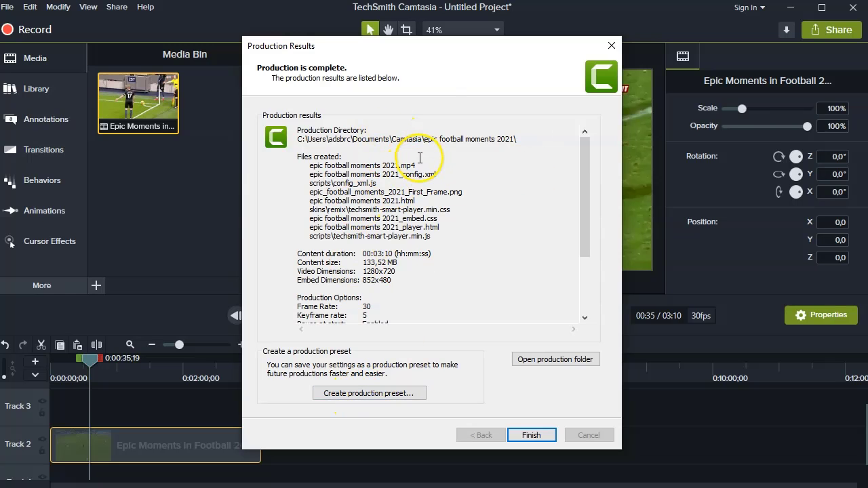
pyautogui.click(531, 435)
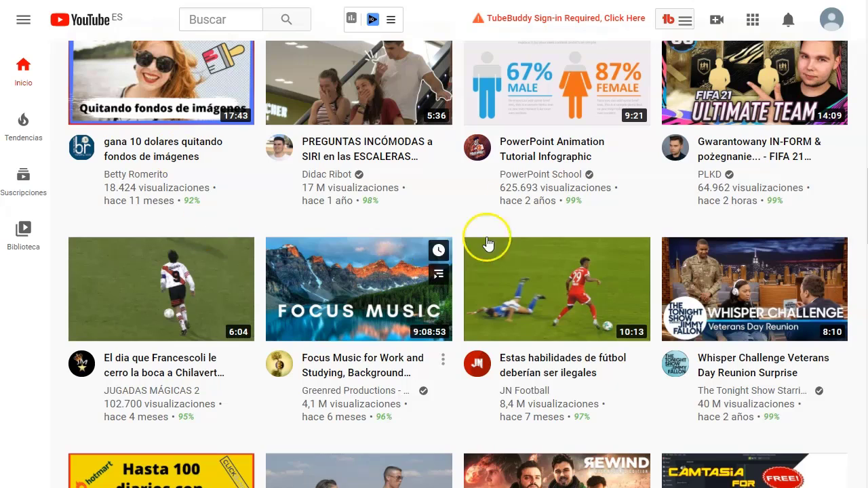
# - Switch to YouTube and upload the file epic football moments 2021.mp4 as a new video
pyautogui.click(716, 23)
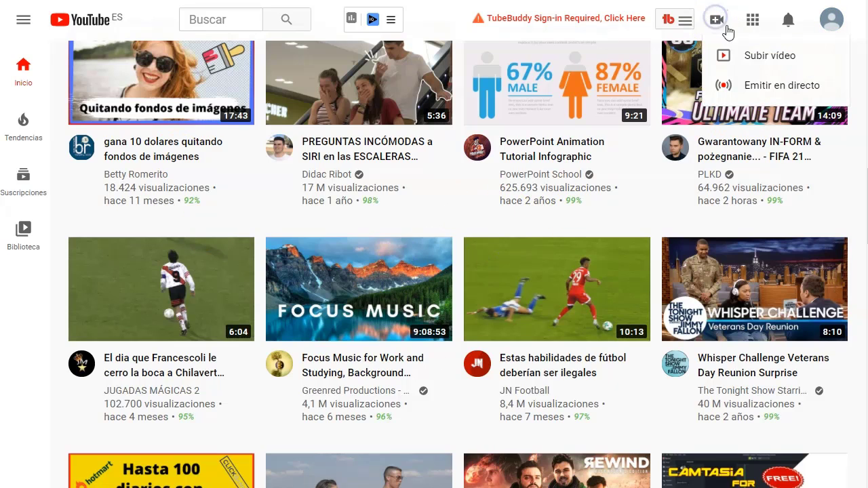
pyautogui.click(753, 54)
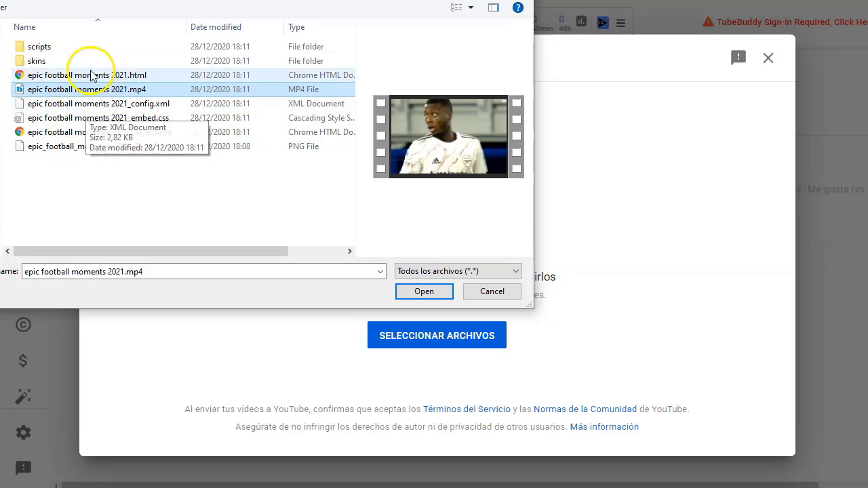
pyautogui.click(422, 291)
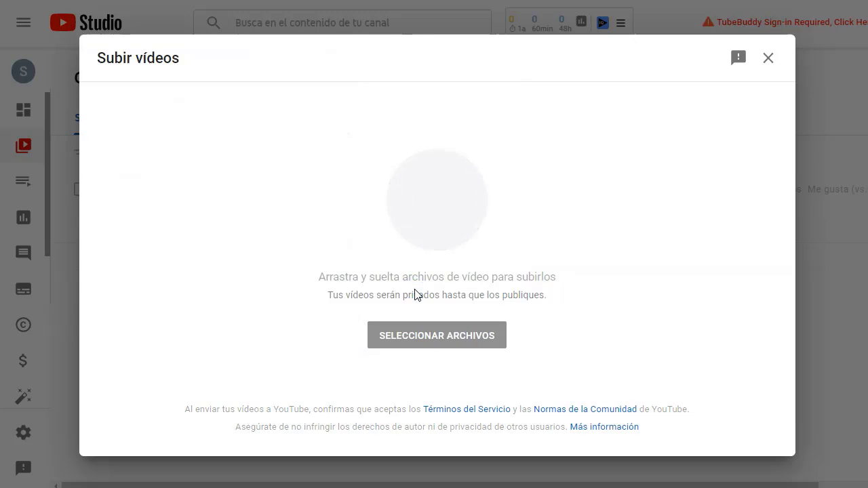
# - Change the first two words of the video title to "EPIC Football"
pyautogui.tripleClick(276, 251)
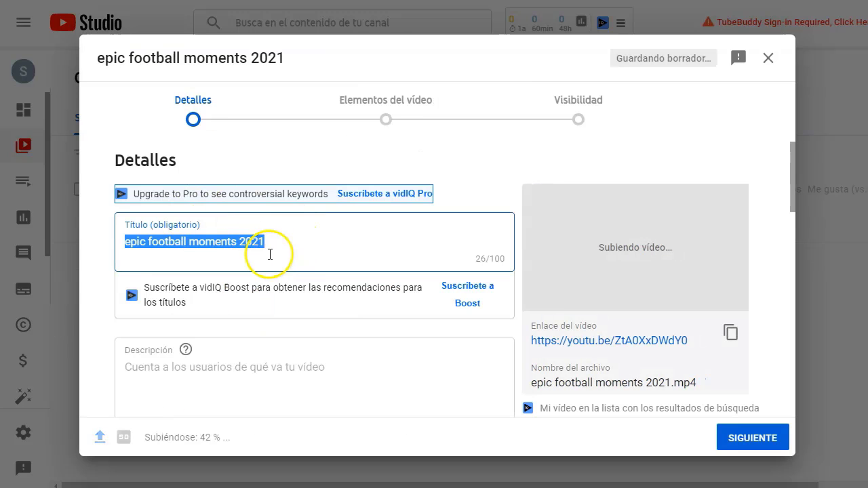
pyautogui.click(150, 242)
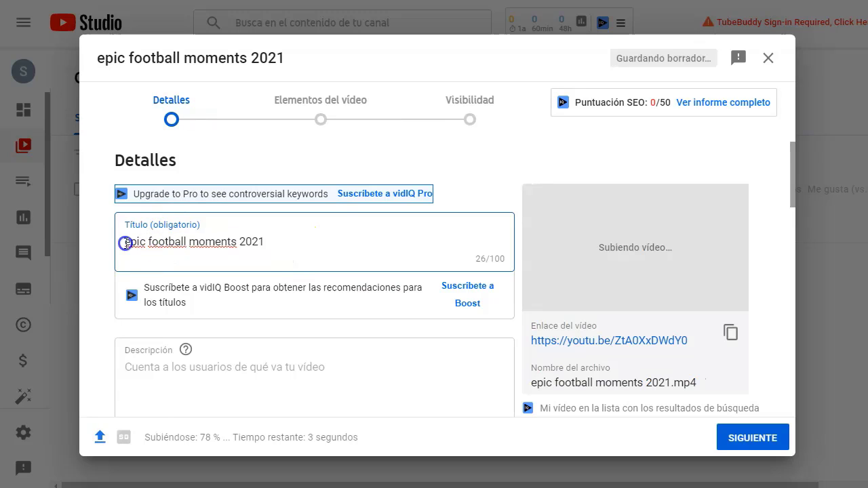
pyautogui.click(126, 243)
pyautogui.press('Delete')
pyautogui.write('E')
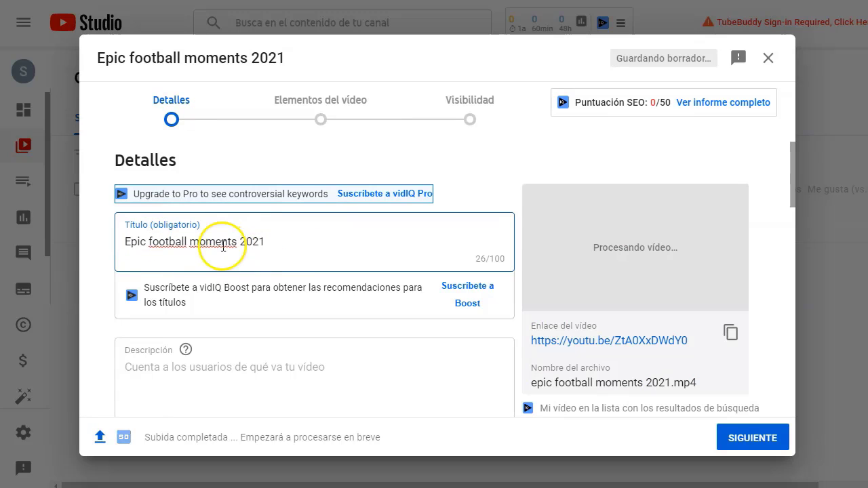
pyautogui.doubleClick(156, 242)
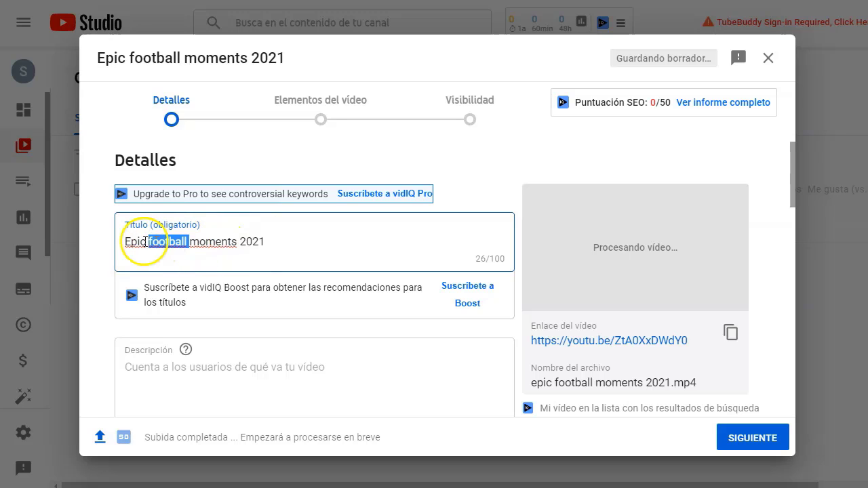
pyautogui.click(135, 241)
pyautogui.write('EPIC')
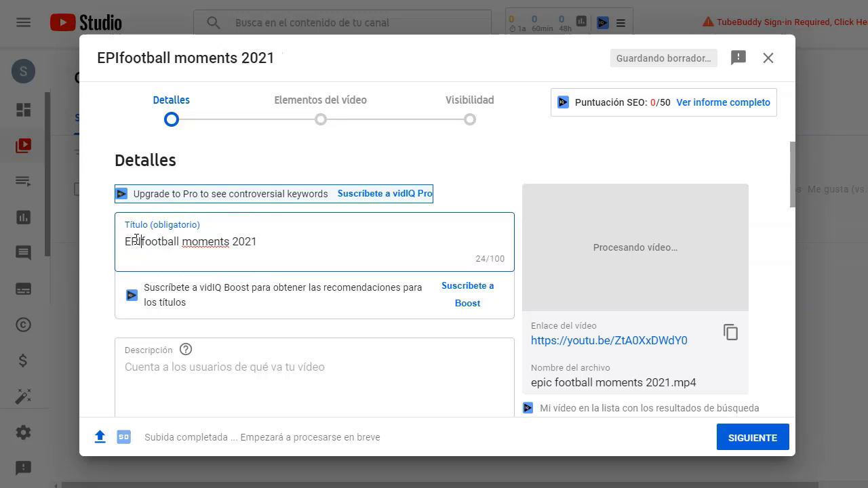
pyautogui.press('Delete')
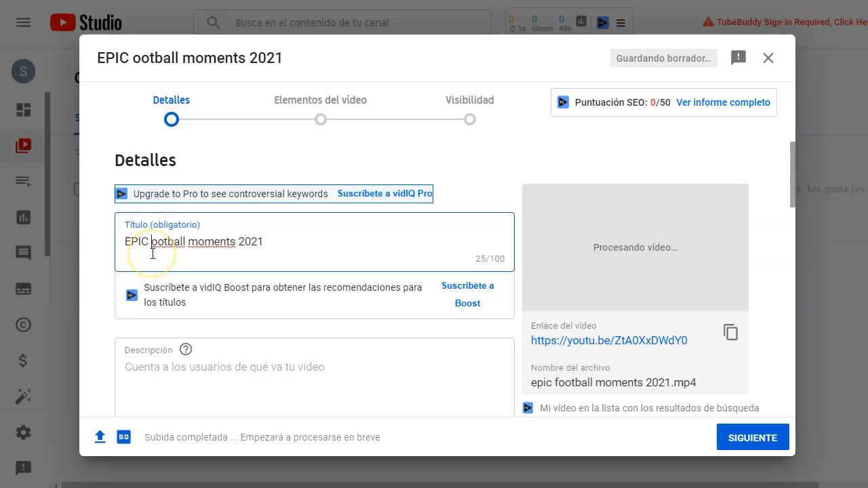
pyautogui.write('F')
# - Capitalize "Moments" in the video title and append "[MUST WATCH]" after 2021
pyautogui.click(186, 242)
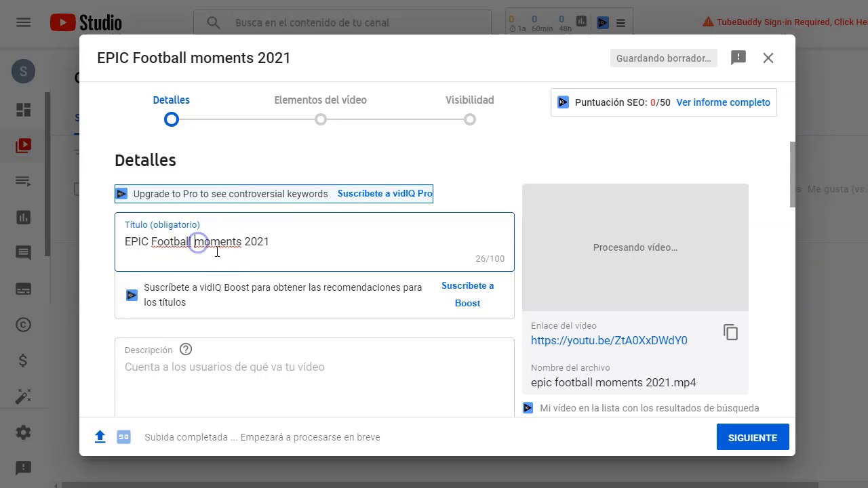
pyautogui.press('Delete')
pyautogui.write('M')
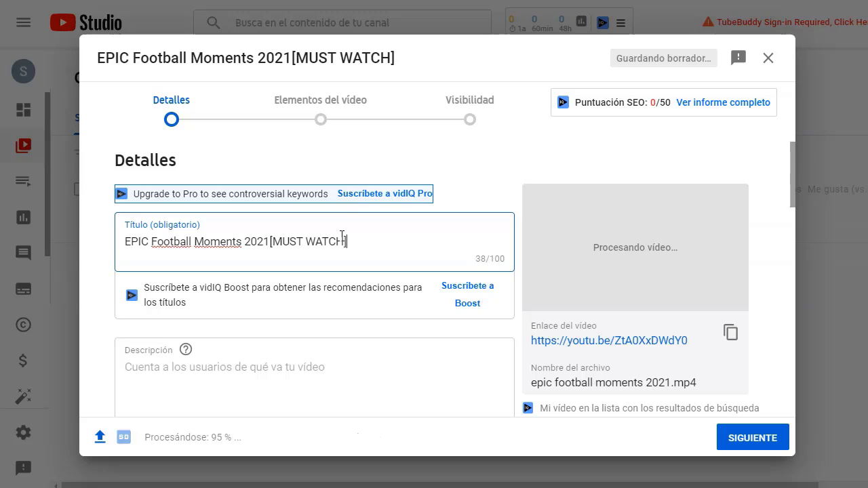
pyautogui.click(268, 241)
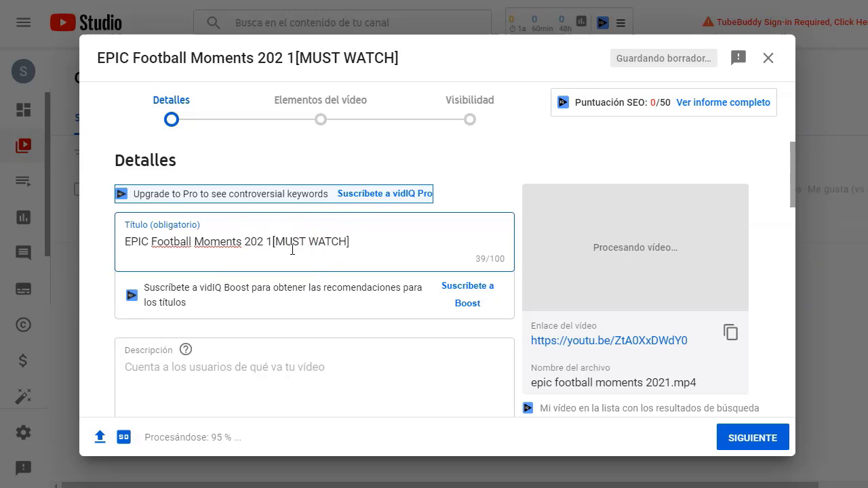
pyautogui.press('BackSpace')
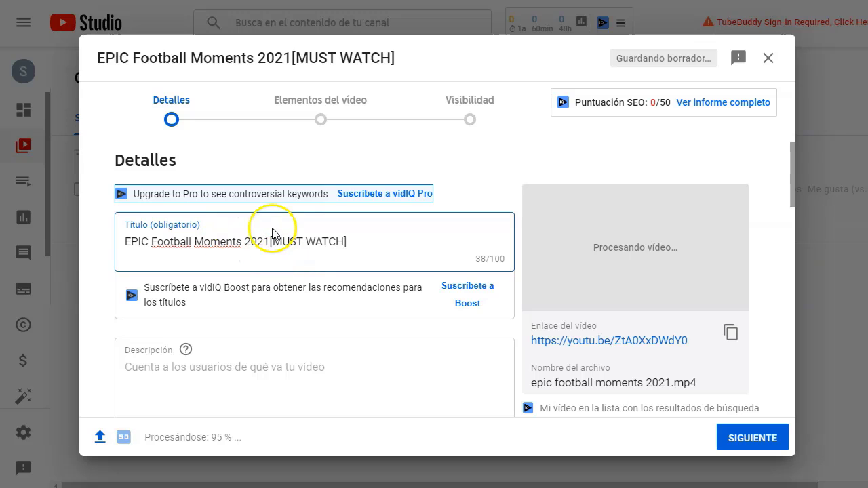
# - Search Google for EMOJIS in a new tab and open the Get Emoji site
pyautogui.click(124, 237)
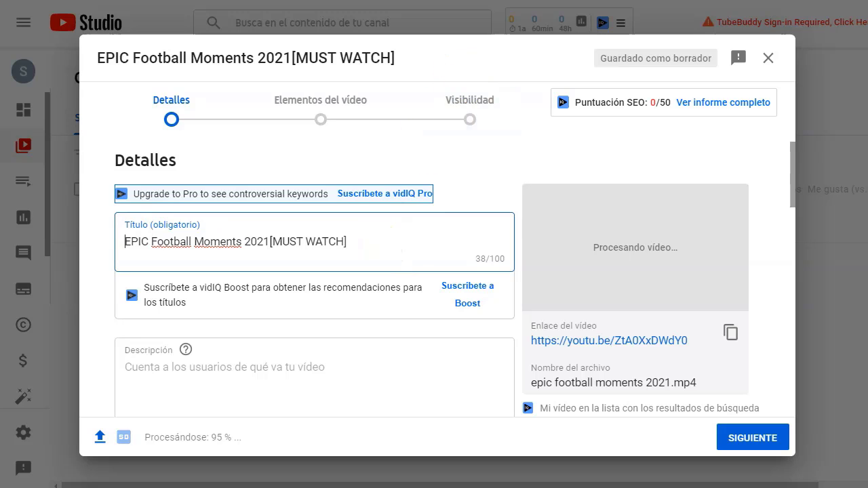
pyautogui.hotkey('ctrl', 't')
pyautogui.click(391, 204)
pyautogui.write('E')
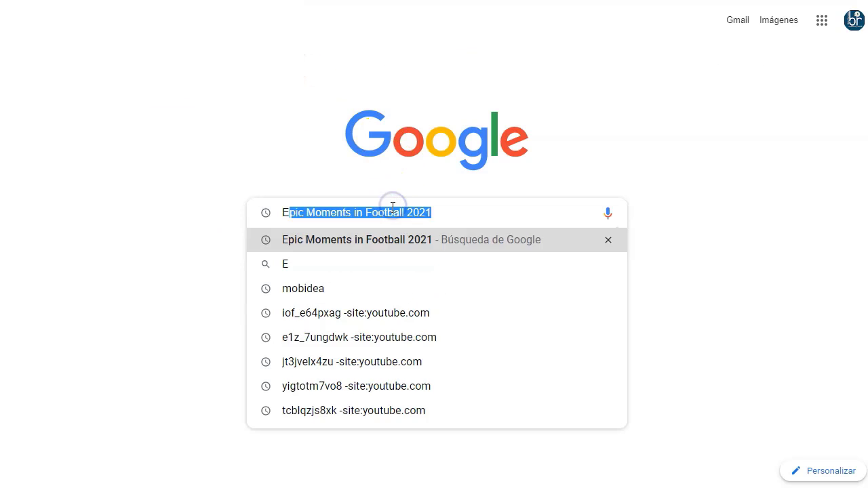
pyautogui.write('MOJIS')
pyautogui.press('Return')
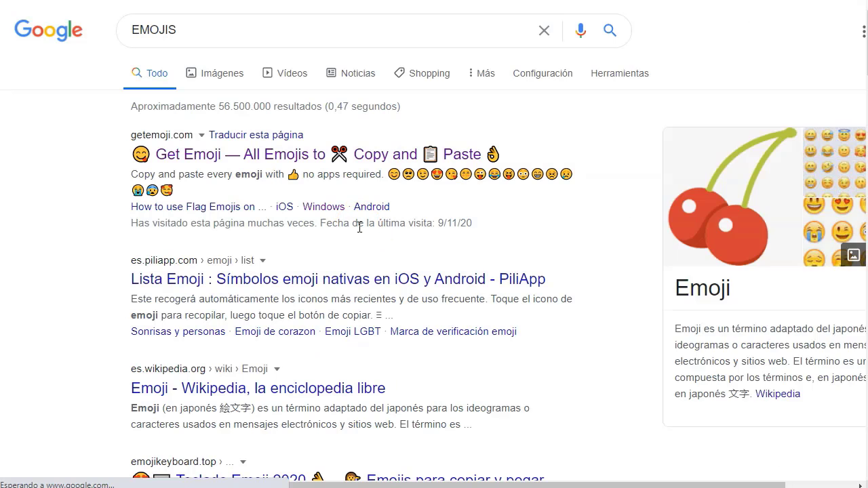
pyautogui.click(272, 161)
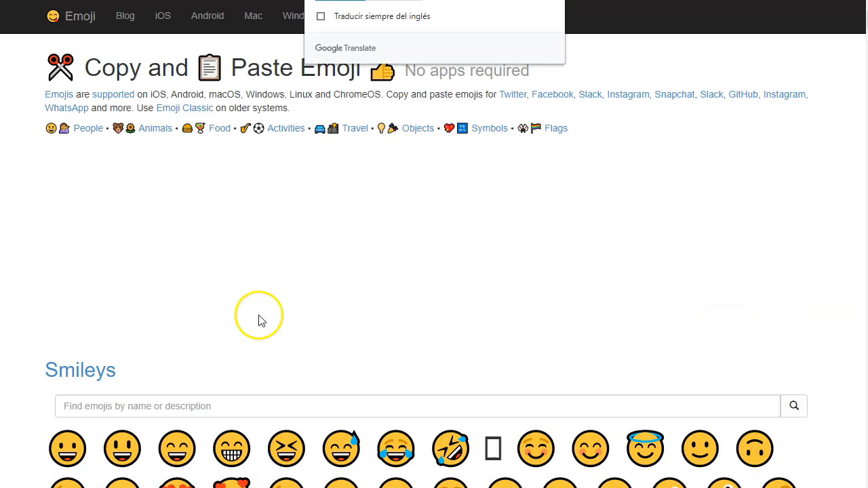
# - Open the Fire emoji's page, copy the emoji and paste it at the start of the YouTube video title
pyautogui.scroll(-3, 258, 320)
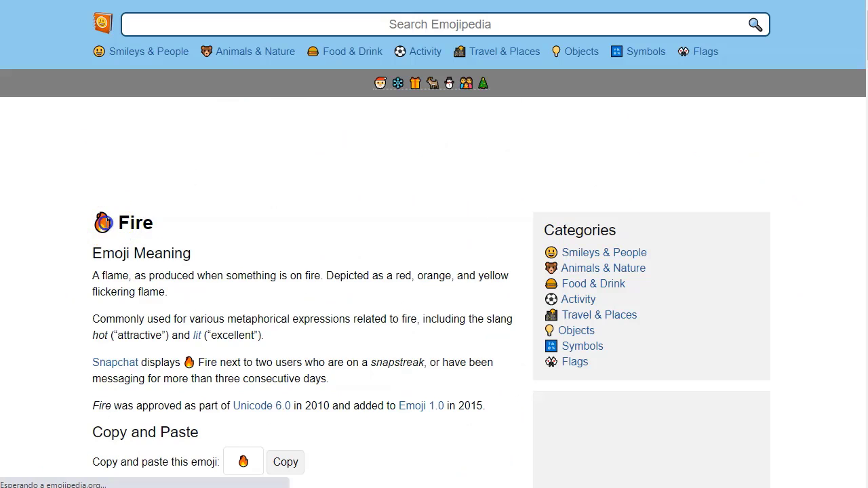
pyautogui.click(287, 463)
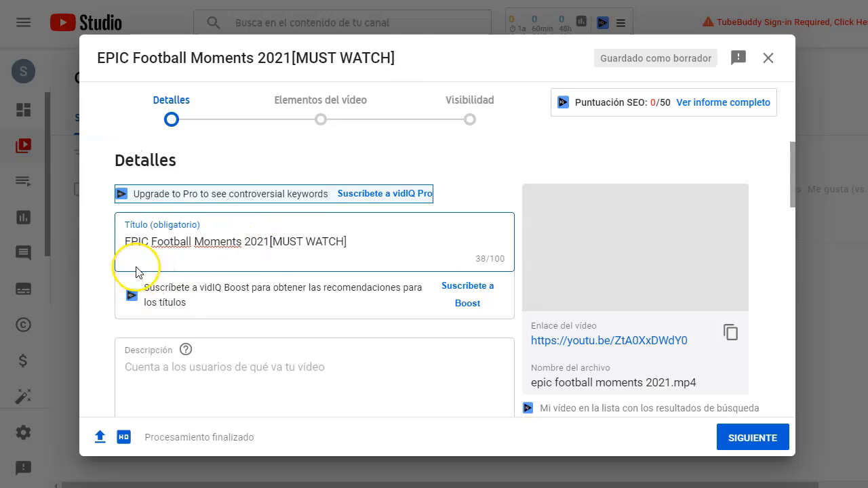
pyautogui.hotkey('ctrl', 'v')
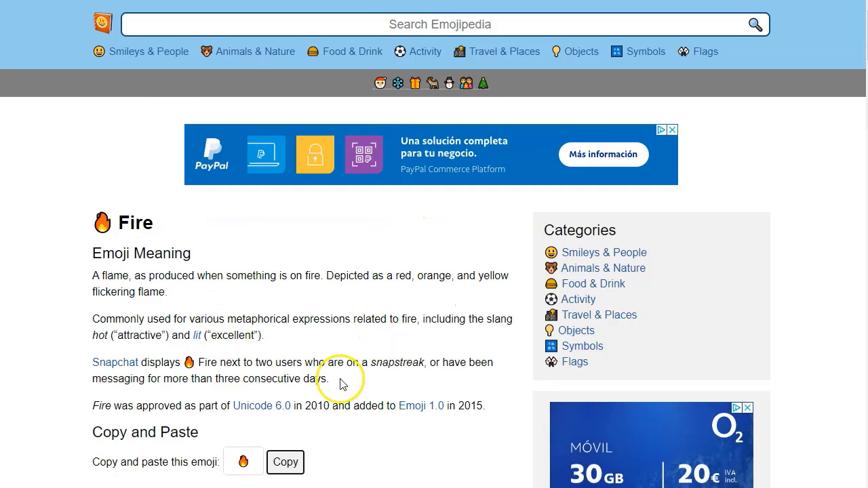
# - Find the Soccer Ball in Emojipedia's Activity category, open its page and copy the emoji
pyautogui.scroll(-1, 345, 265)
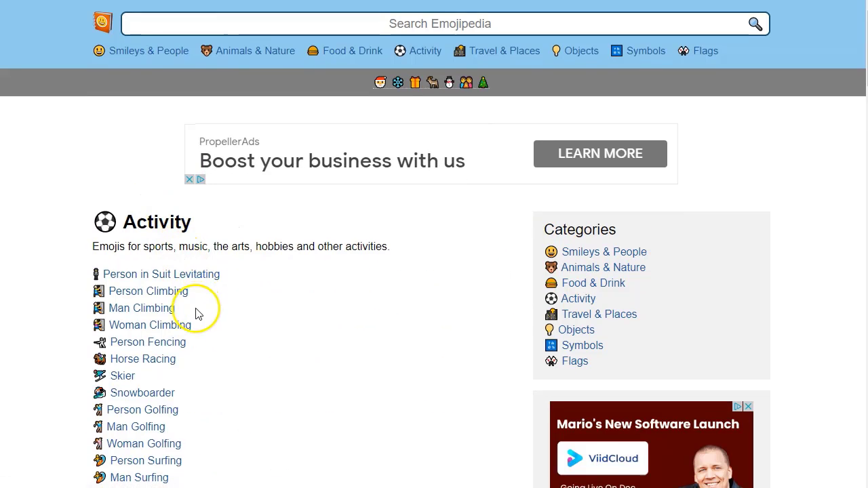
pyautogui.scroll(-2, 200, 294)
pyautogui.scroll(-8, 182, 339)
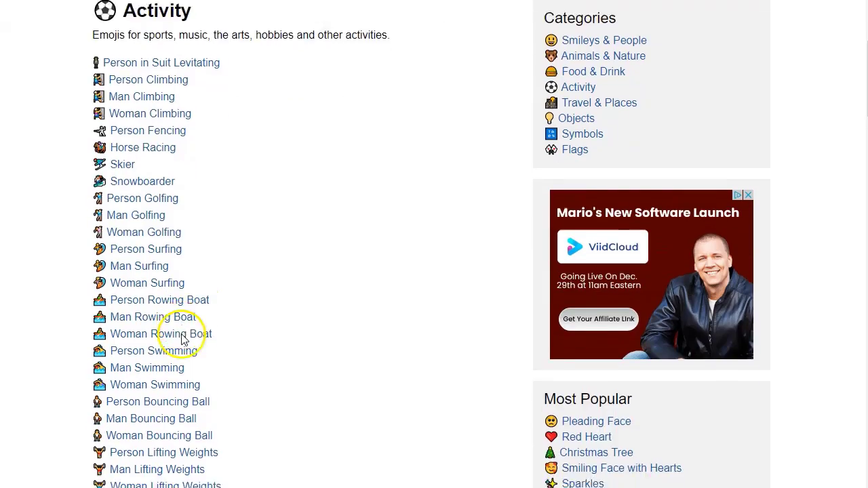
pyautogui.scroll(-5, 182, 339)
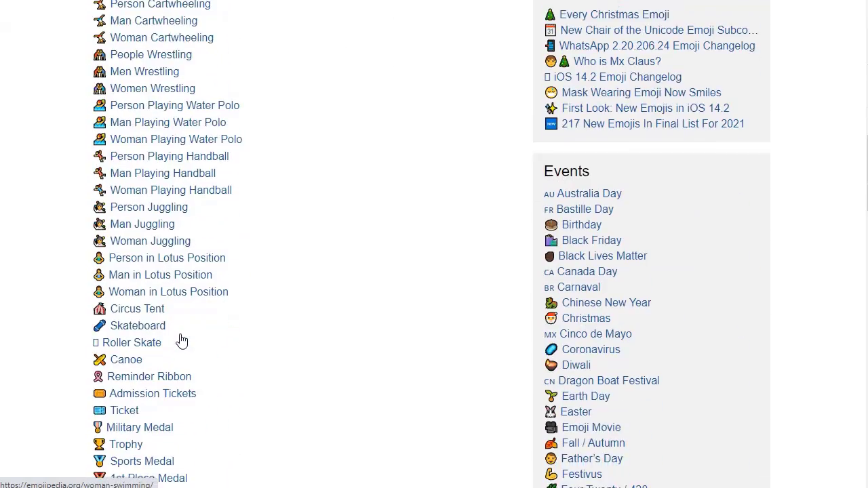
pyautogui.click(148, 329)
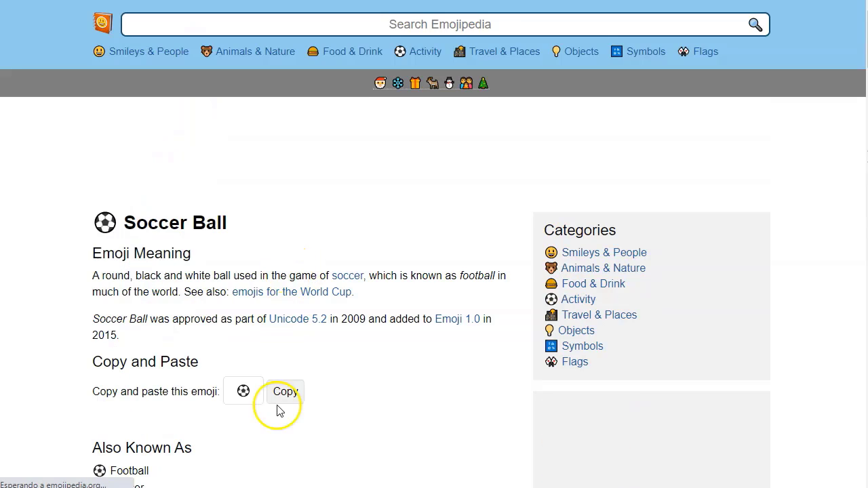
pyautogui.click(288, 392)
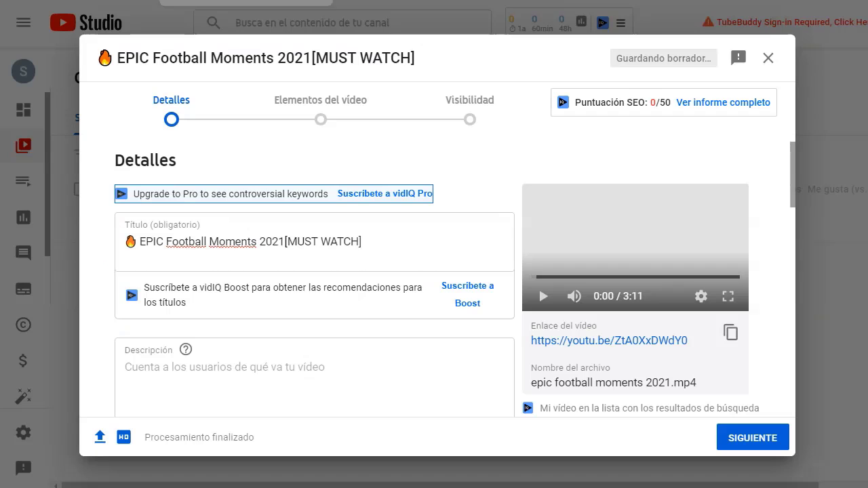
# - Add a space after 2021 in the YouTube video title and paste the soccer ball emoji before "[MUST WATCH]"
pyautogui.click(413, 231)
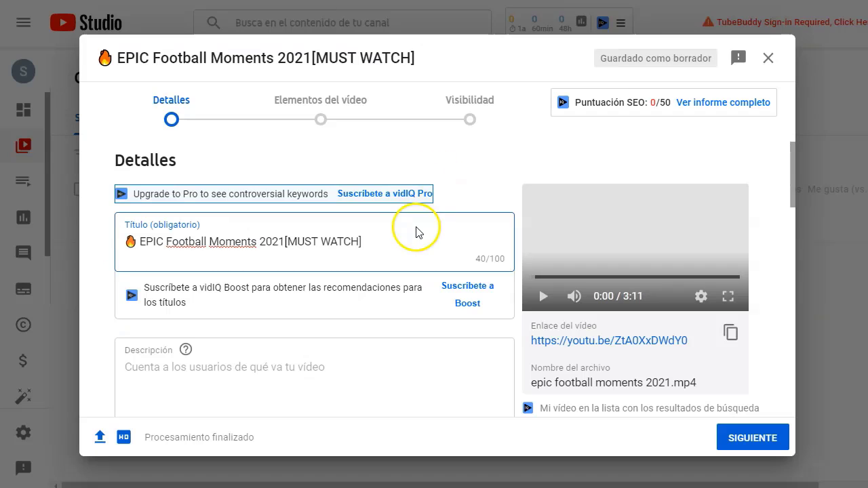
pyautogui.click(286, 242)
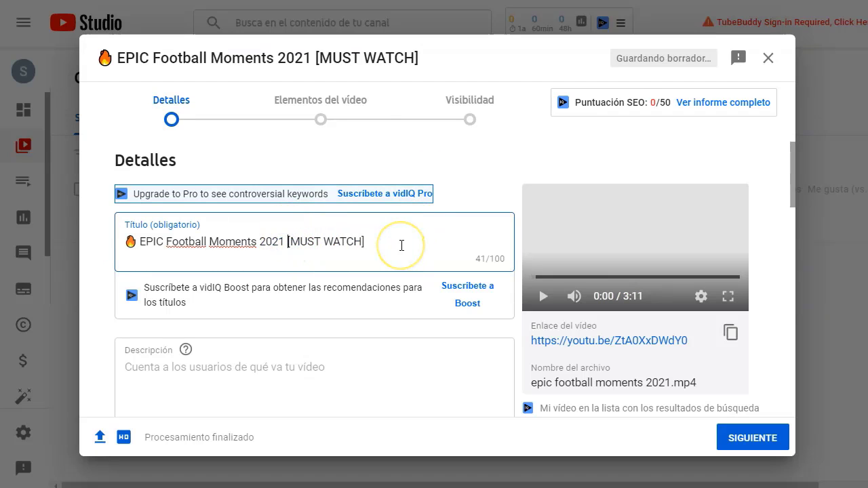
pyautogui.hotkey('ctrl', 'v')
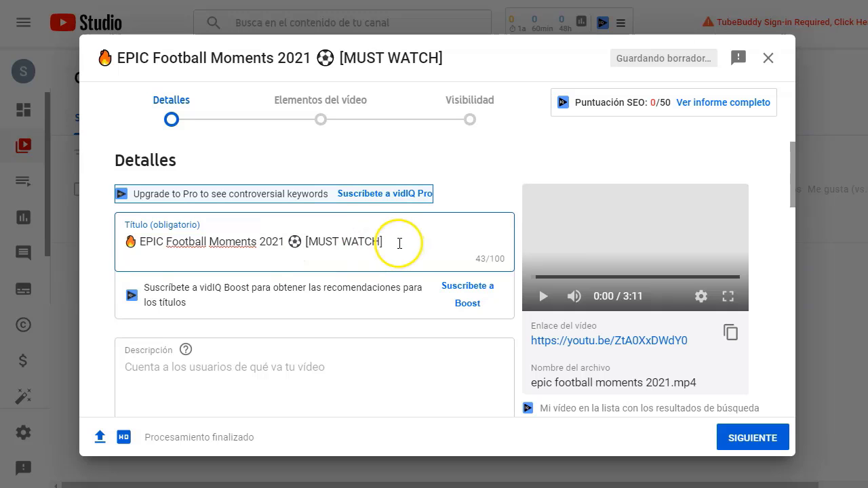
# - Copy the complete video title and paste it as the first line of the description
pyautogui.moveTo(386, 241); pyautogui.dragTo(63, 240)
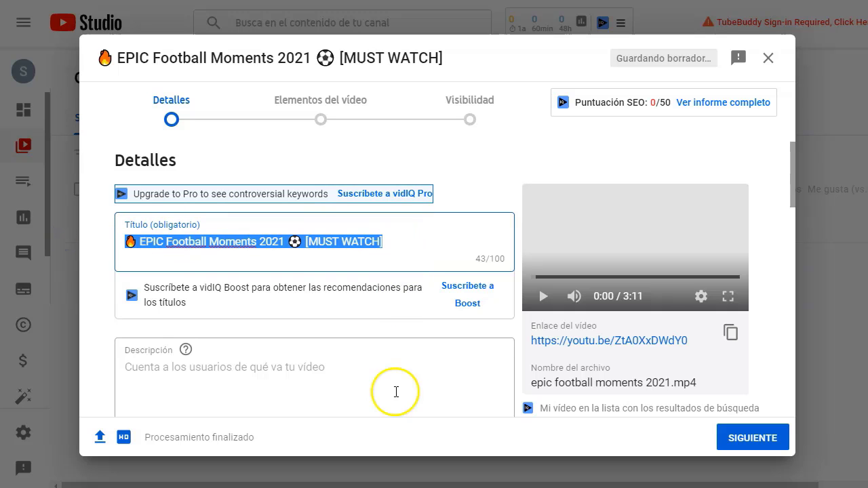
pyautogui.click(299, 366)
pyautogui.hotkey('ctrl', 'v')
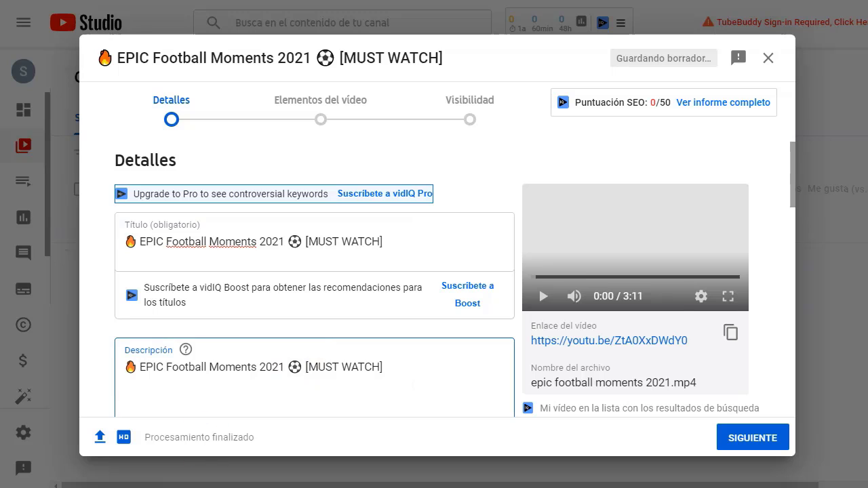
pyautogui.click(410, 365)
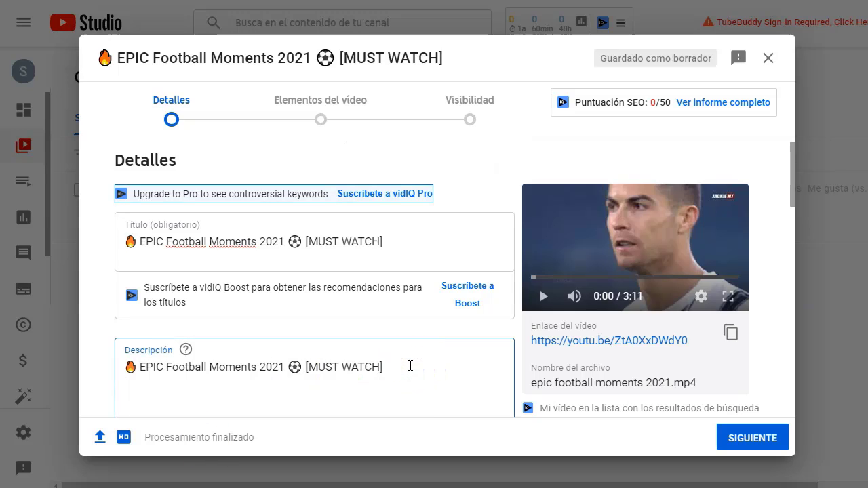
pyautogui.press('Return')
pyautogui.write('Ge')
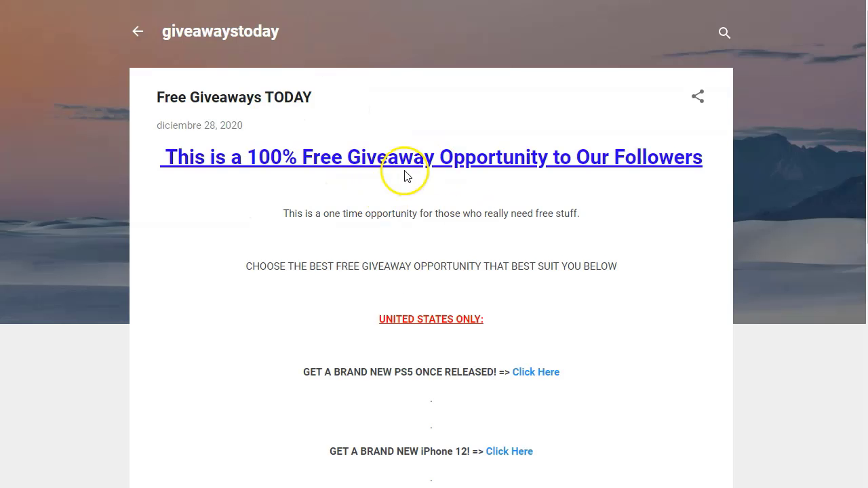
pyautogui.scroll(-4, 407, 291)
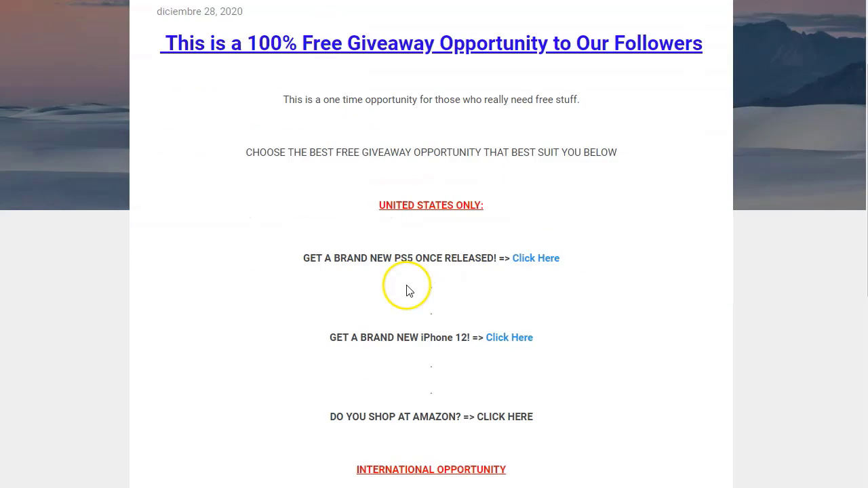
pyautogui.scroll(4, 407, 291)
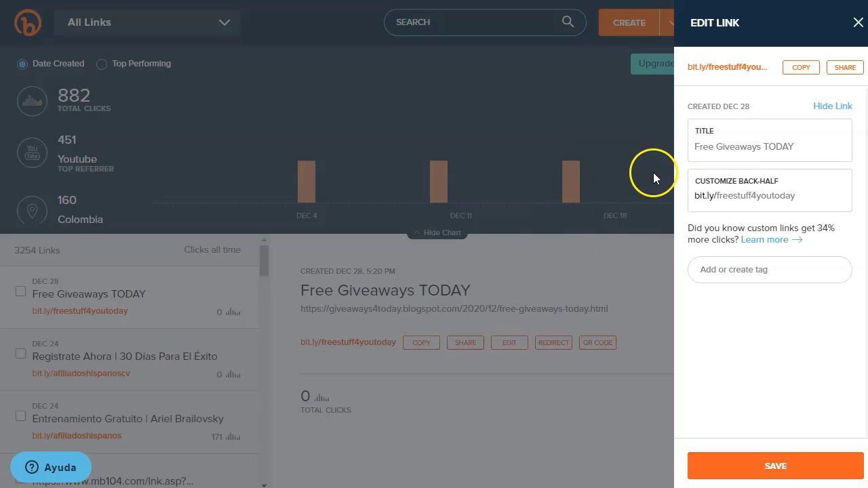
pyautogui.click(807, 71)
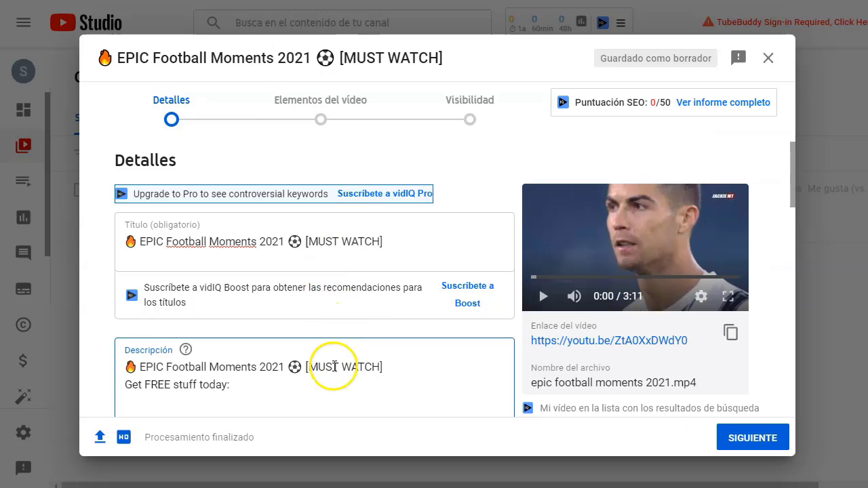
pyautogui.hotkey('ctrl', 'v')
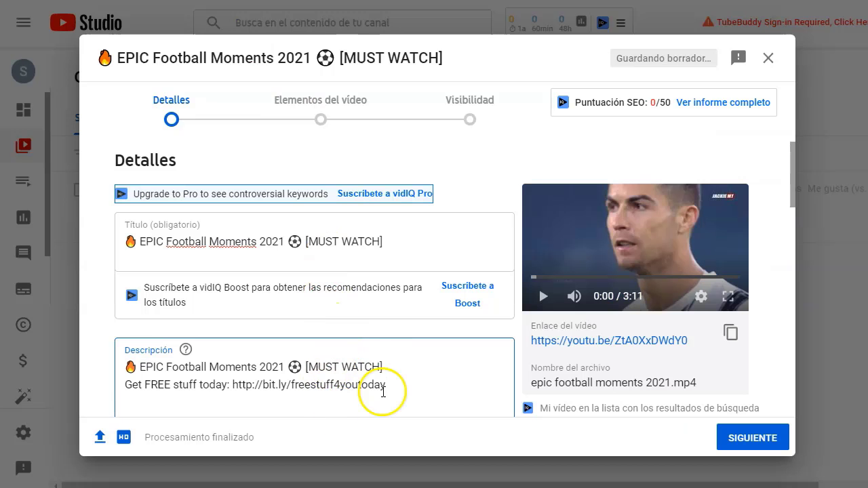
# - Declare in the audience settings that the video is not made for children
pyautogui.scroll(-1, 272, 359)
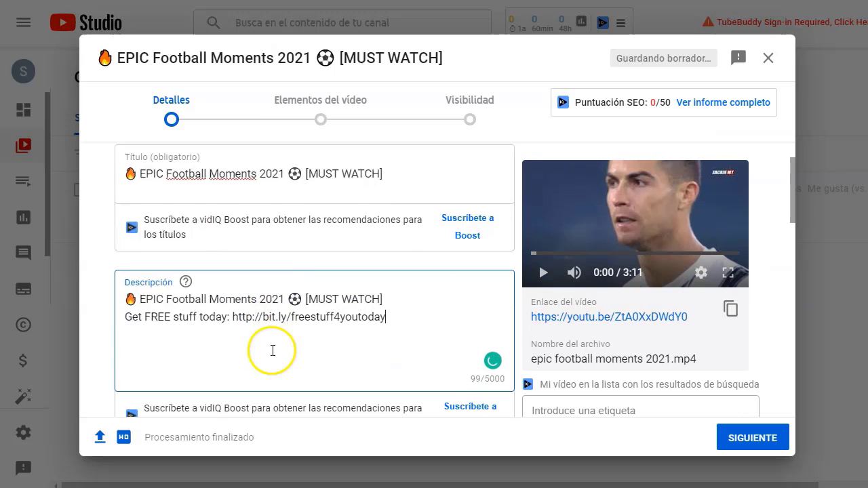
pyautogui.scroll(-4, 273, 351)
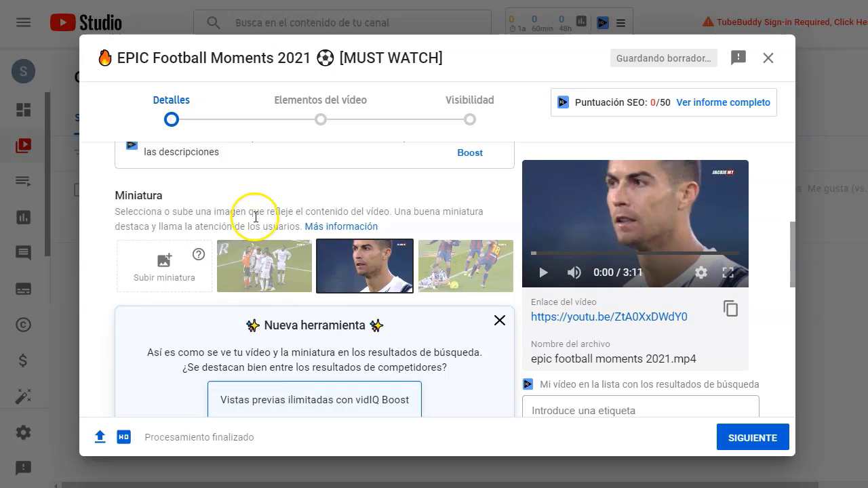
pyautogui.scroll(-4, 251, 244)
pyautogui.scroll(-1, 203, 285)
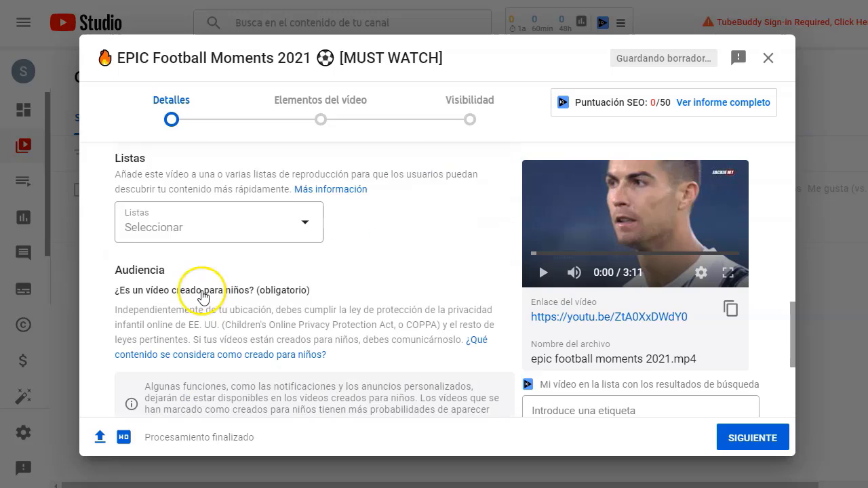
pyautogui.scroll(-3, 202, 296)
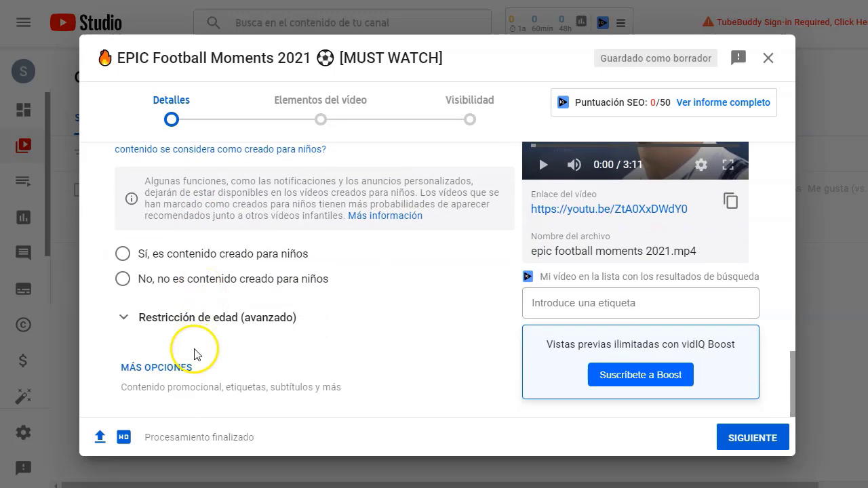
pyautogui.click(185, 290)
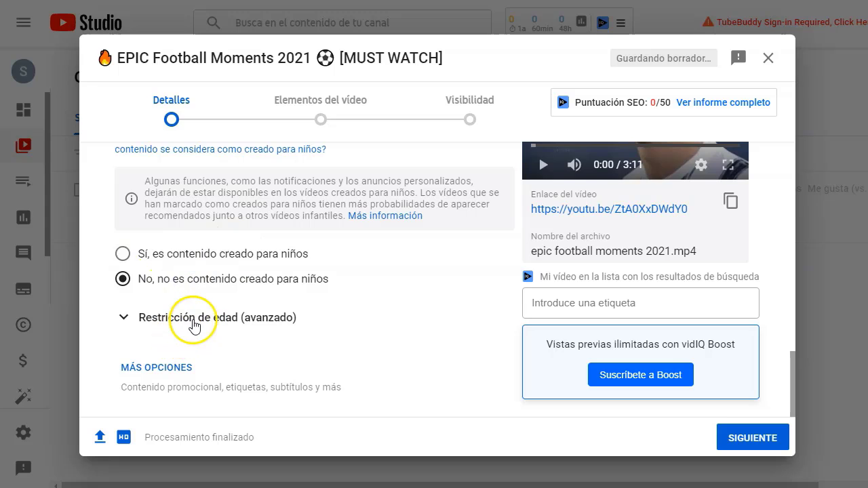
# - Expand the additional video options and go to the recommended tags
pyautogui.click(175, 366)
pyautogui.scroll(-3, 175, 362)
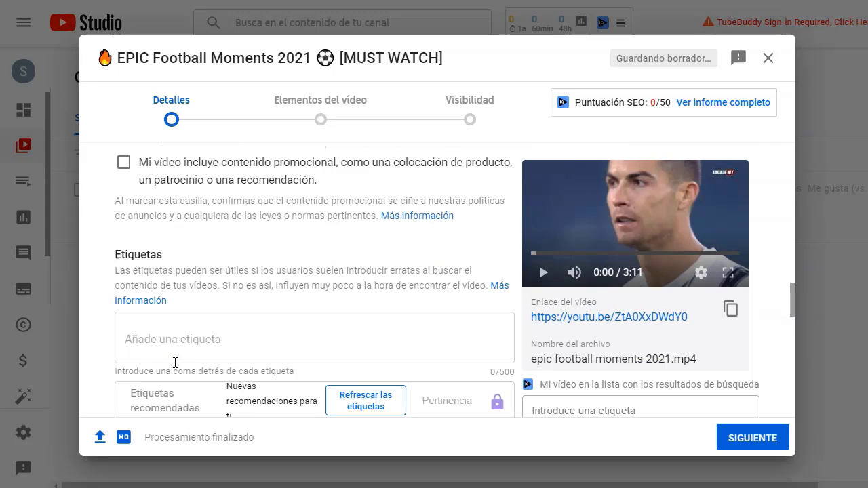
pyautogui.scroll(-1, 175, 363)
pyautogui.moveTo(301, 393)
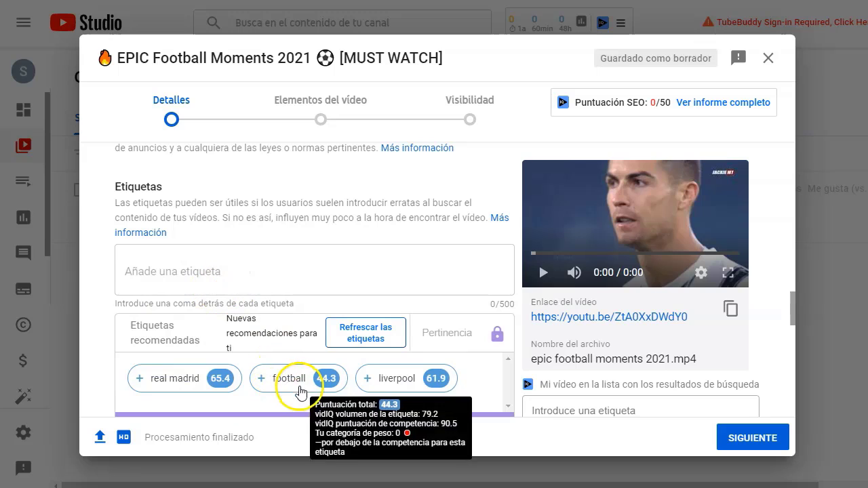